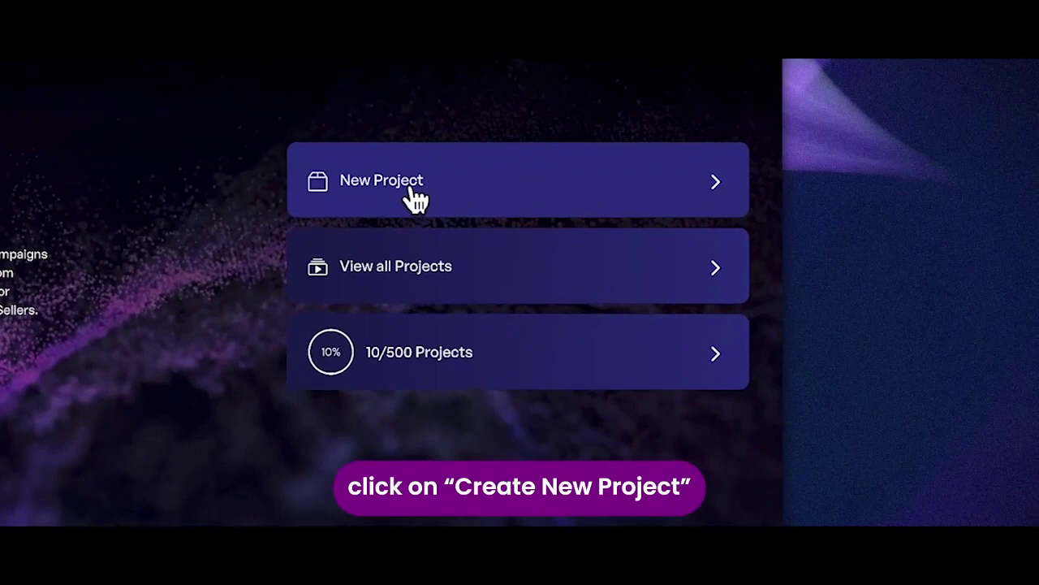
# Start a new project and import the StoryReel sales page URL as training material.
pyautogui.click(415, 198)
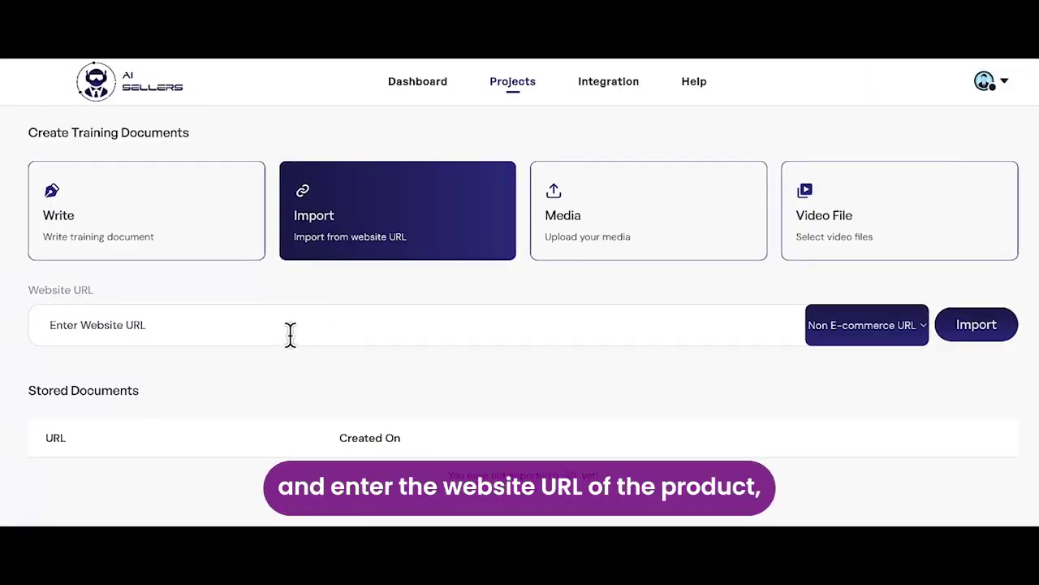
pyautogui.click(290, 329)
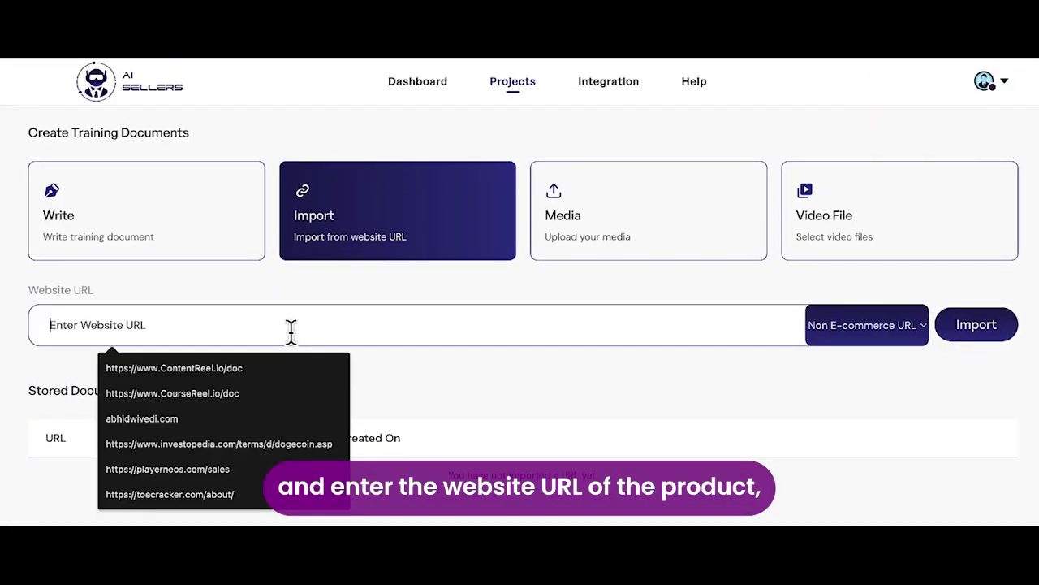
pyautogui.write('https://www.StoryReel.io/sales')
pyautogui.click(979, 332)
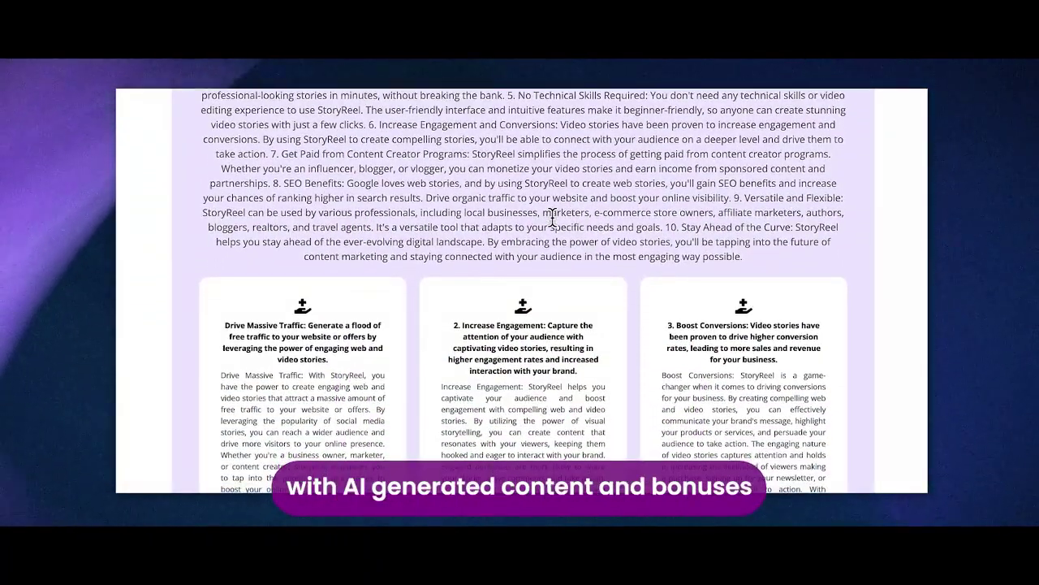
pyautogui.scroll(-10, 552, 226)
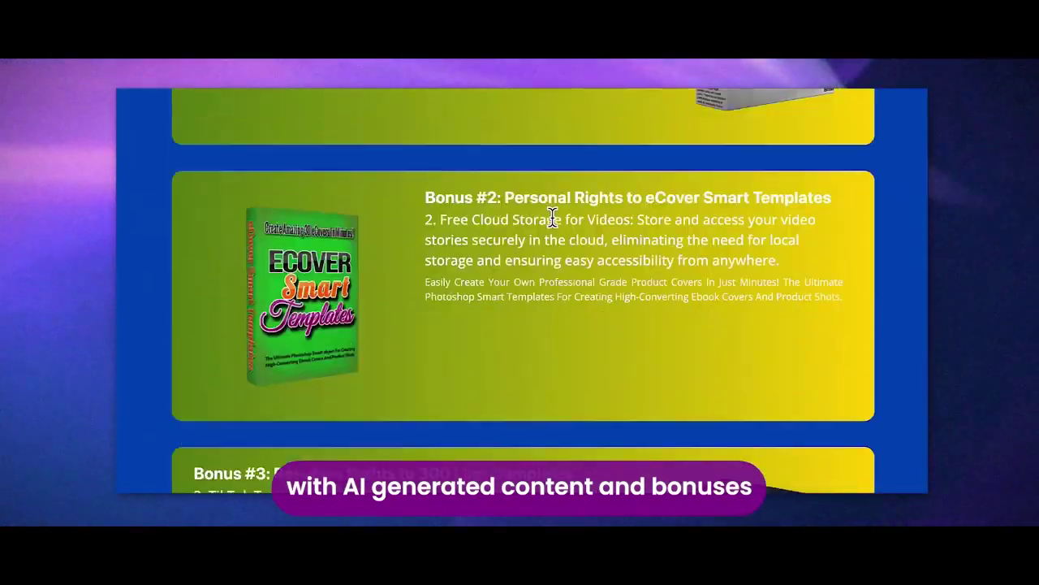
pyautogui.scroll(-10, 552, 217)
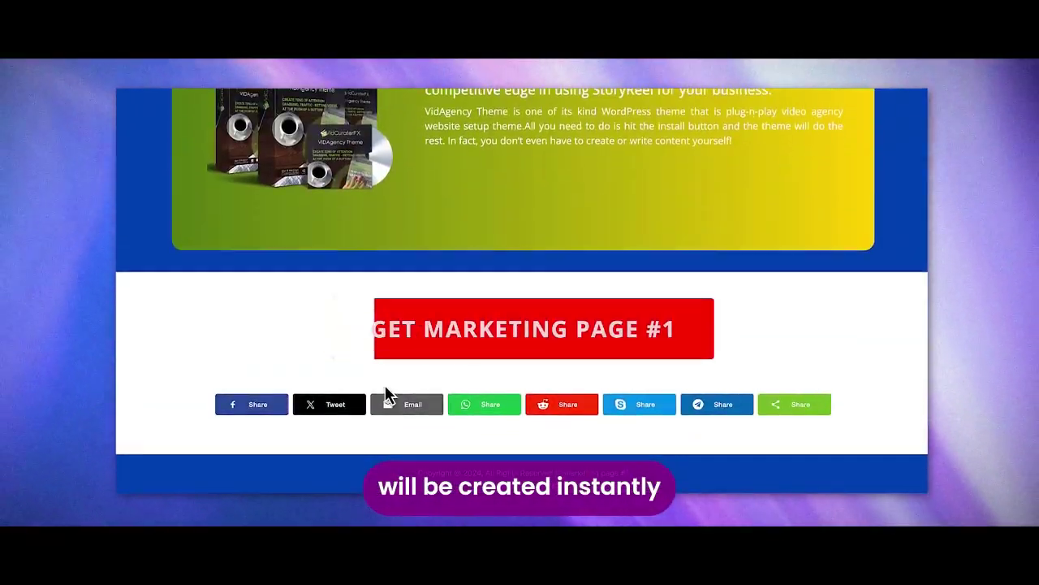
# Scroll the generated StoryReel landing page, open its thank-you page, and start a campaign video.
pyautogui.click(385, 361)
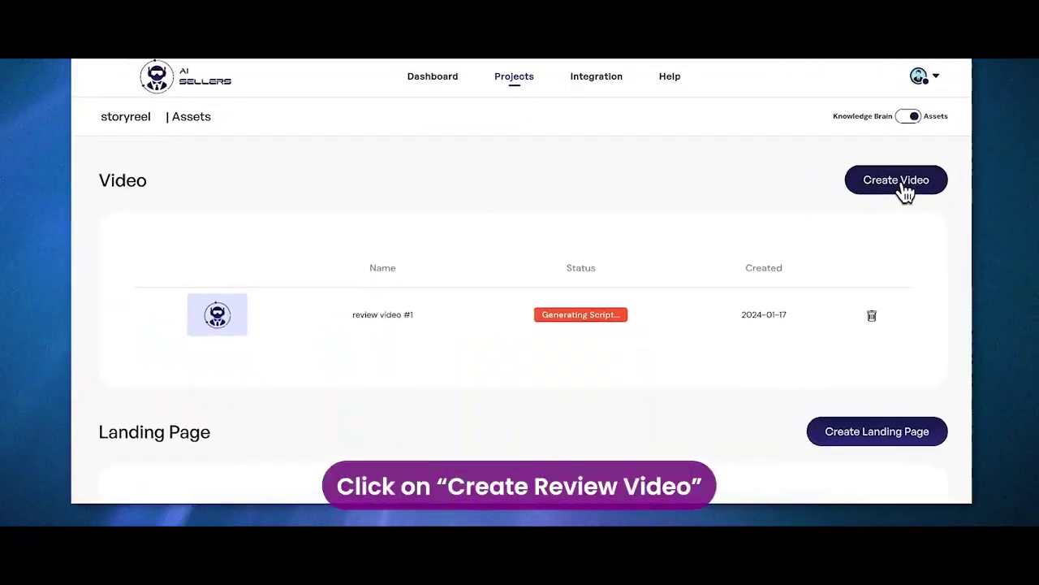
pyautogui.click(897, 180)
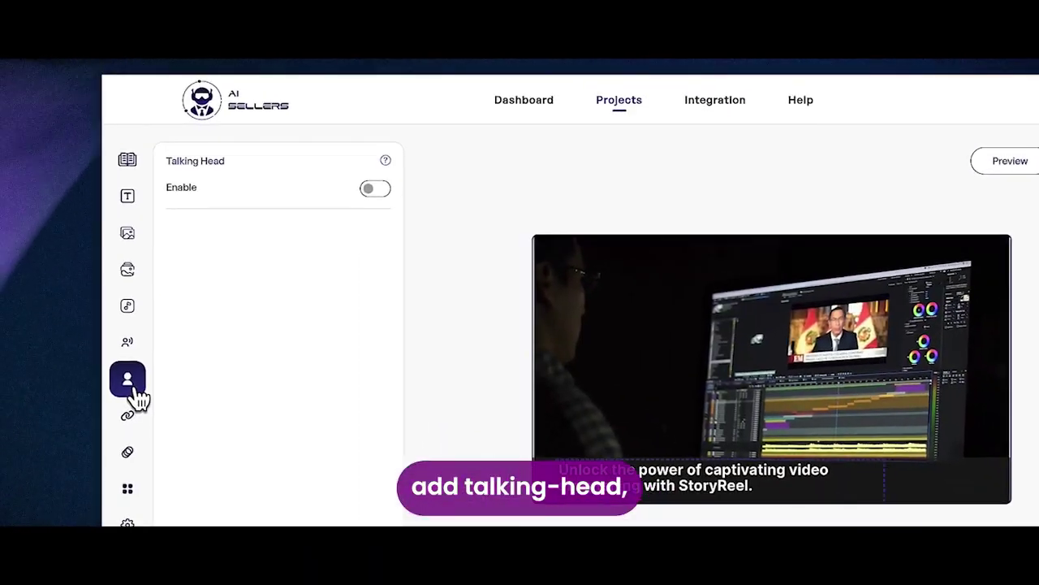
# Switch the video voiceover to self-recorded, browse transitions, animations and image variations, then create the Spanish ebook.
pyautogui.click(128, 341)
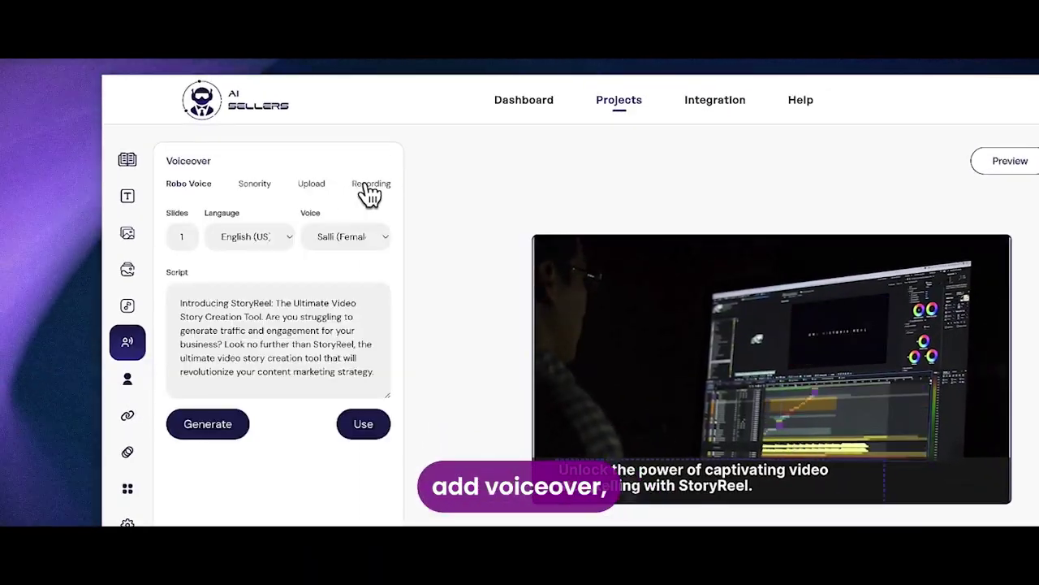
pyautogui.click(363, 186)
pyautogui.click(127, 416)
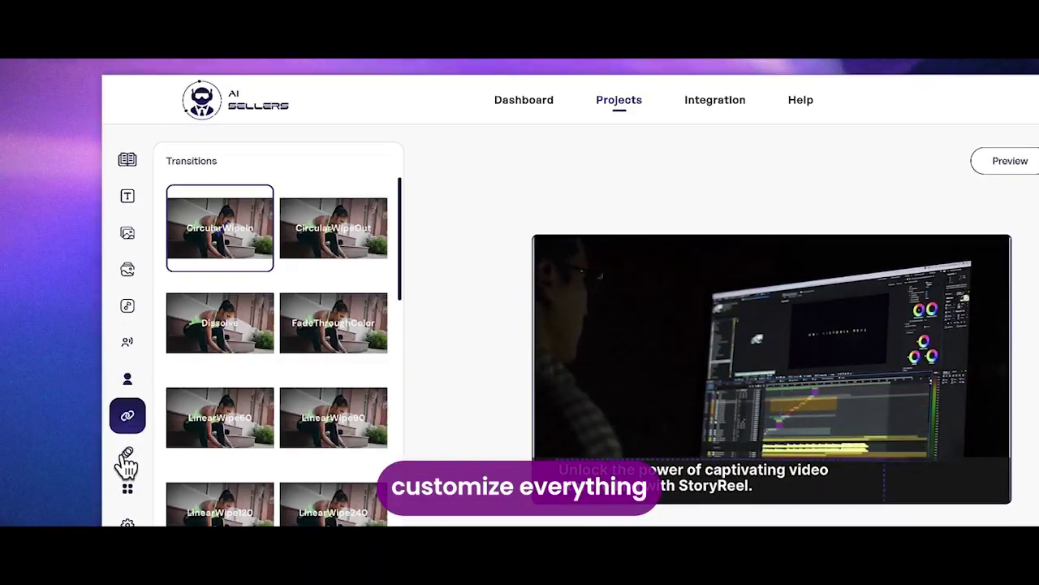
pyautogui.click(123, 455)
pyautogui.scroll(-2, 121, 460)
pyautogui.click(128, 380)
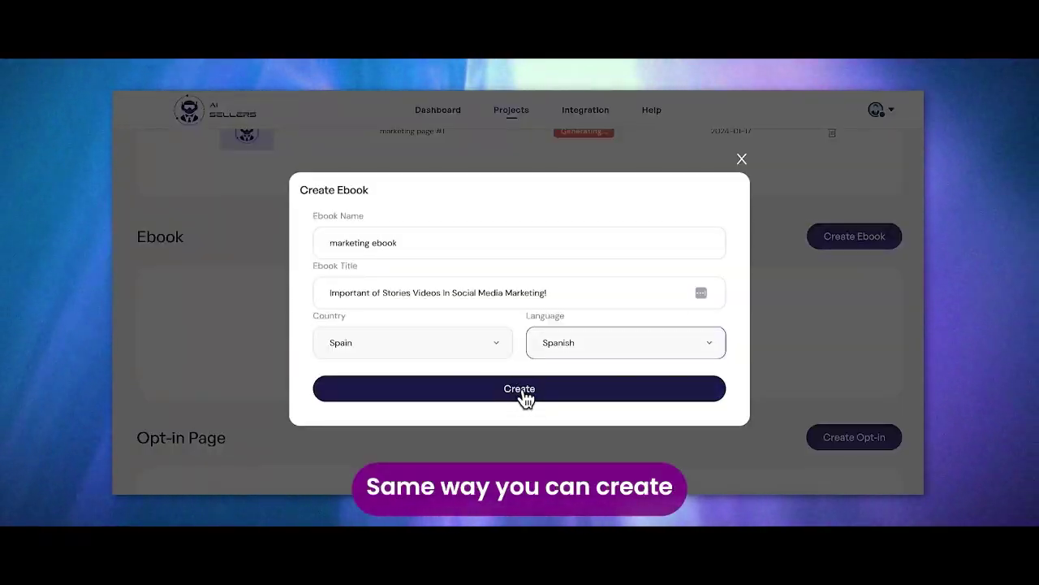
pyautogui.click(523, 392)
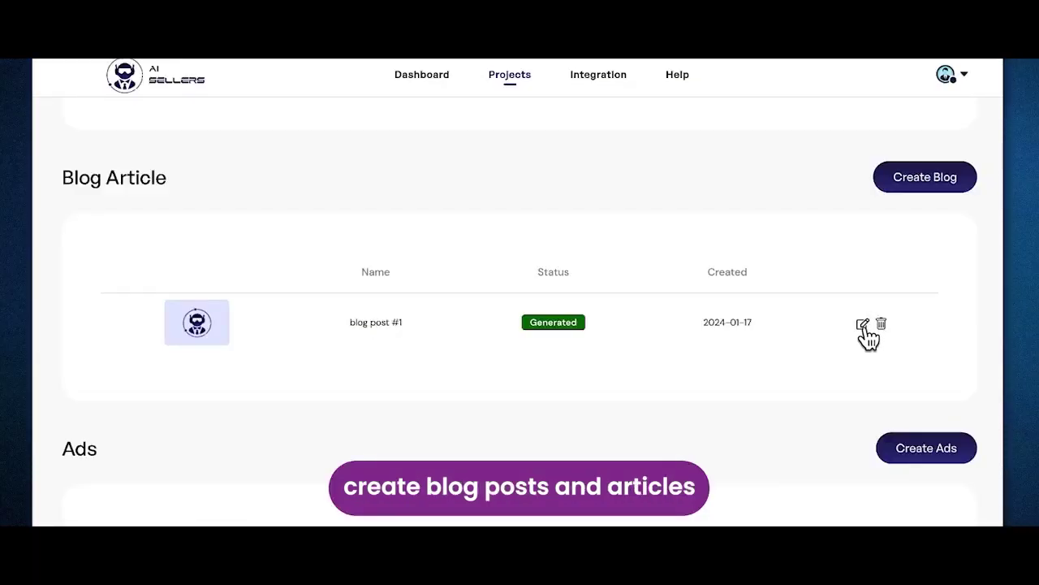
# Open the StoryReel blog post for editing and scroll through the article.
pyautogui.click(862, 326)
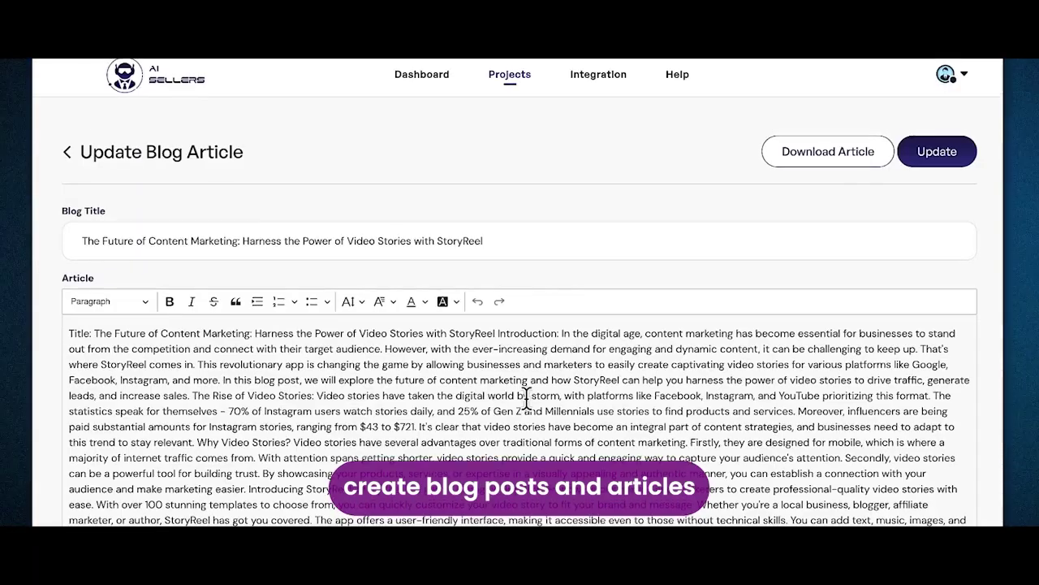
pyautogui.scroll(-3, 520, 365)
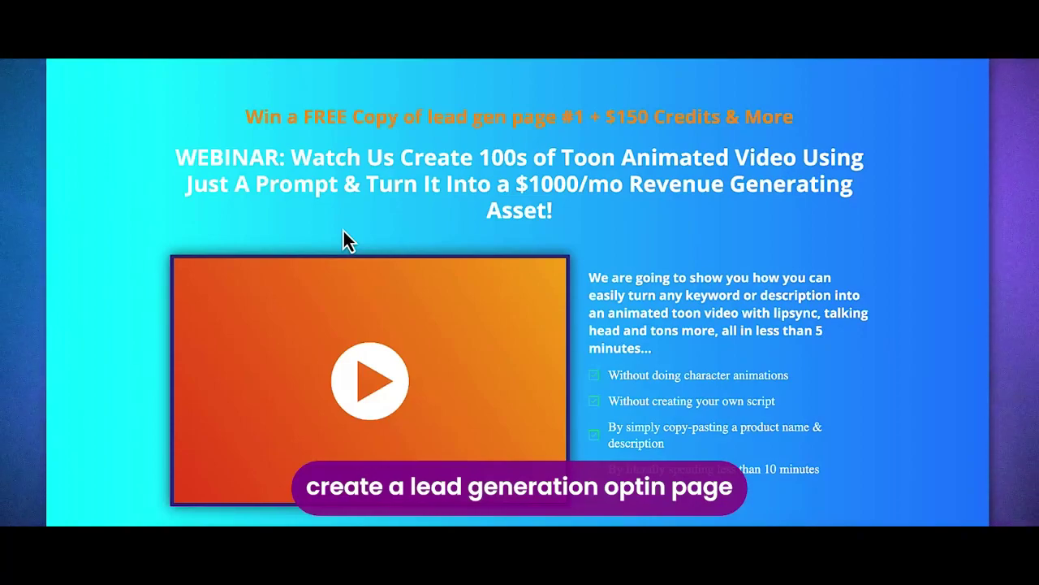
pyautogui.scroll(-3, 343, 237)
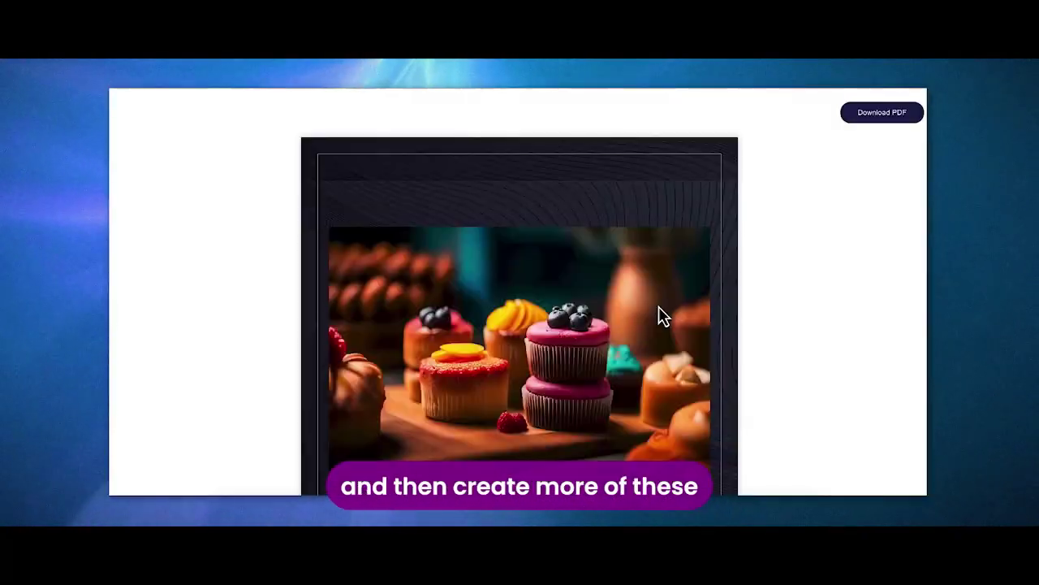
pyautogui.scroll(-5, 661, 318)
pyautogui.scroll(-15, 661, 317)
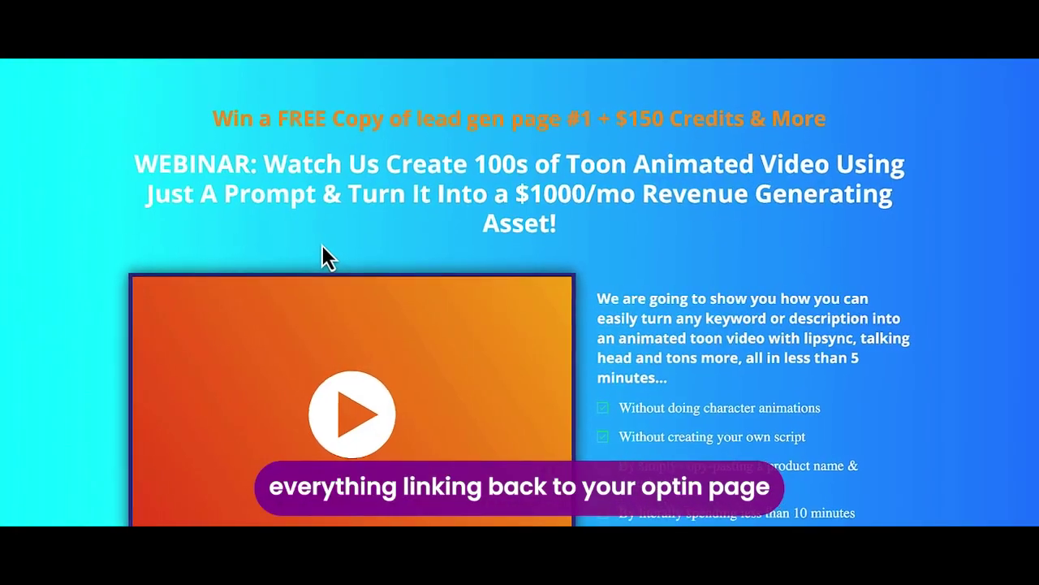
pyautogui.scroll(-4, 320, 252)
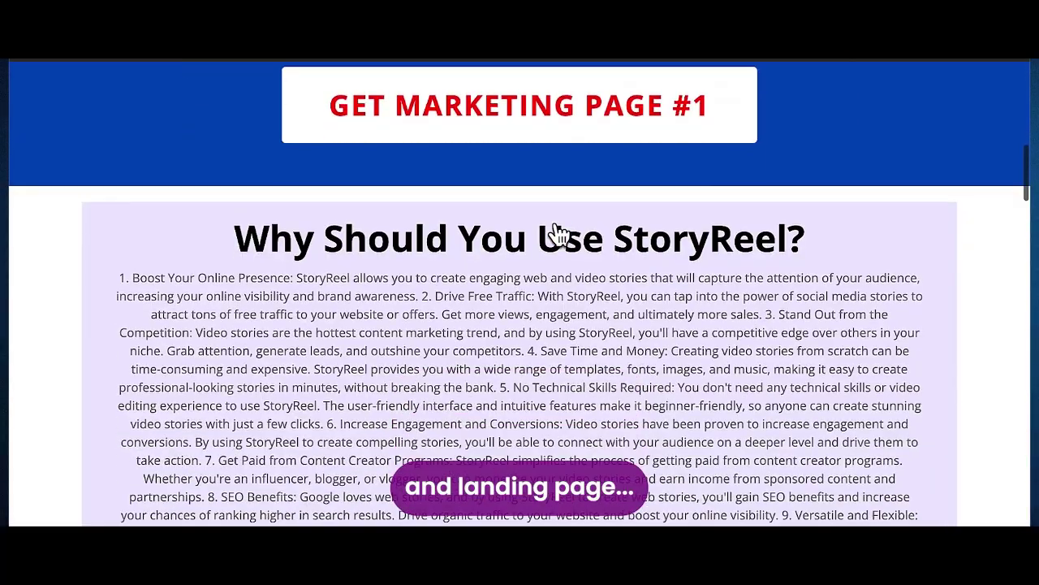
pyautogui.scroll(-1, 555, 221)
pyautogui.scroll(-3, 556, 221)
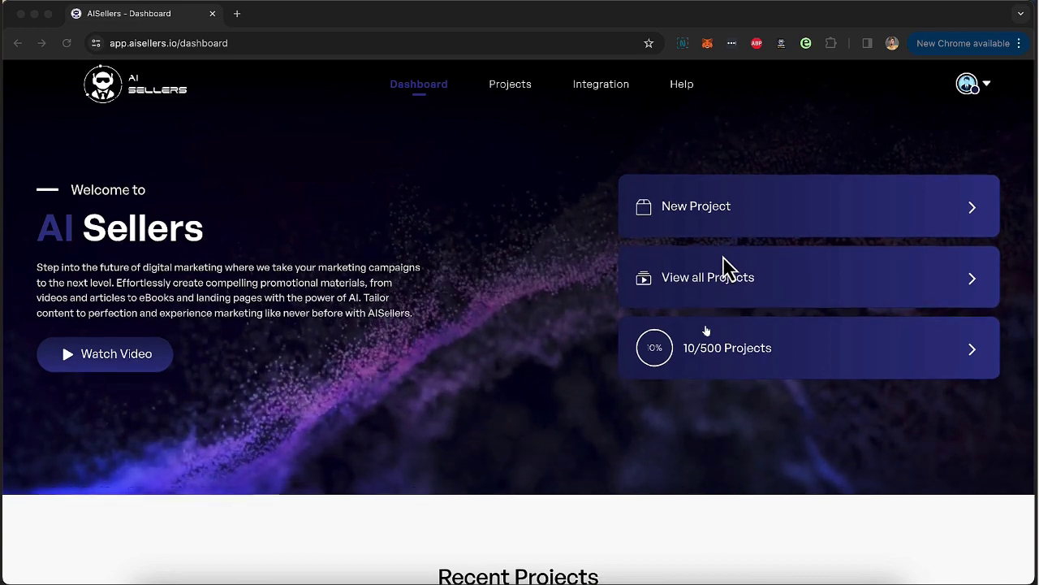
# Start a new campaign project from the dashboard's New Project card.
pyautogui.scroll(-5, 725, 268)
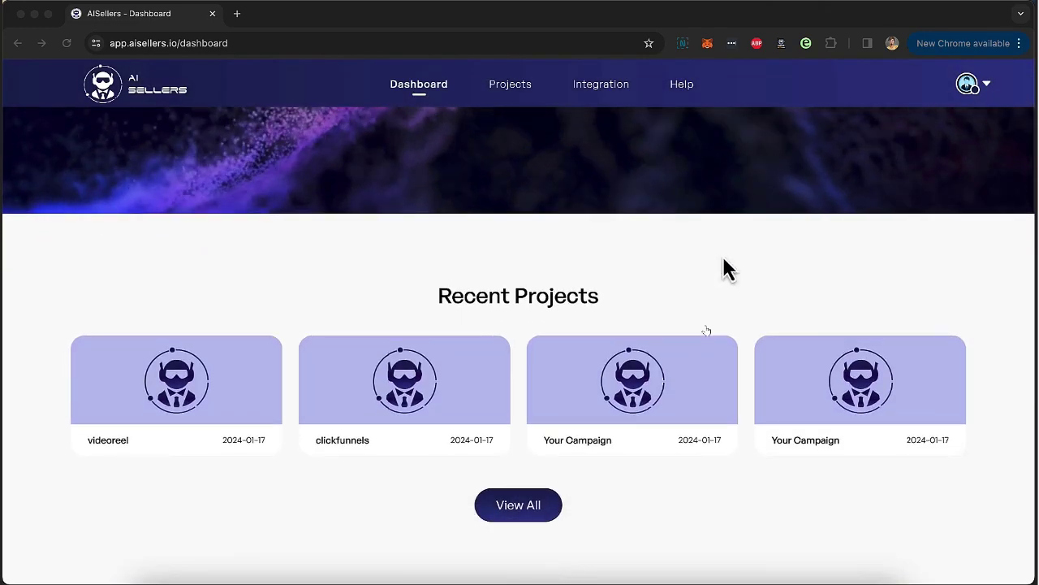
pyautogui.scroll(5, 724, 260)
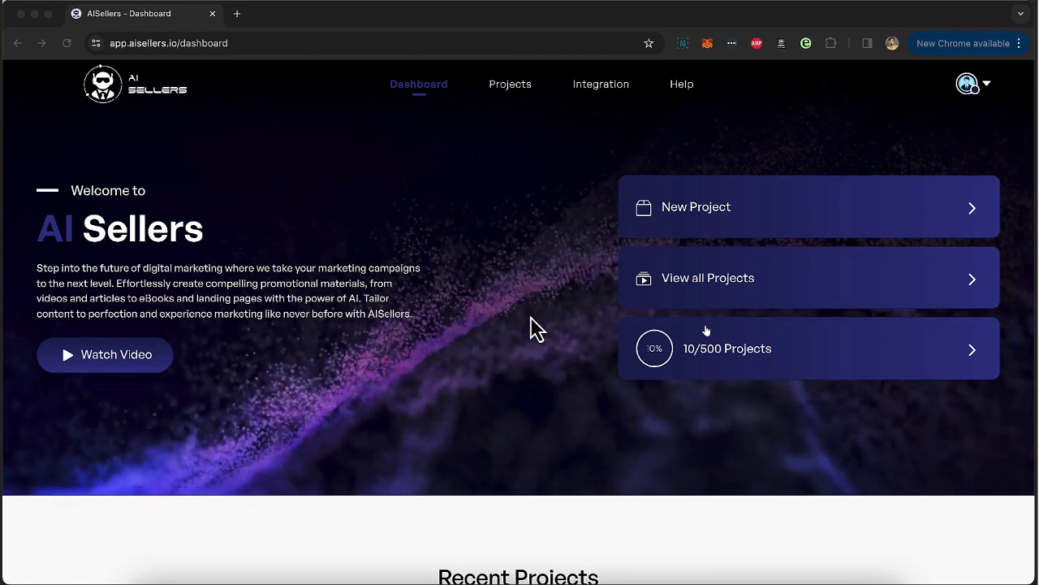
pyautogui.click(724, 219)
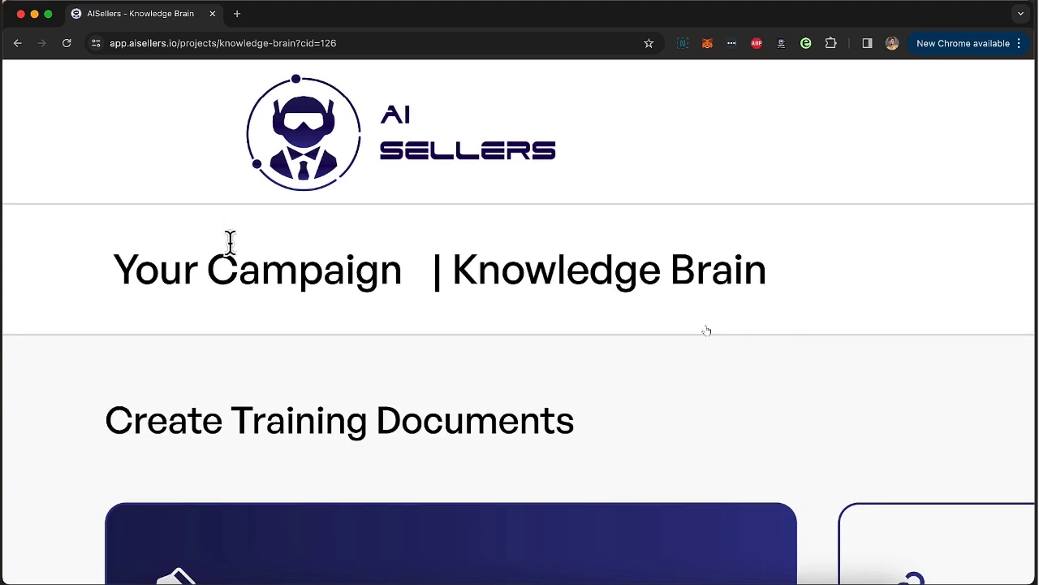
# Rename the new project to 'storyreel'.
pyautogui.doubleClick(237, 288)
pyautogui.press('BackSpace')
pyautogui.press('BackSpace')
pyautogui.press('BackSpace')
pyautogui.press('BackSpace')
pyautogui.press('BackSpace')
pyautogui.press('BackSpace')
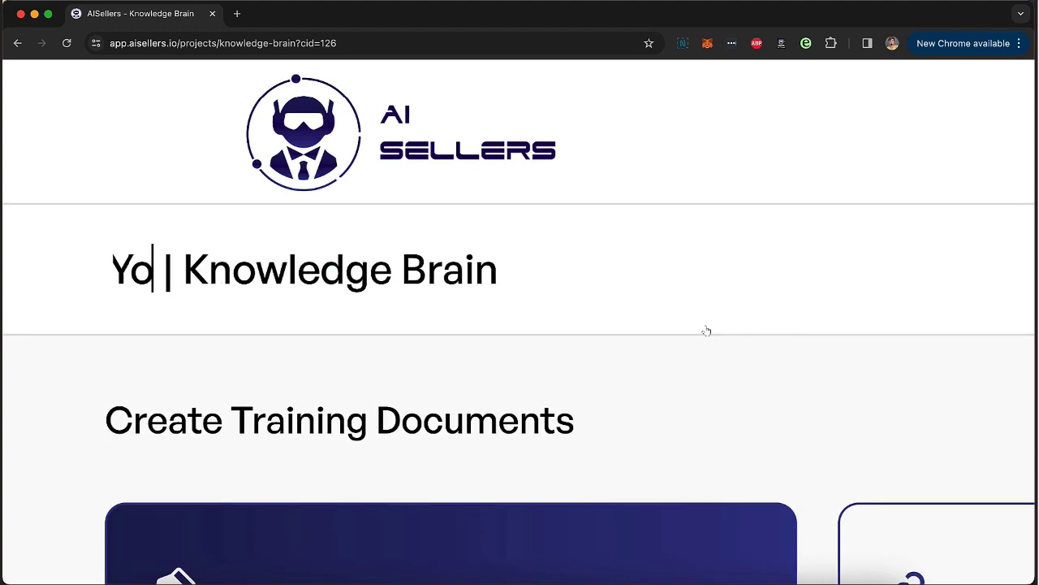
pyautogui.write('storyreel')
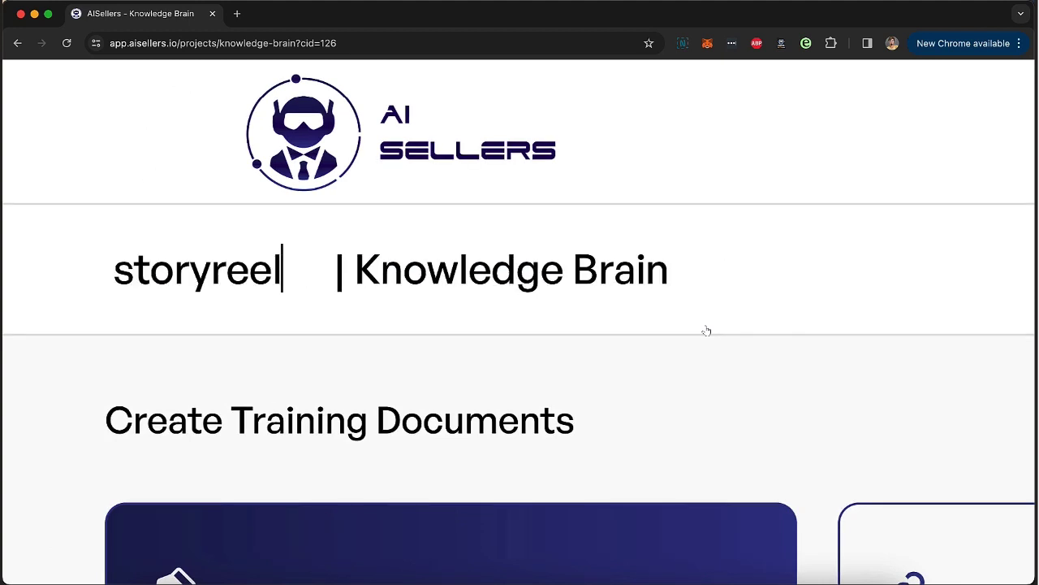
pyautogui.press('super+0')
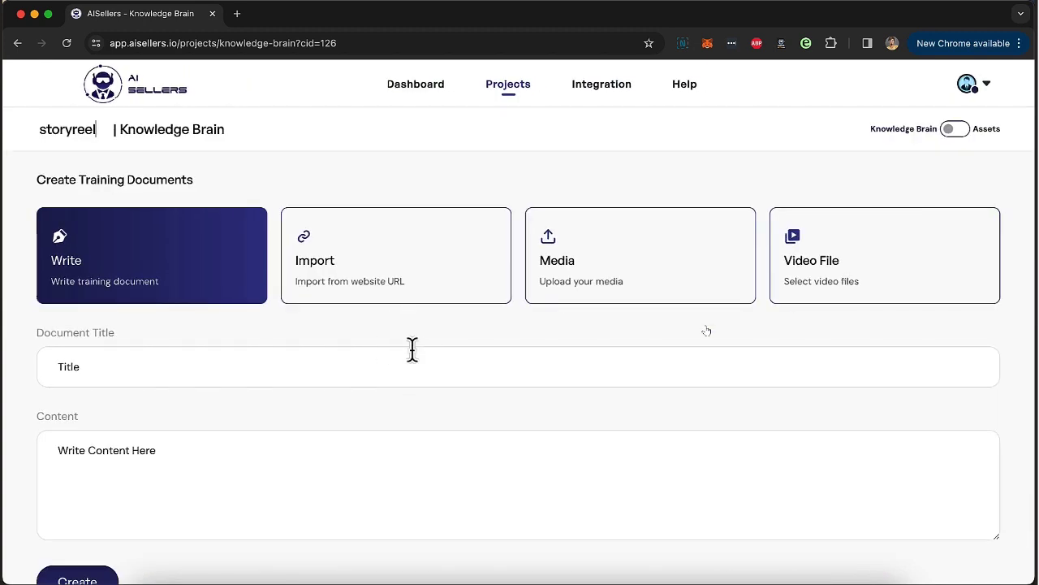
pyautogui.scroll(-2, 411, 347)
pyautogui.scroll(2, 411, 347)
# Cycle through the Write, Import, Media and Video File options, ending on Import from website URL.
pyautogui.click(140, 475)
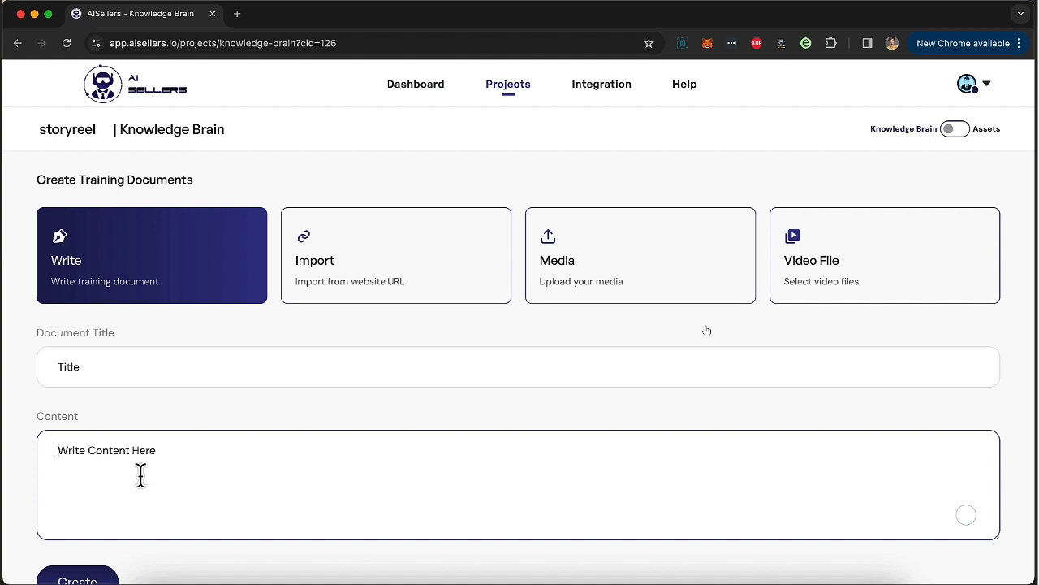
pyautogui.scroll(-2, 140, 475)
pyautogui.click(420, 198)
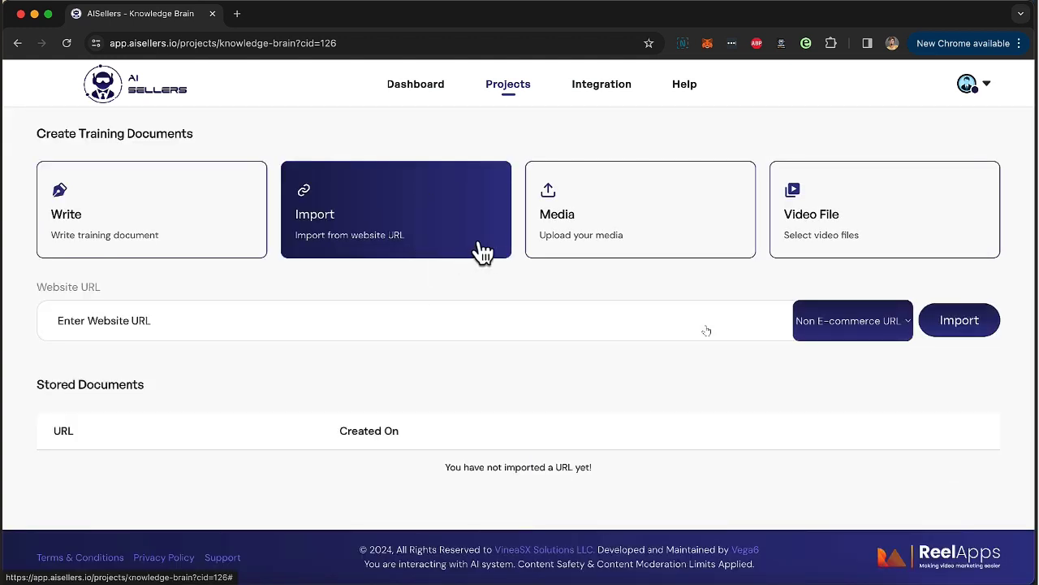
pyautogui.click(635, 234)
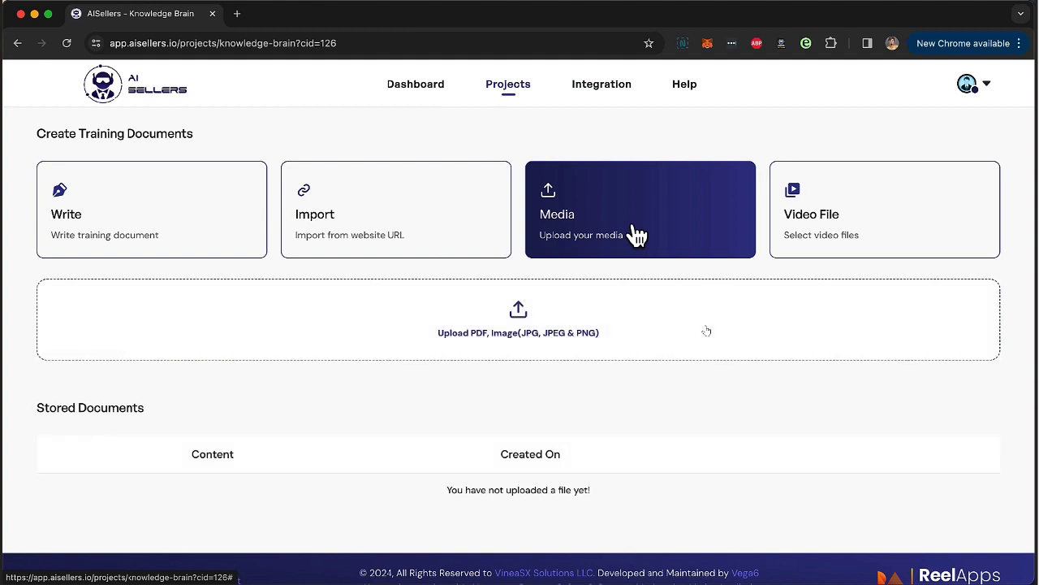
pyautogui.click(844, 235)
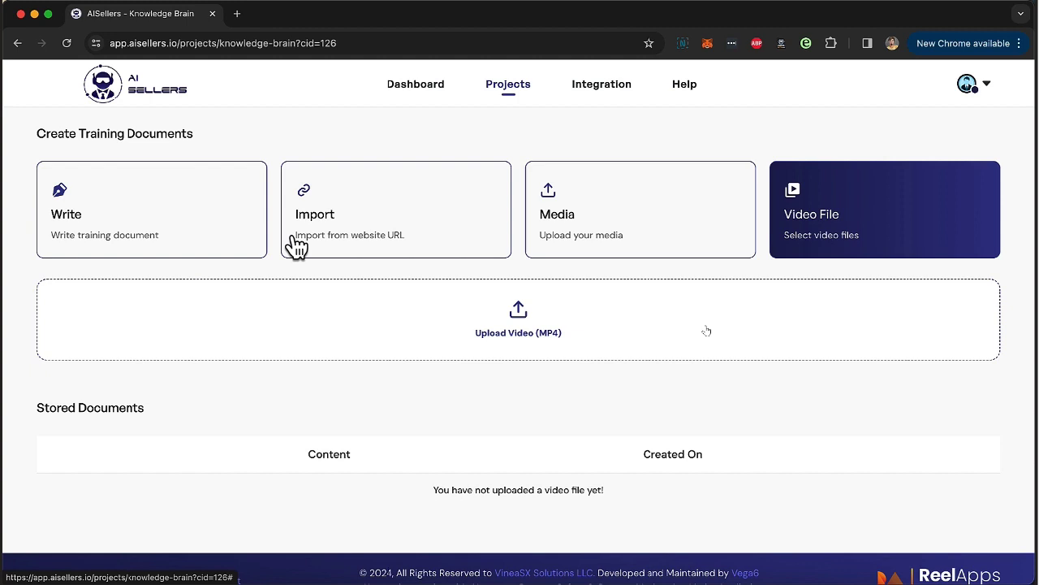
pyautogui.click(361, 221)
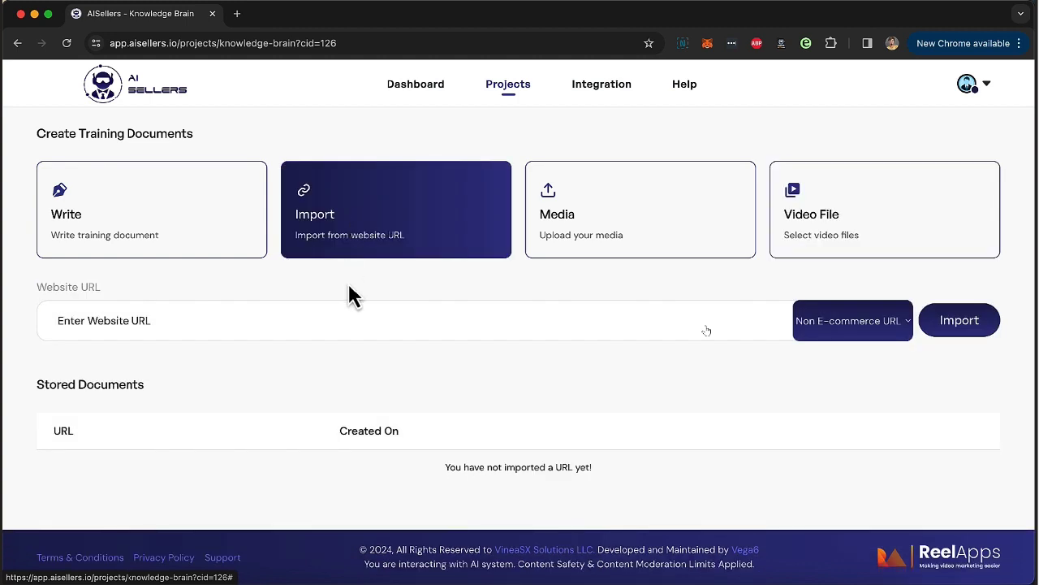
pyautogui.click(168, 222)
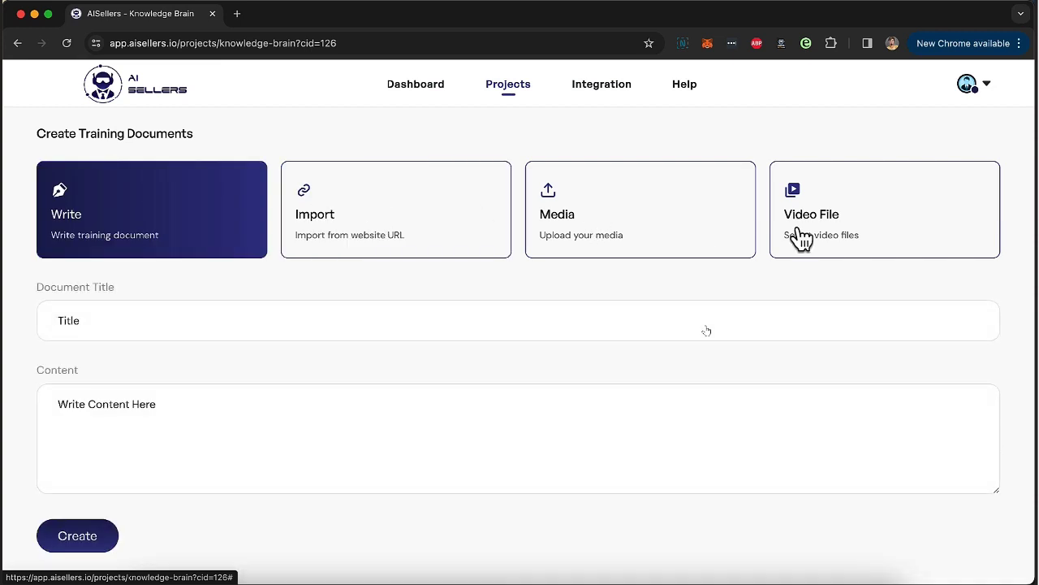
pyautogui.click(397, 255)
pyautogui.click(291, 332)
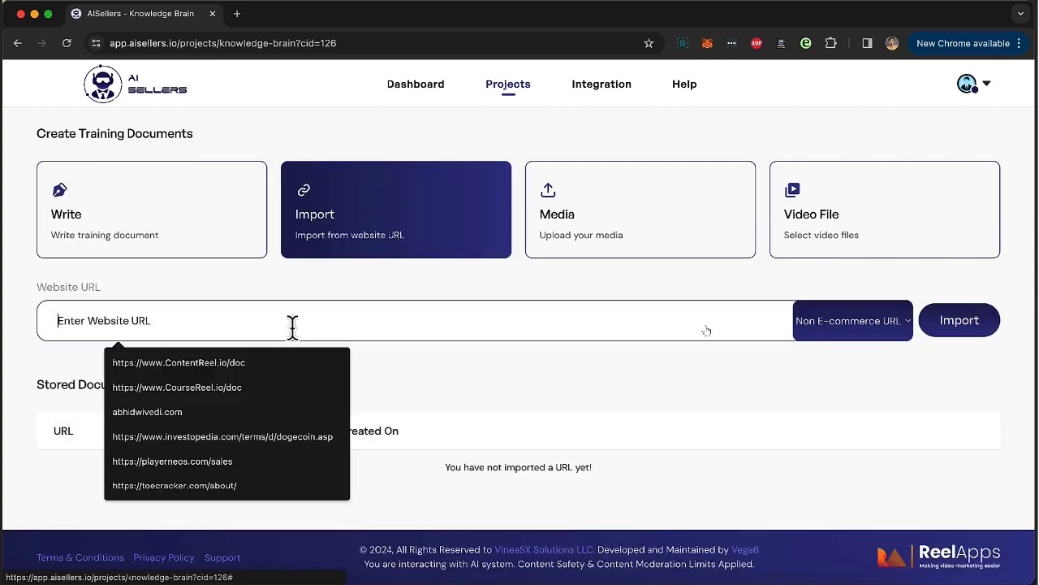
pyautogui.write('https://www.StoryReel.io/sales')
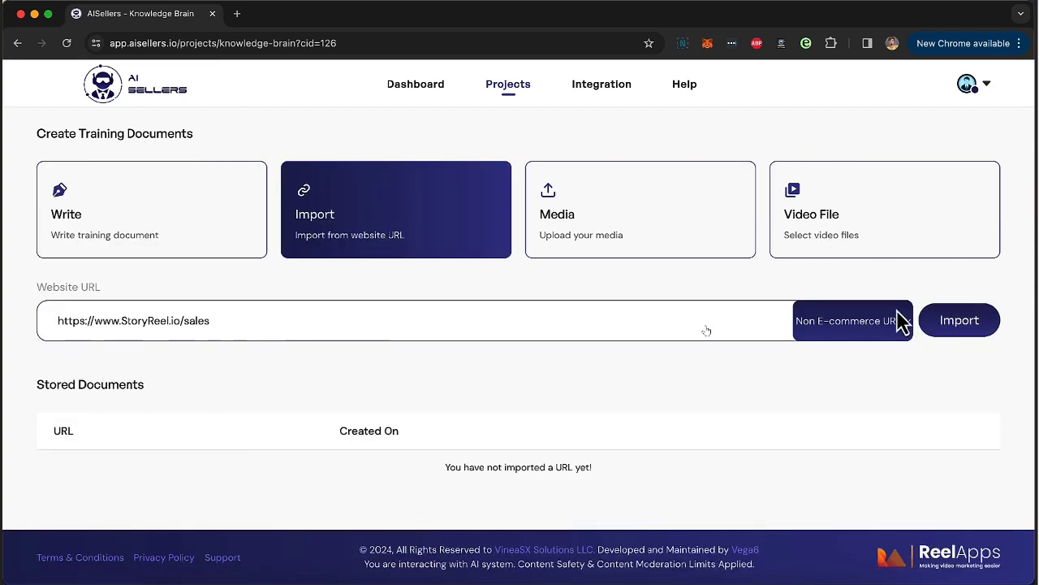
pyautogui.click(960, 325)
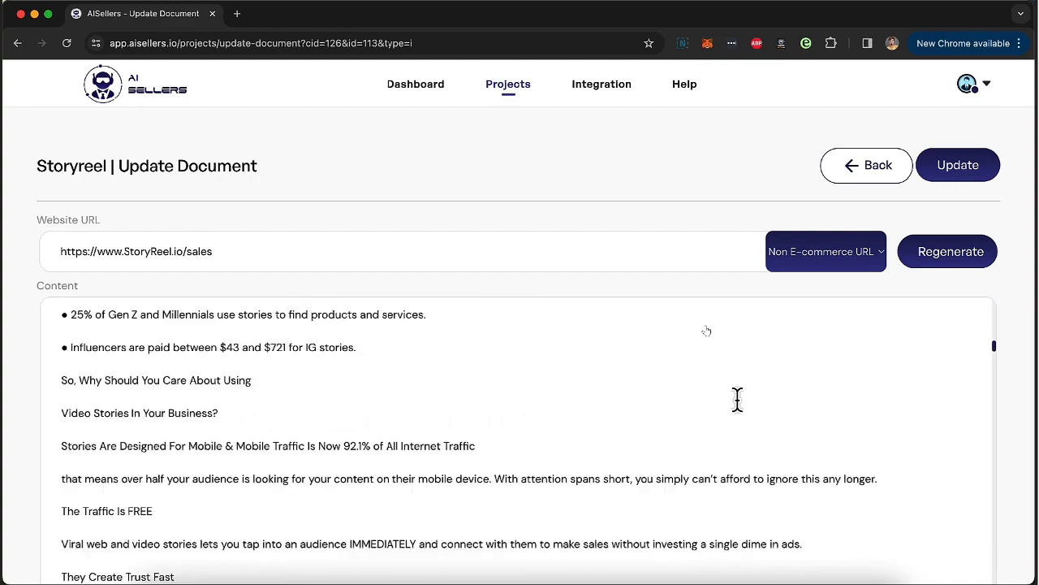
# Scroll through the imported StoryReel page text and media thumbnails.
pyautogui.scroll(-4, 1033, 378)
pyautogui.scroll(-5, 874, 378)
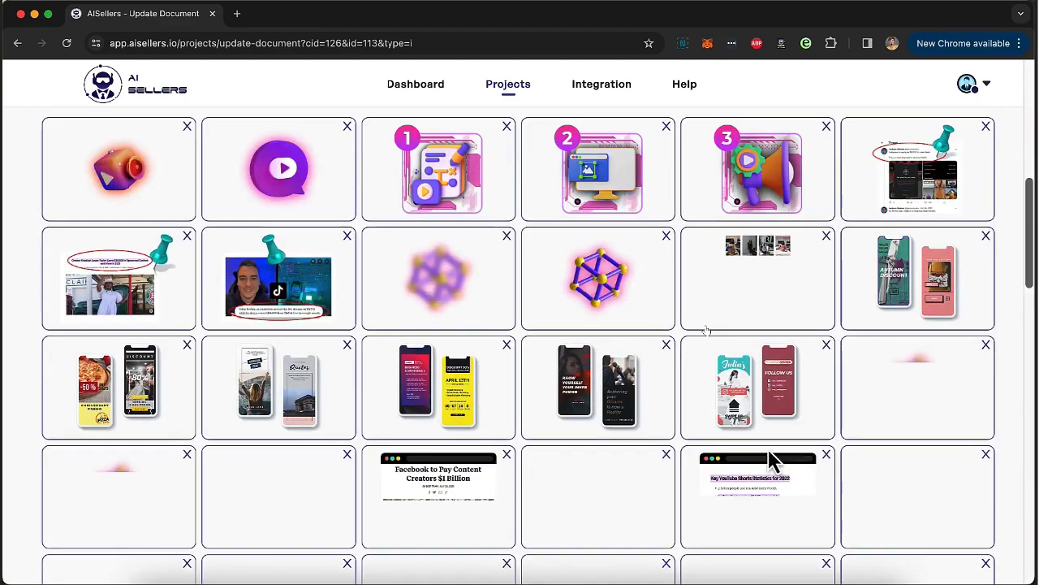
pyautogui.scroll(-6, 773, 459)
pyautogui.scroll(10, 773, 460)
pyautogui.scroll(5, 771, 460)
pyautogui.scroll(-5, 770, 448)
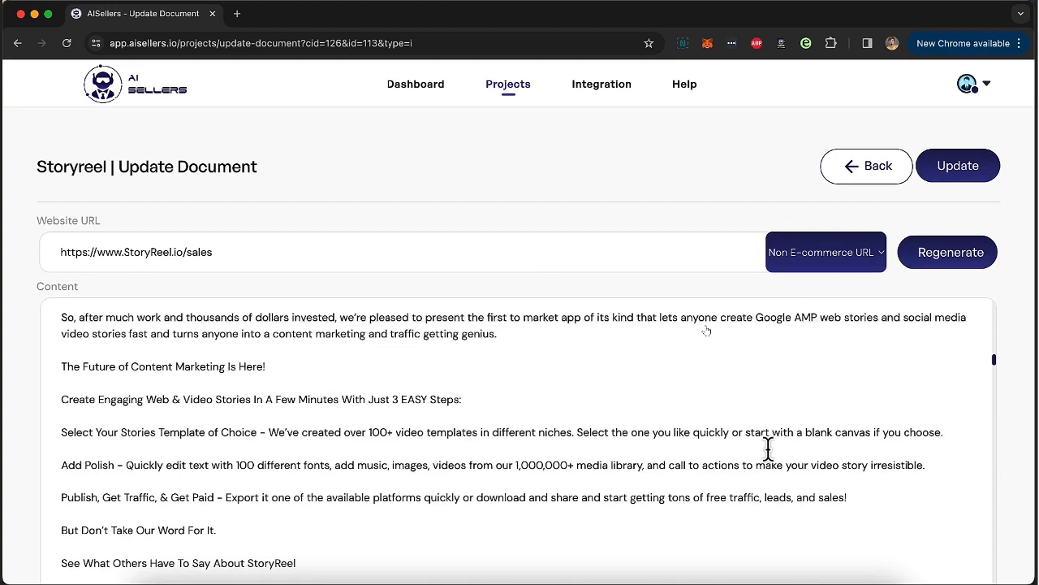
pyautogui.scroll(-1, 768, 447)
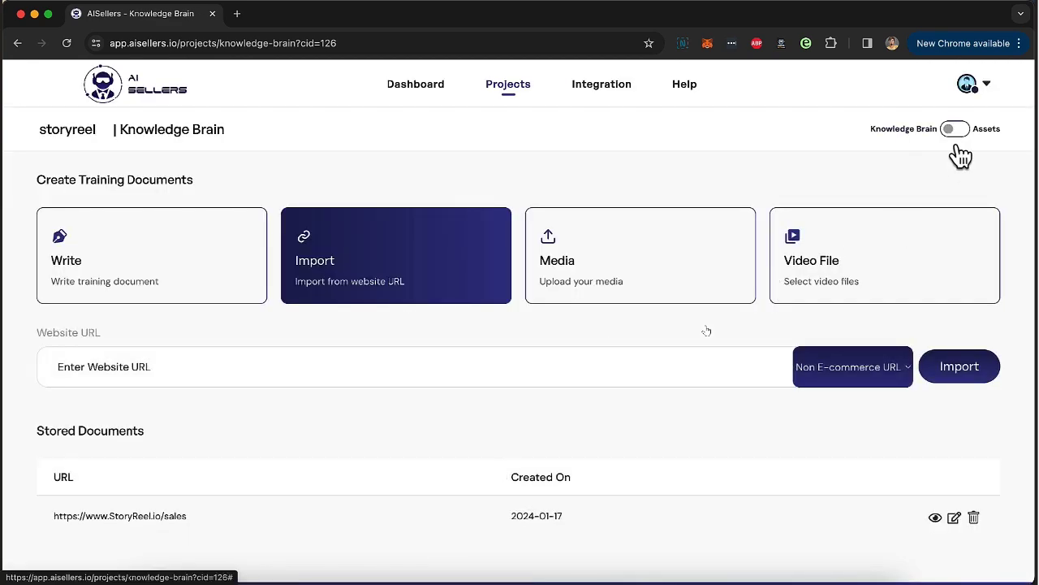
# Flip the storyreel project from Knowledge Brain to its Assets view.
pyautogui.scroll(2, 965, 118)
pyautogui.scroll(-2, 964, 118)
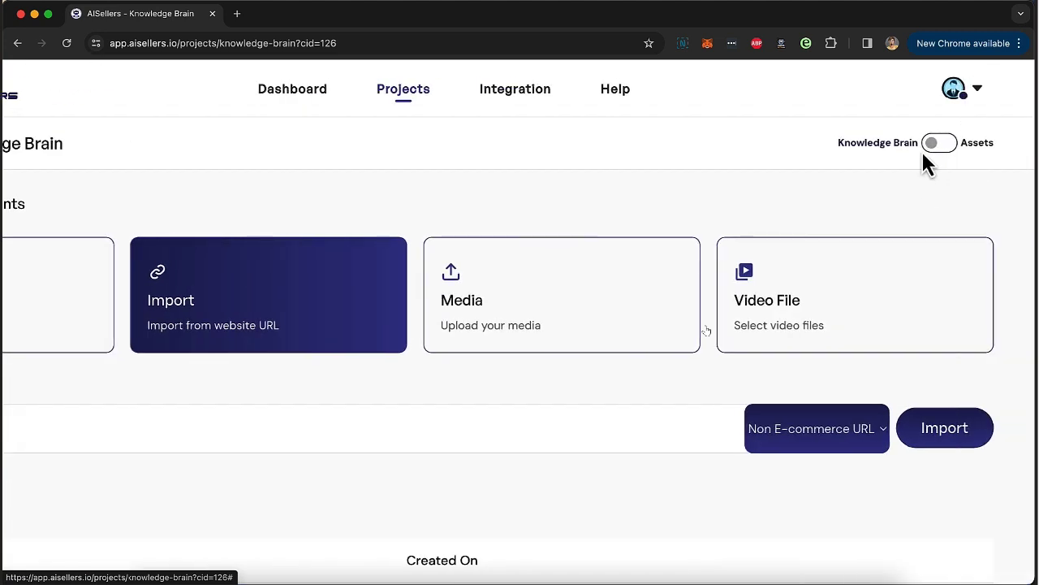
pyautogui.scroll(5, 926, 163)
pyautogui.hscroll(3, 922, 149)
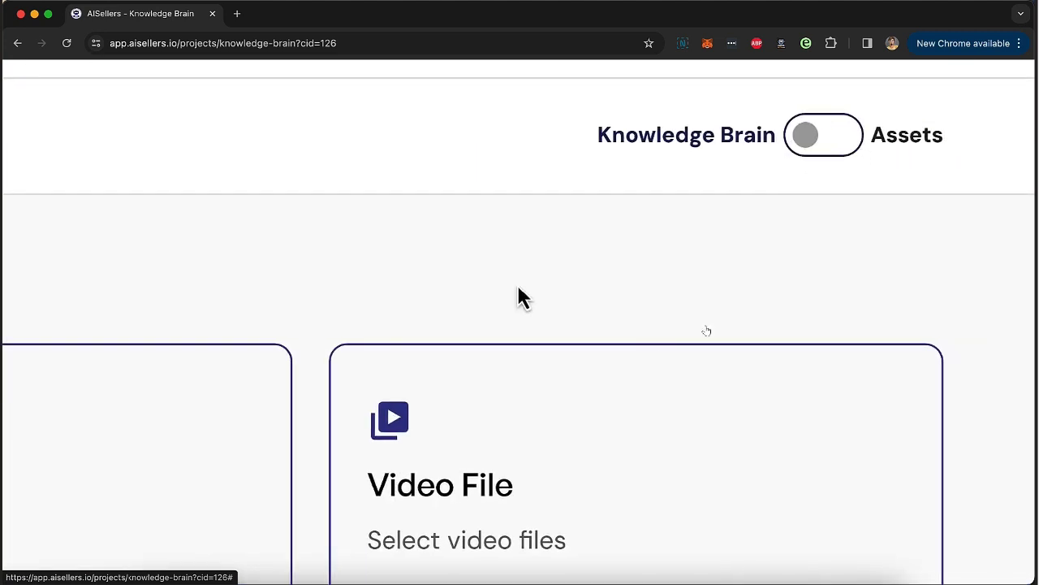
pyautogui.click(845, 149)
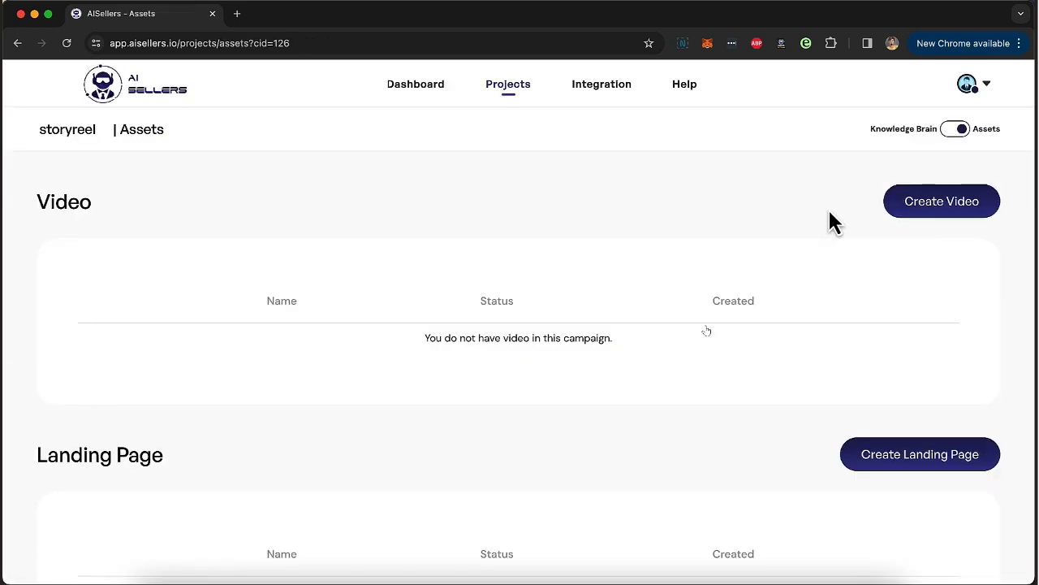
# Scroll through the empty Video, Landing Page, Ebook, Blog and Ads sections.
pyautogui.scroll(-3, 891, 385)
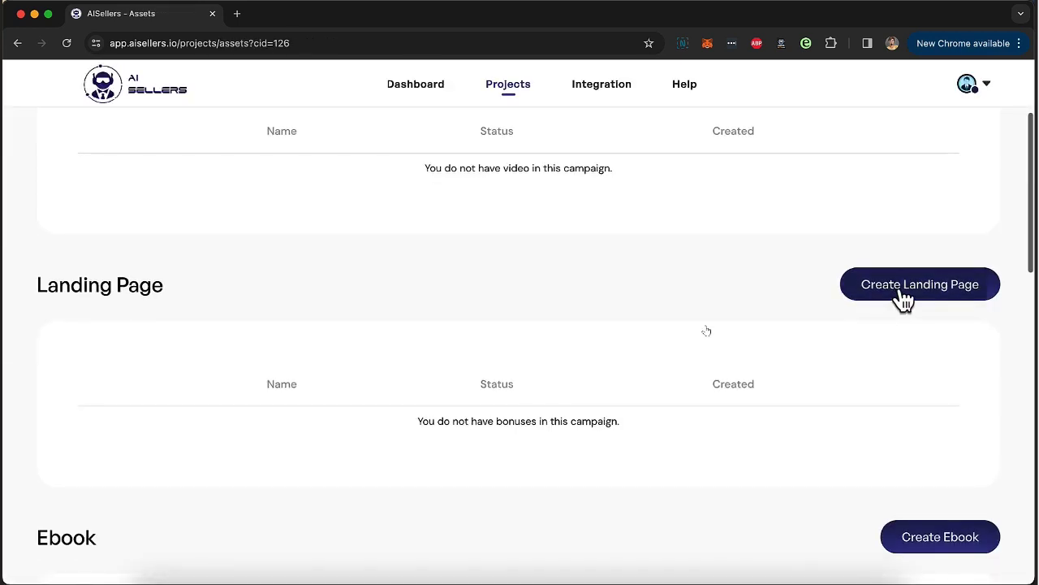
pyautogui.scroll(-3, 901, 297)
pyautogui.scroll(-1, 926, 296)
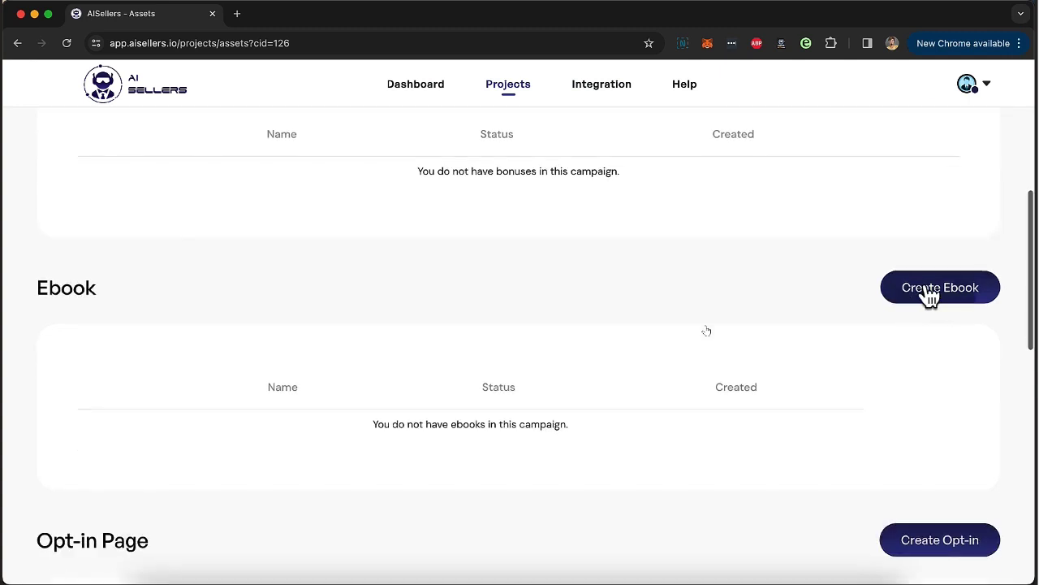
pyautogui.scroll(-2, 942, 299)
pyautogui.scroll(-2, 942, 300)
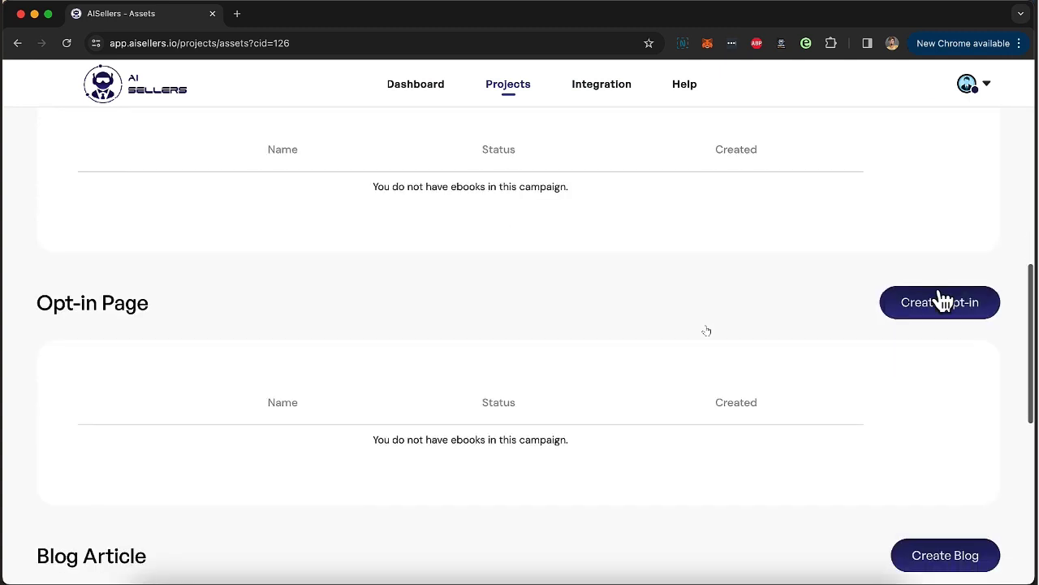
pyautogui.scroll(-4, 941, 317)
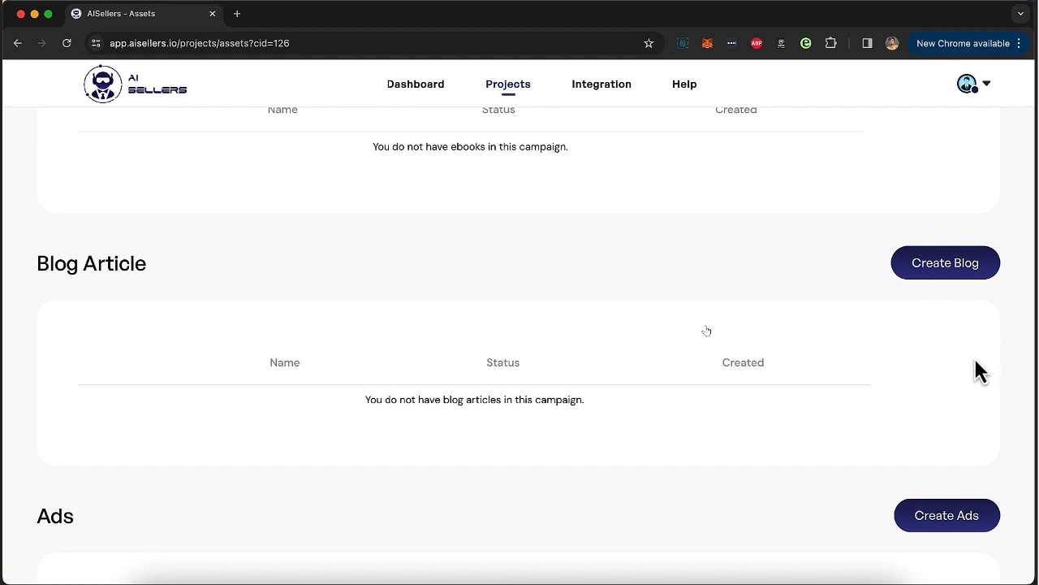
pyautogui.scroll(-3, 979, 371)
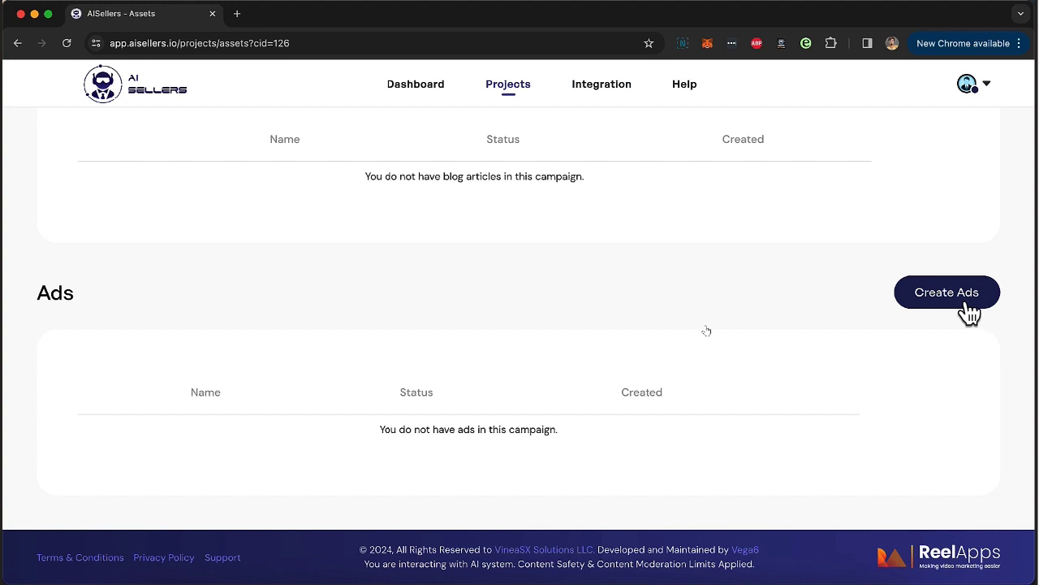
pyautogui.scroll(8, 969, 310)
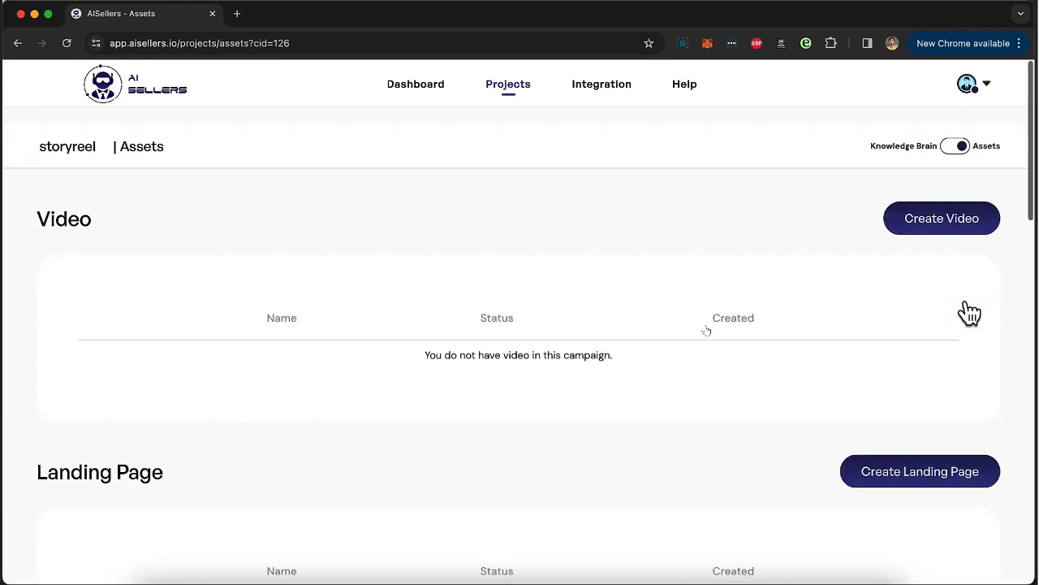
# Start a new video named 'review video #1' for United States in English.
pyautogui.click(942, 204)
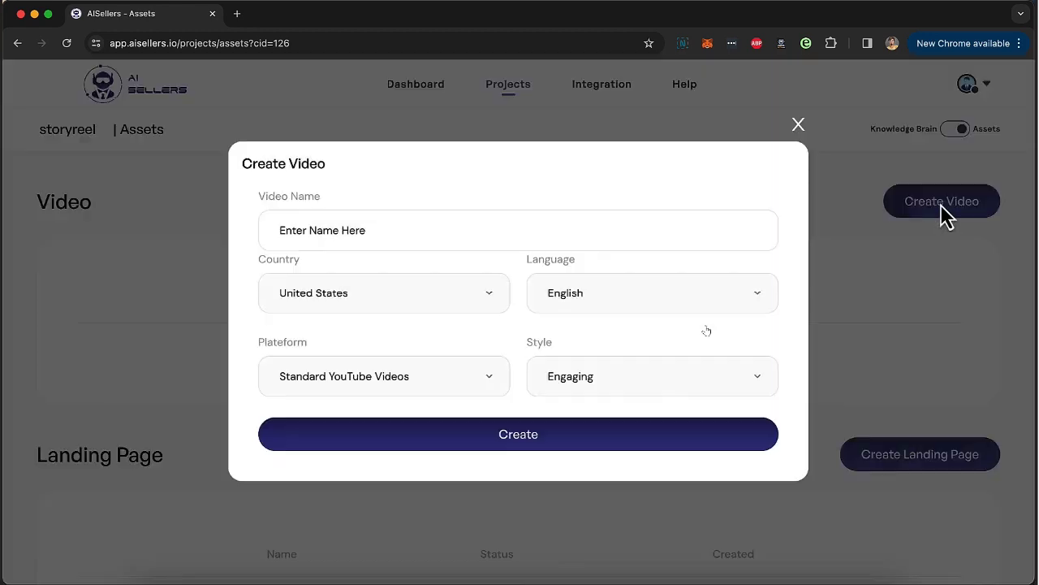
pyautogui.click(522, 244)
pyautogui.write('review vi')
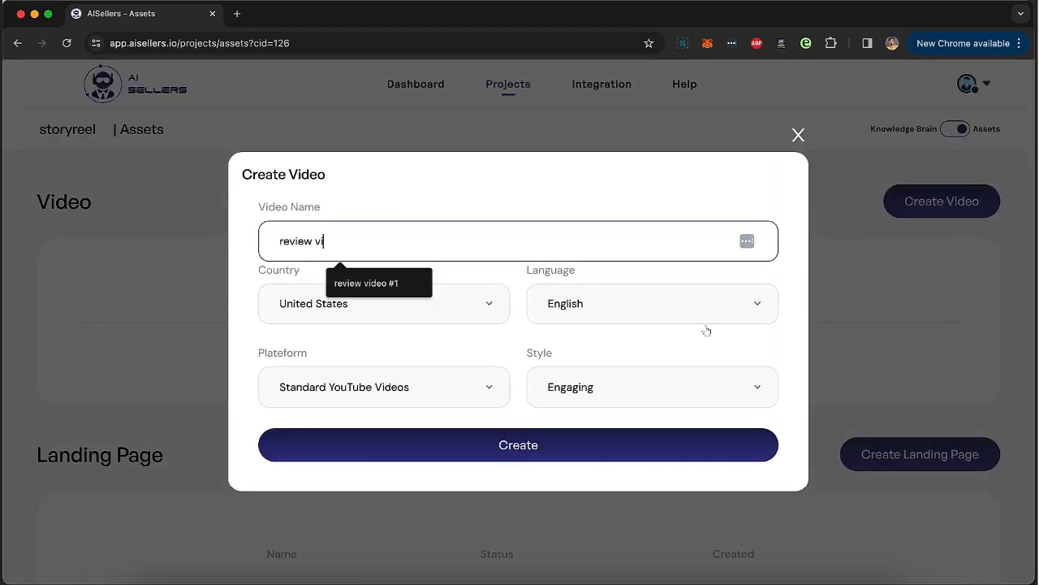
pyautogui.write('deo #1')
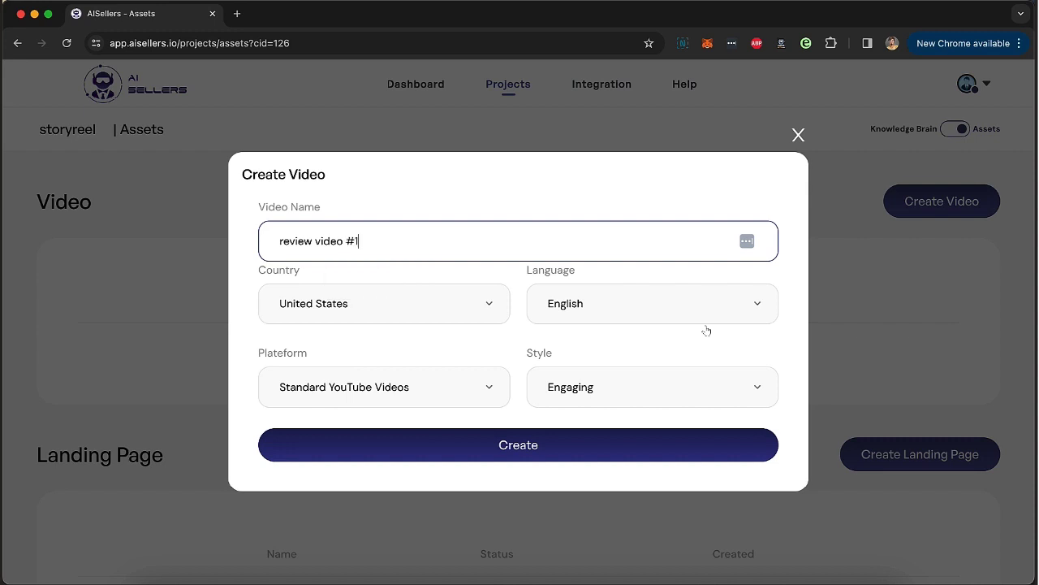
pyautogui.click(396, 304)
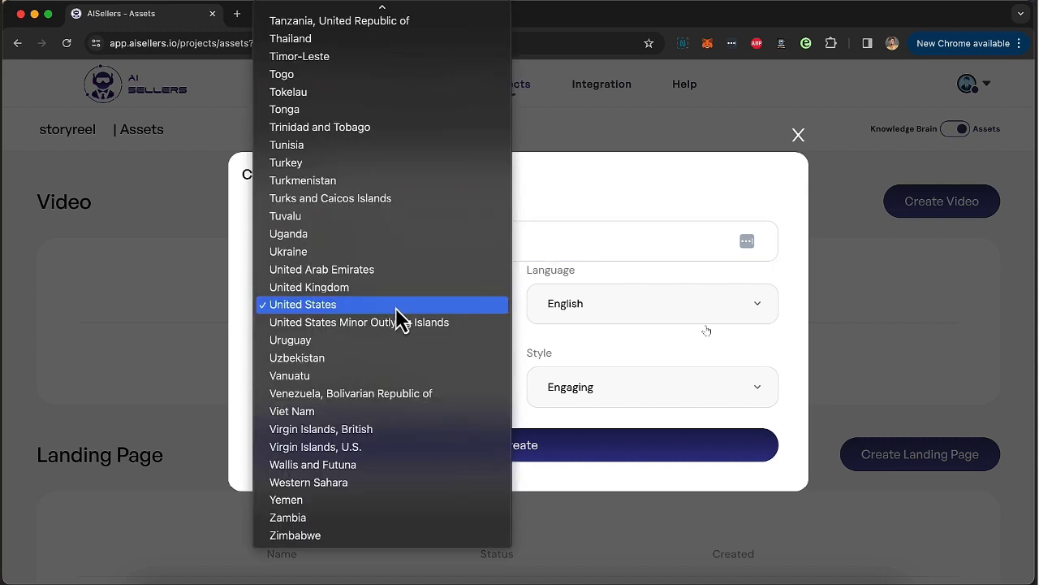
pyautogui.click(577, 301)
pyautogui.click(586, 303)
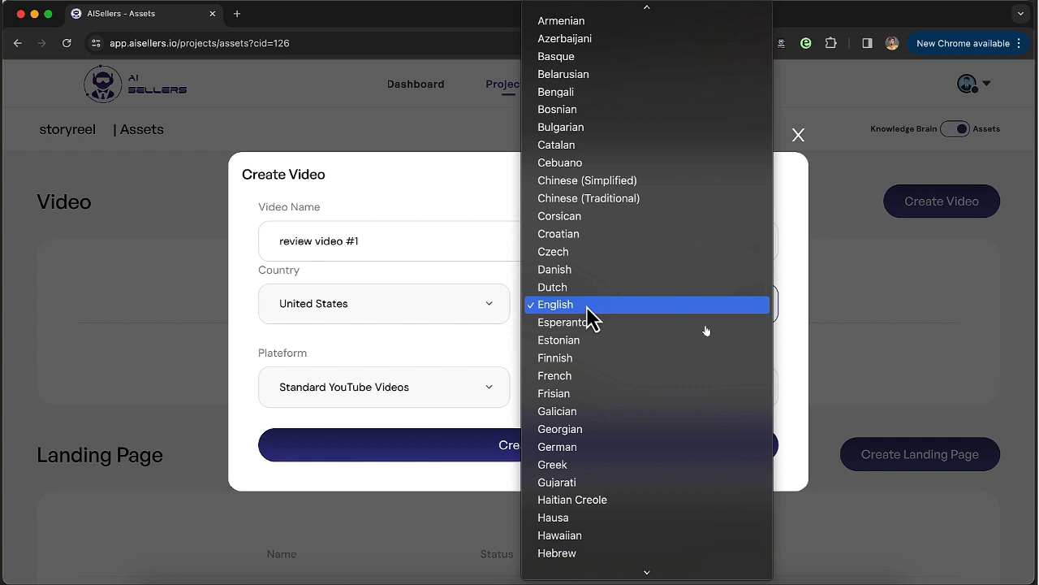
pyautogui.click(467, 389)
pyautogui.click(467, 389)
# Keep Standard YouTube Videos, choose the Product review style, and create the video.
pyautogui.scroll(-10, 429, 487)
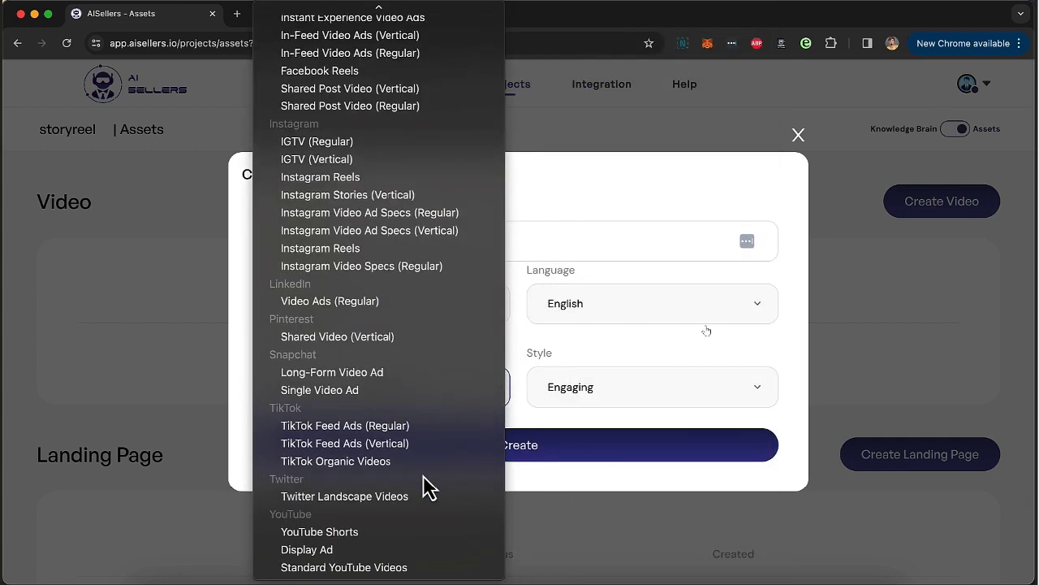
pyautogui.scroll(2, 453, 243)
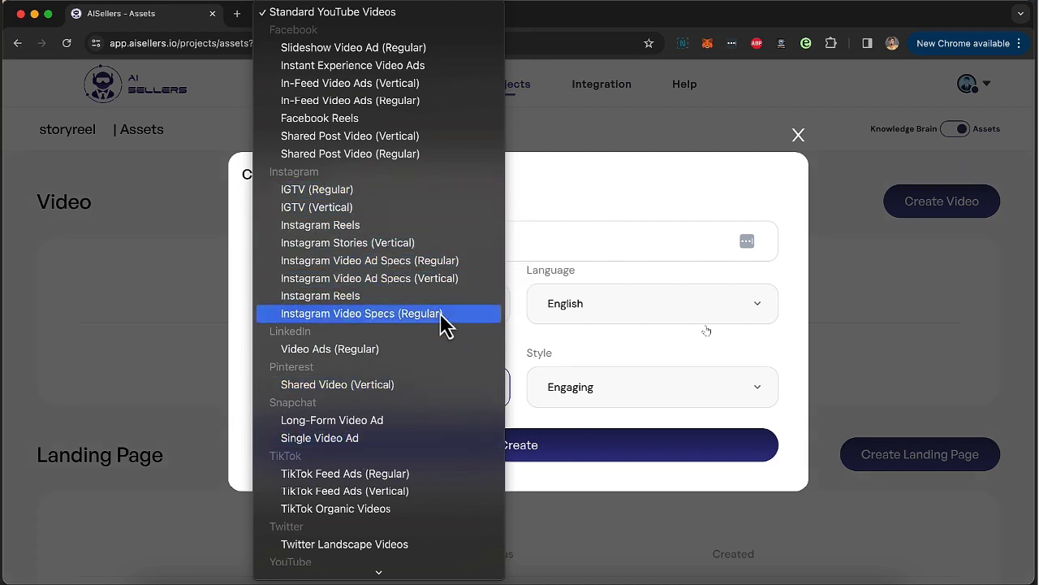
pyautogui.click(602, 252)
pyautogui.click(560, 385)
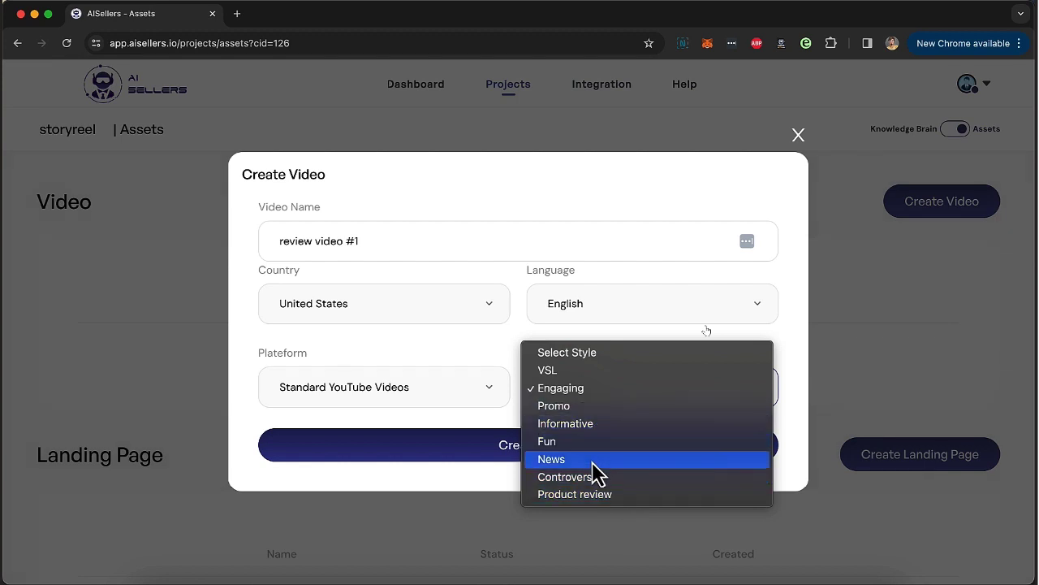
pyautogui.click(602, 497)
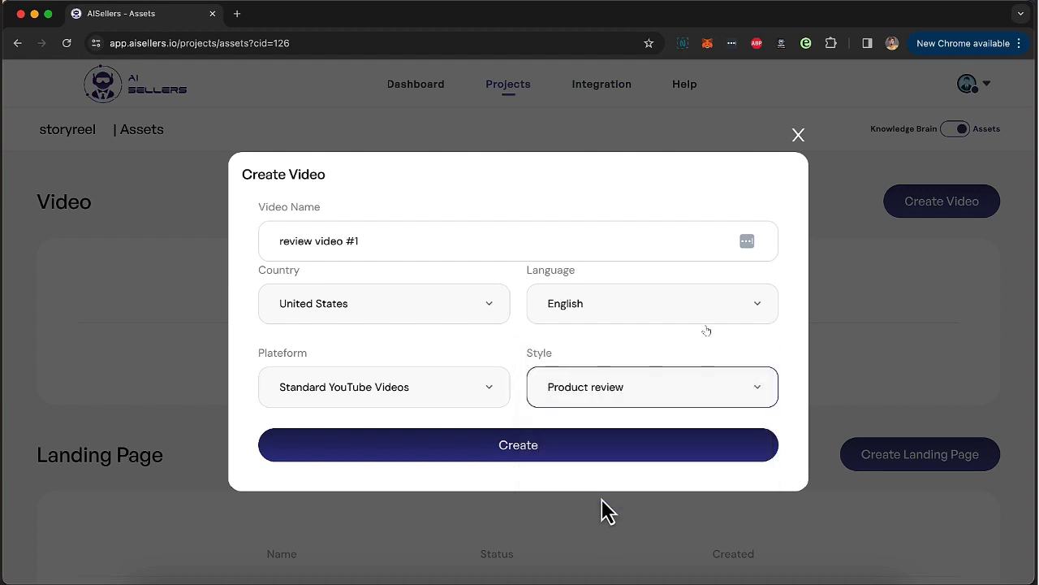
pyautogui.click(527, 457)
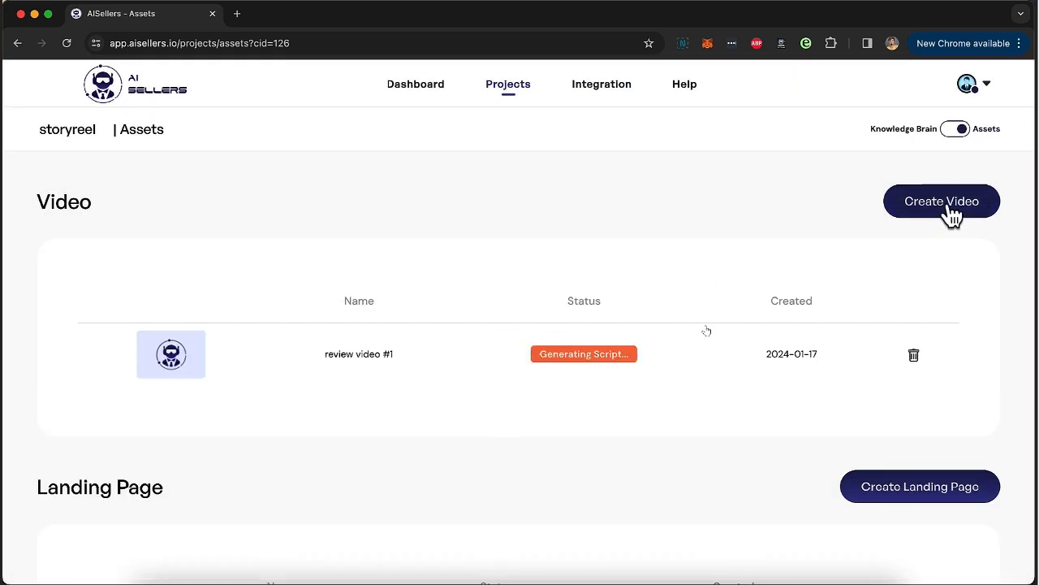
# Start a new video and rename it 'promo video #2'.
pyautogui.click(888, 207)
pyautogui.click(513, 239)
pyautogui.press('BackSpace')
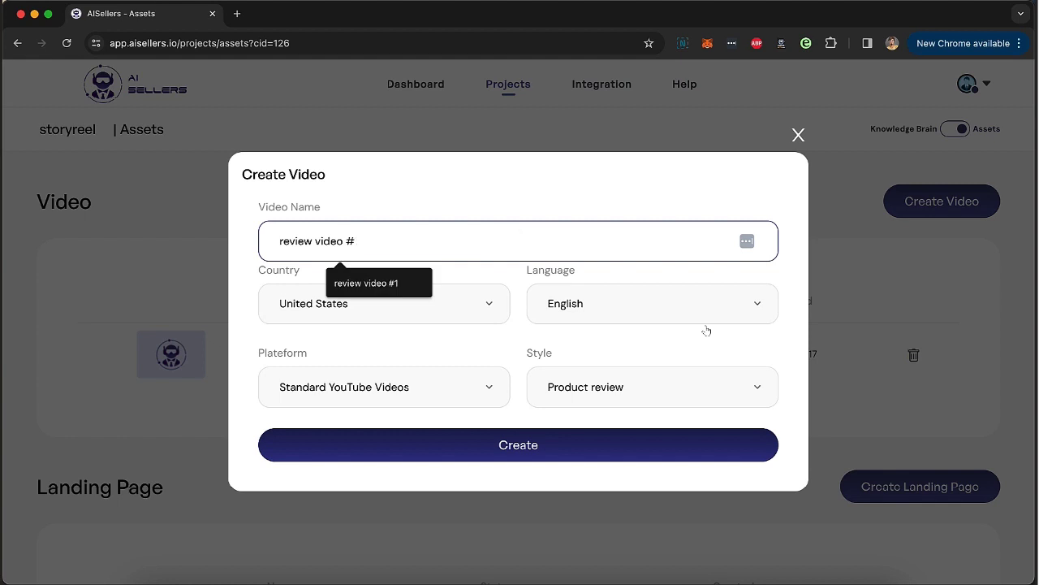
pyautogui.write('2')
pyautogui.doubleClick(299, 243)
pyautogui.write('promo')
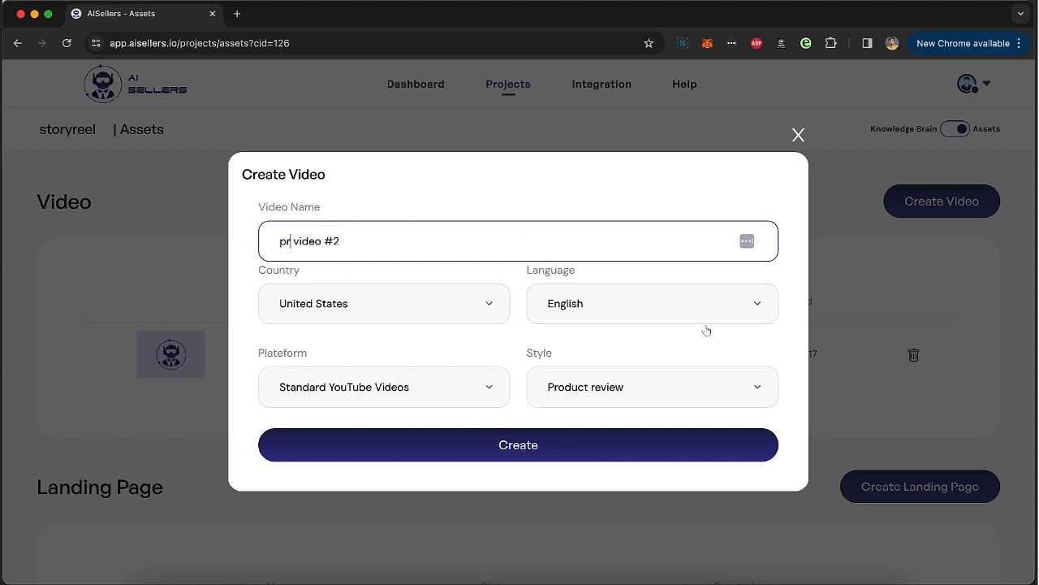
# Choose the Promo style, create the video, and send its script for conversion to video.
pyautogui.click(635, 395)
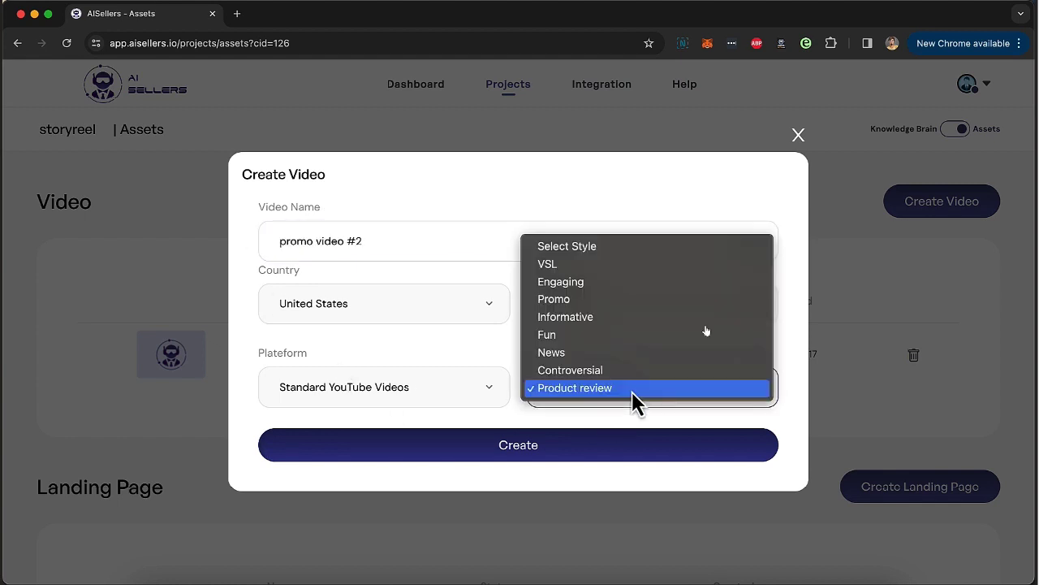
pyautogui.click(626, 308)
pyautogui.click(578, 455)
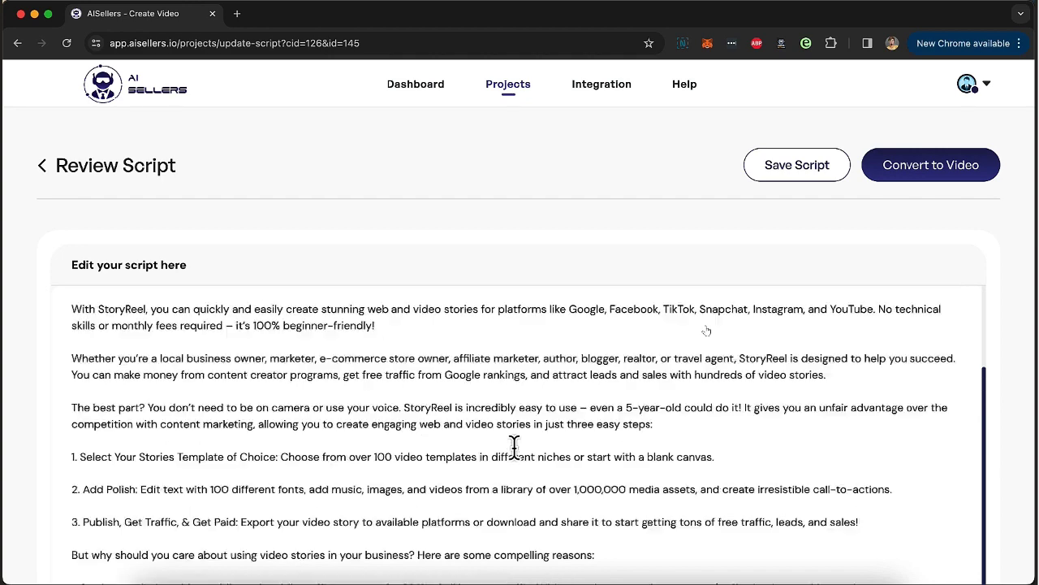
pyautogui.click(950, 165)
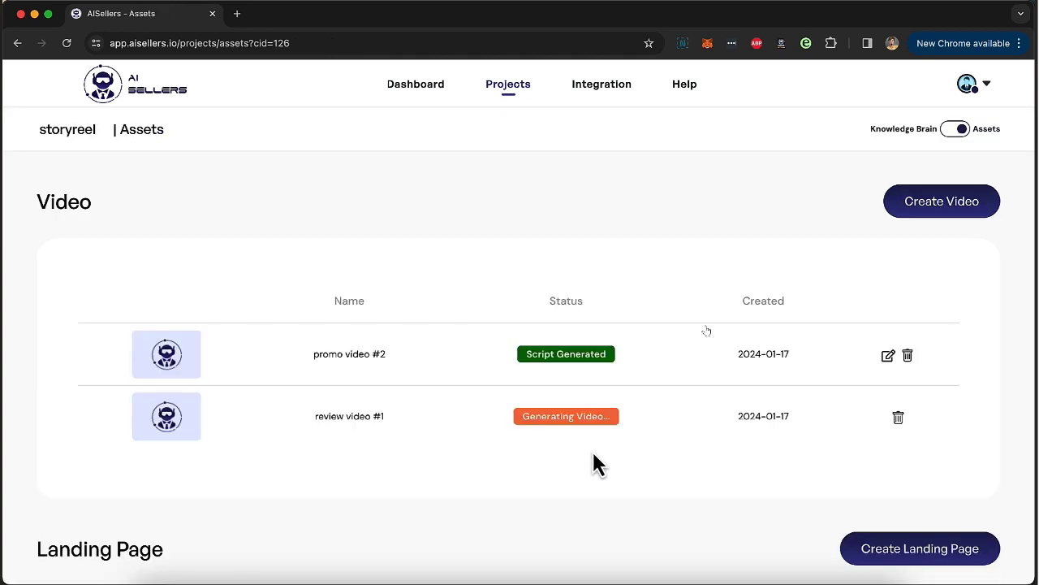
# Create the landing page 'marketing page #1' for the United States in English.
pyautogui.scroll(-2, 593, 457)
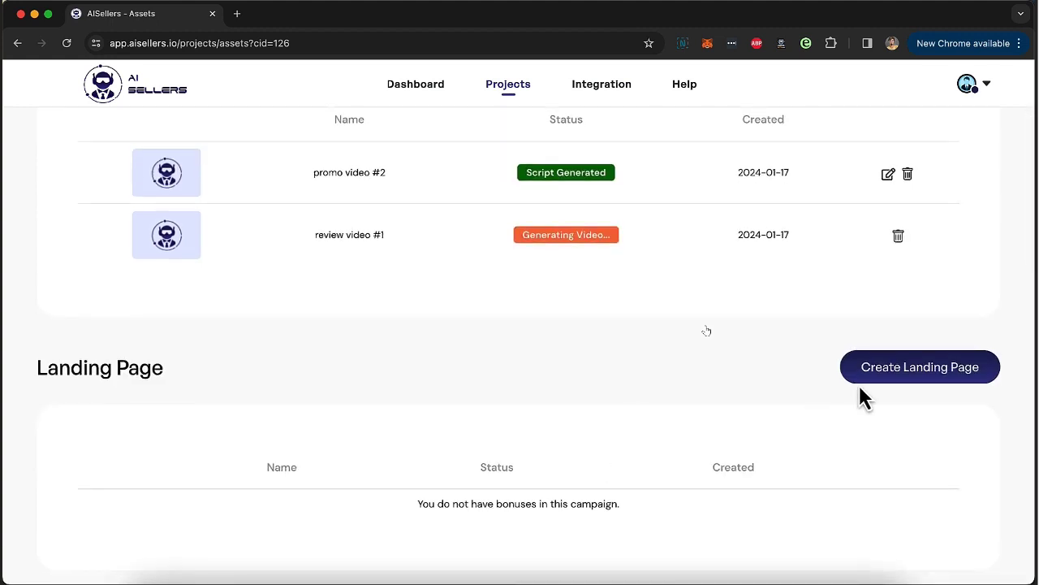
pyautogui.scroll(-5, 859, 394)
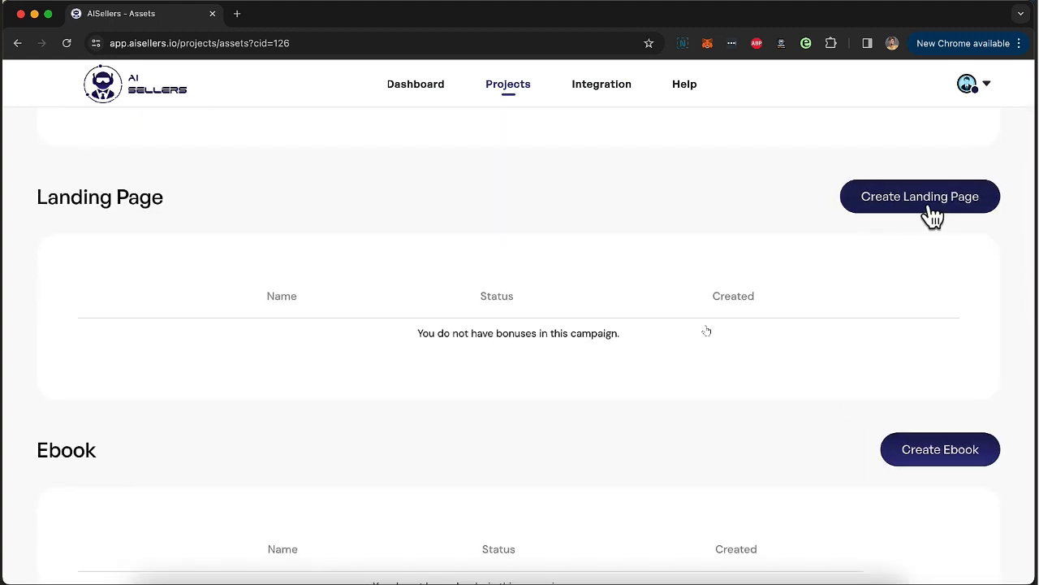
pyautogui.click(932, 213)
pyautogui.click(449, 286)
pyautogui.write('ma')
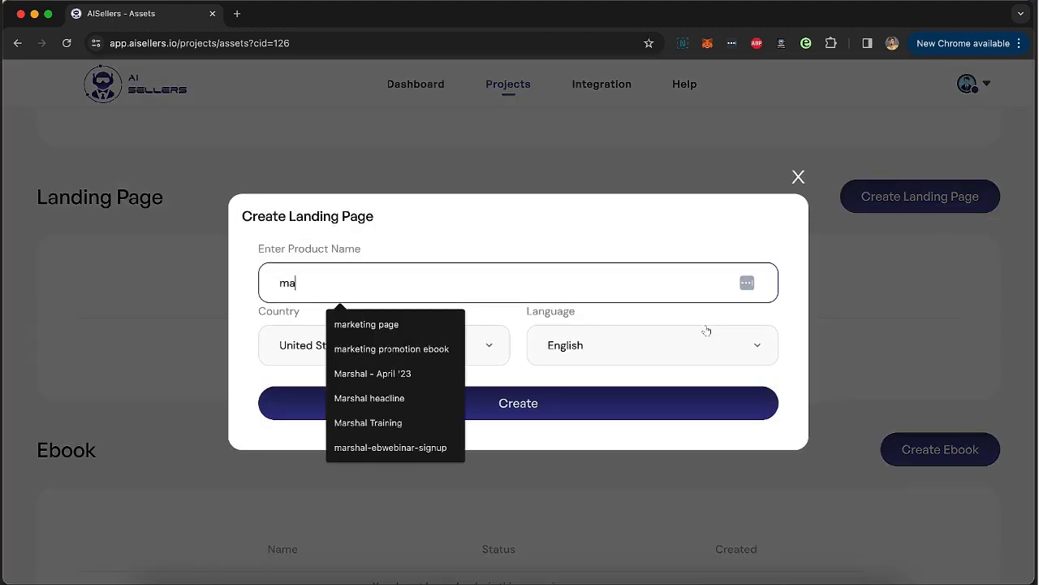
pyautogui.write('rketing page #1')
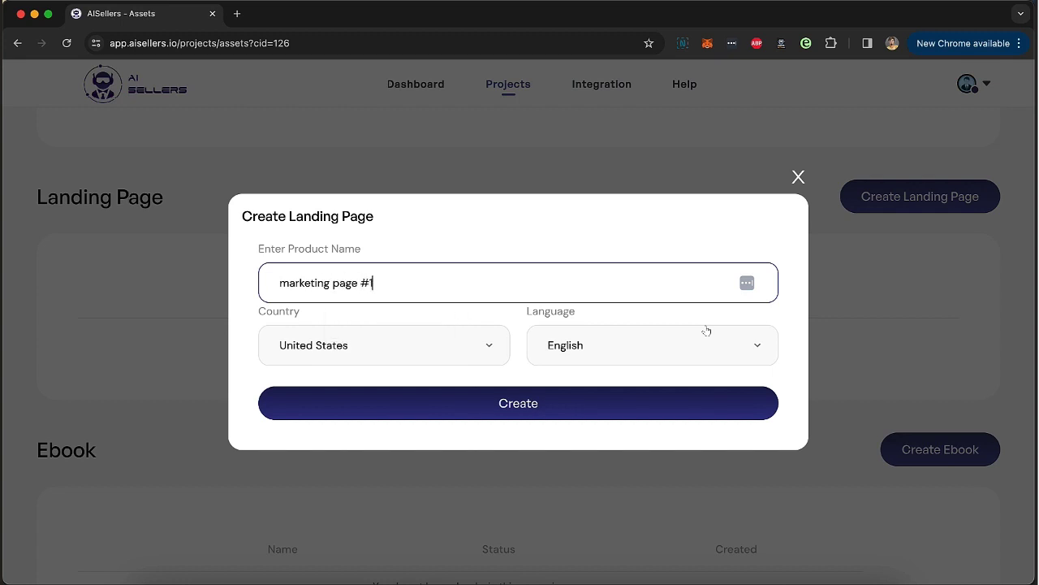
pyautogui.click(469, 352)
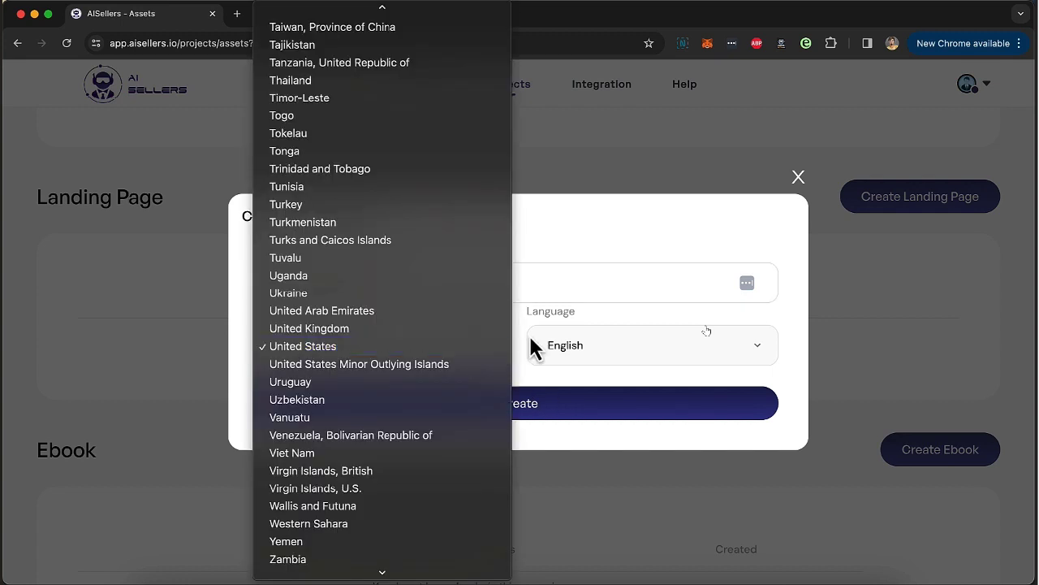
pyautogui.click(551, 415)
pyautogui.click(534, 419)
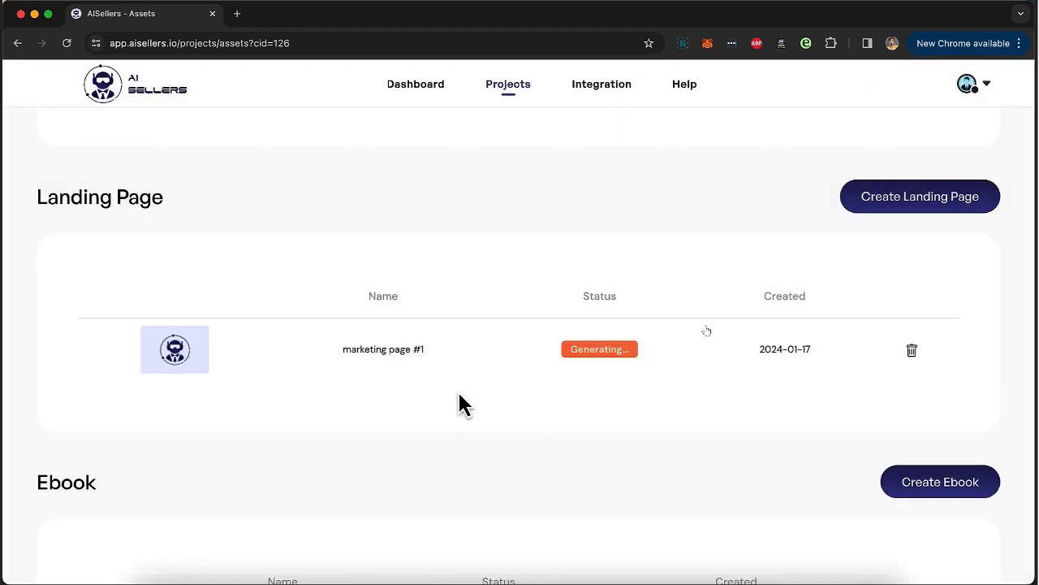
# Start a new ebook with name and title 'marketing ebook'.
pyautogui.scroll(-5, 459, 403)
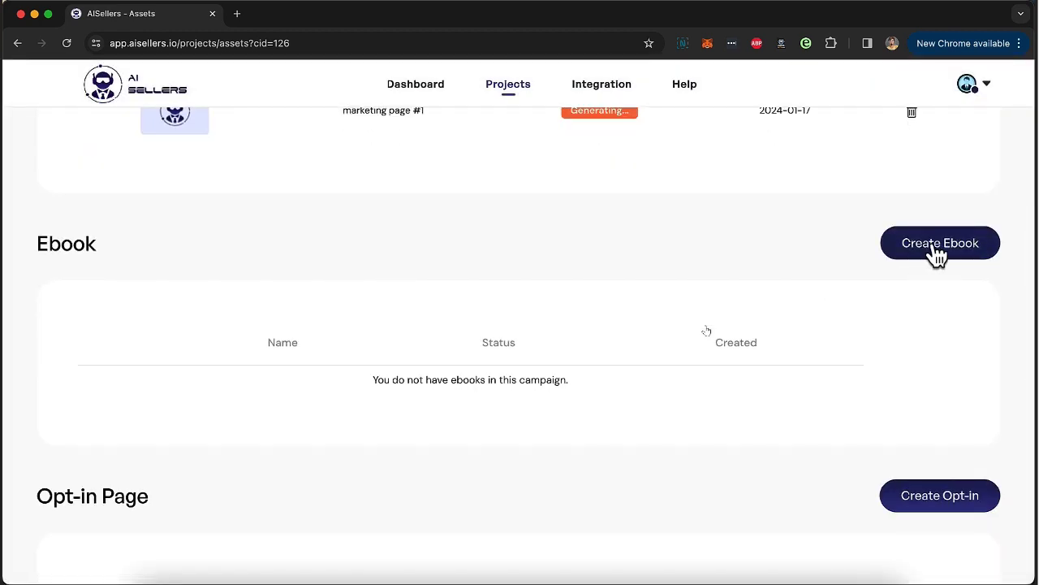
pyautogui.click(936, 247)
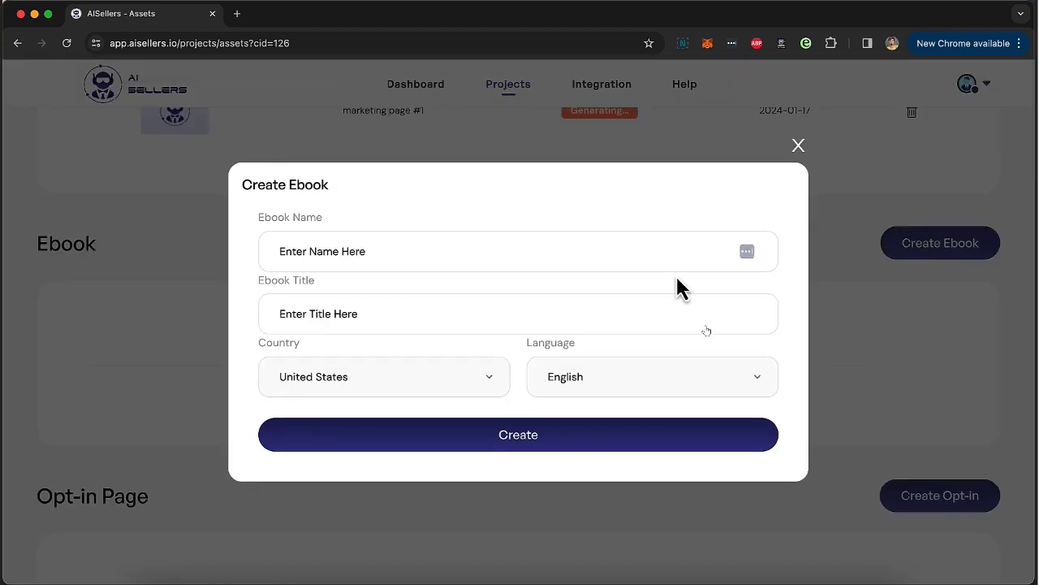
pyautogui.click(401, 253)
pyautogui.write('marketing e')
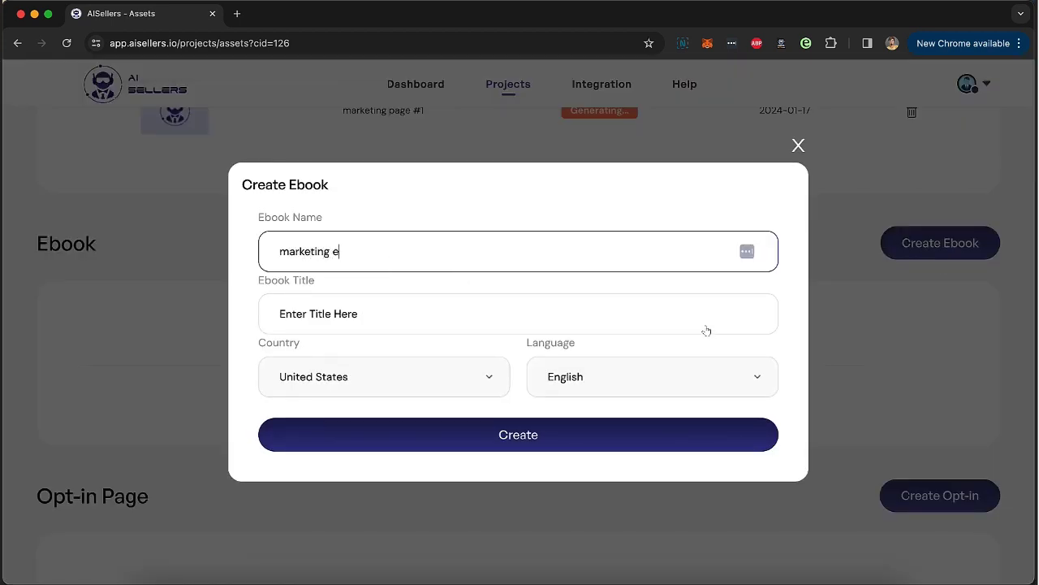
pyautogui.write('book')
pyautogui.click(706, 331)
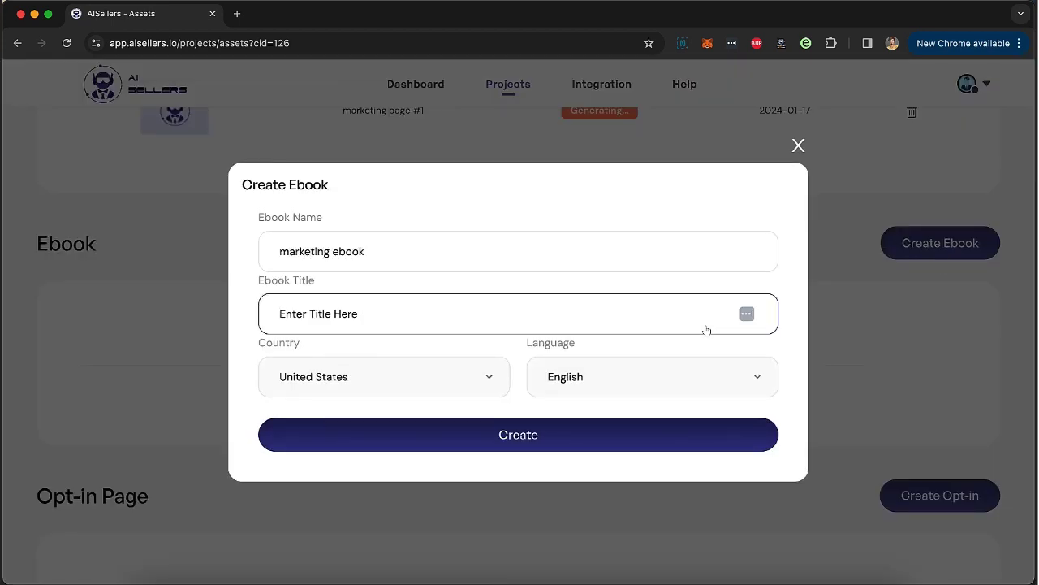
pyautogui.write('Important of Stories Videos in Social Media Marketing!')
# Set country Spain and language Spanish, pick a template, and create the ebook.
pyautogui.click(371, 394)
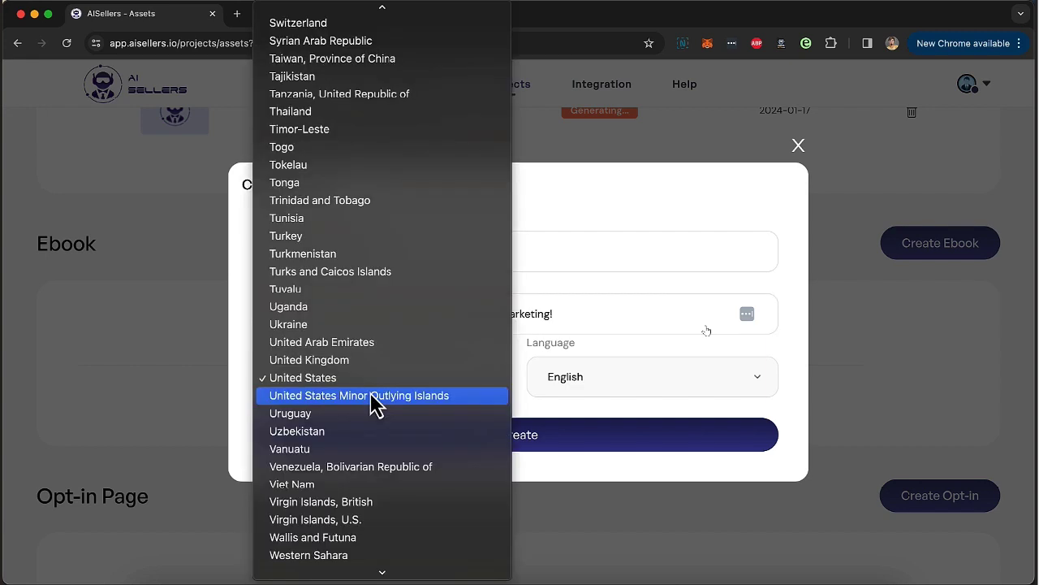
pyautogui.press('s')
pyautogui.press('p')
pyautogui.press('Return')
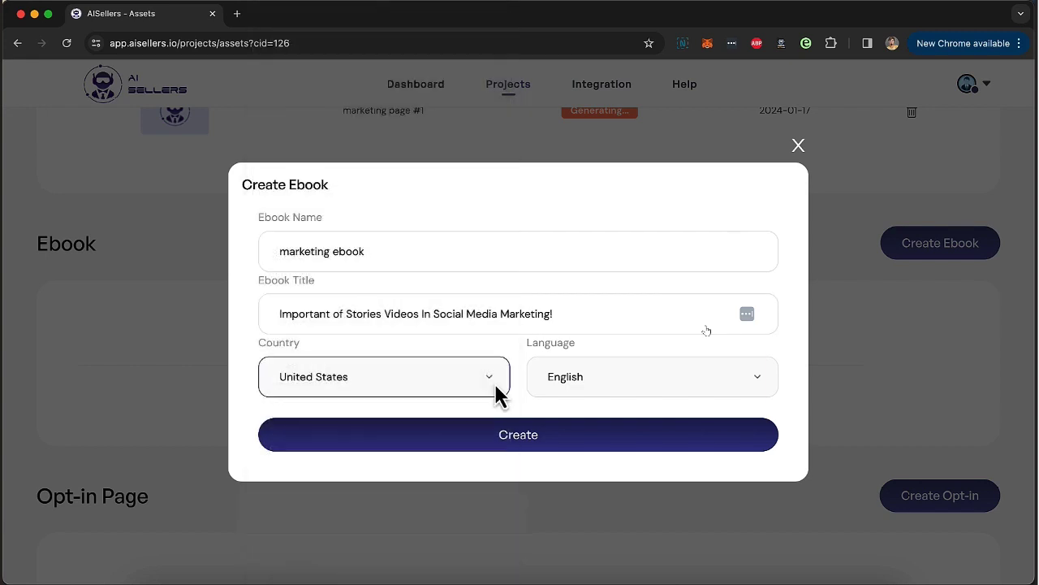
pyautogui.click(578, 377)
pyautogui.press('Return')
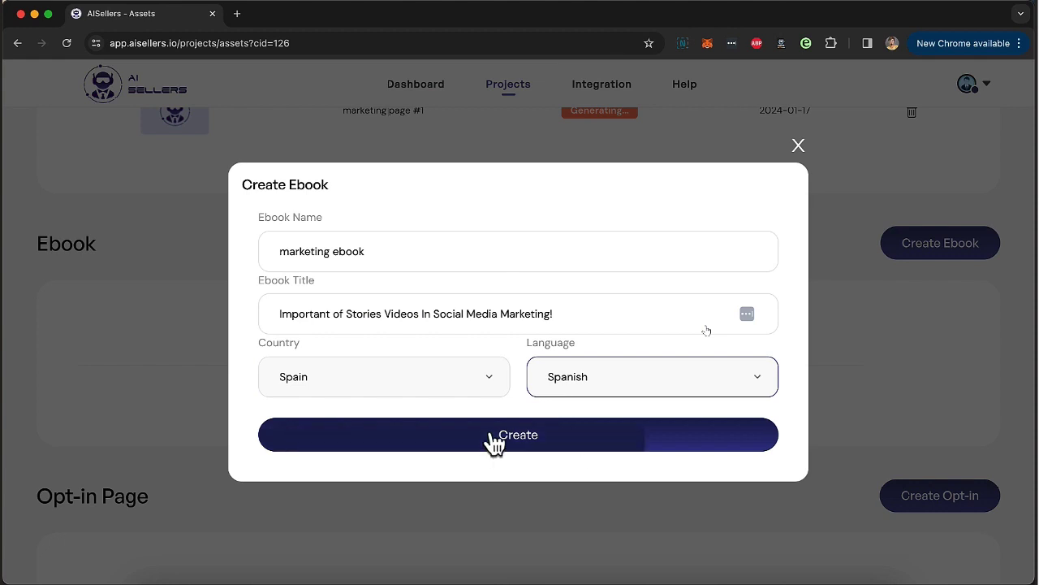
pyautogui.click(523, 439)
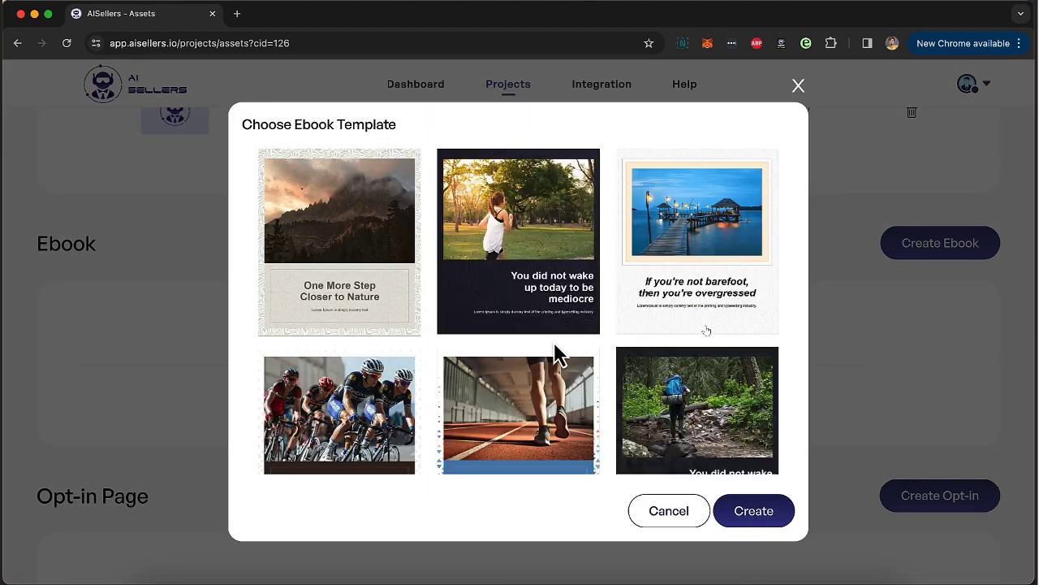
pyautogui.click(739, 519)
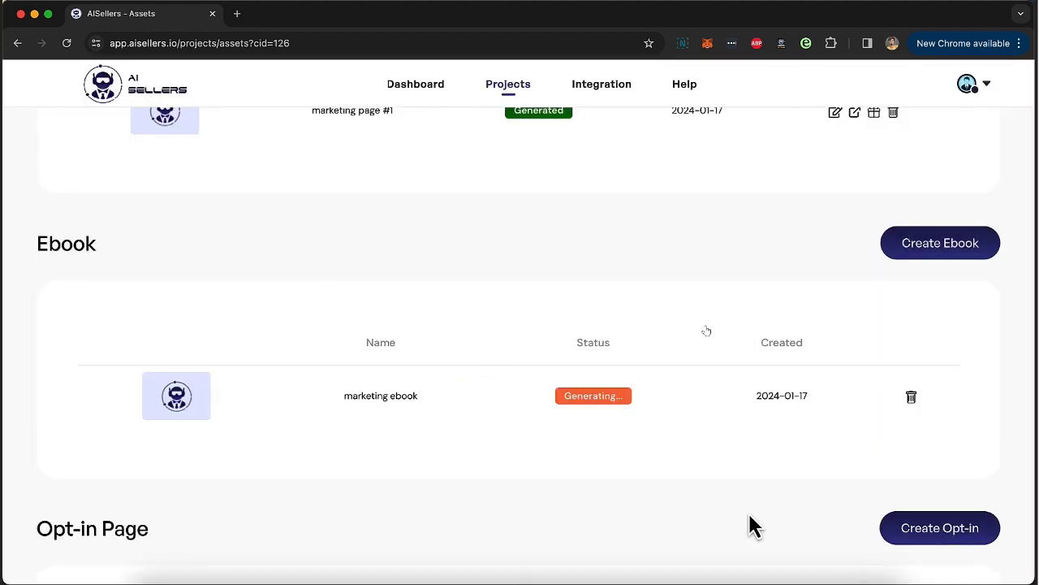
# Start a new opt-in page with product name 'lead gen page #1'.
pyautogui.scroll(-3, 751, 524)
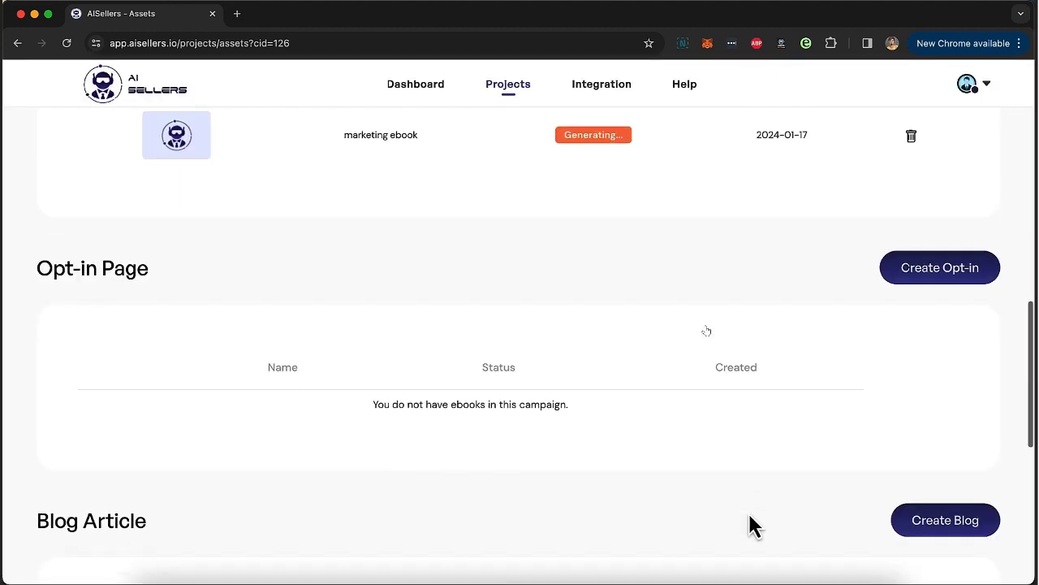
pyautogui.click(942, 272)
pyautogui.click(428, 285)
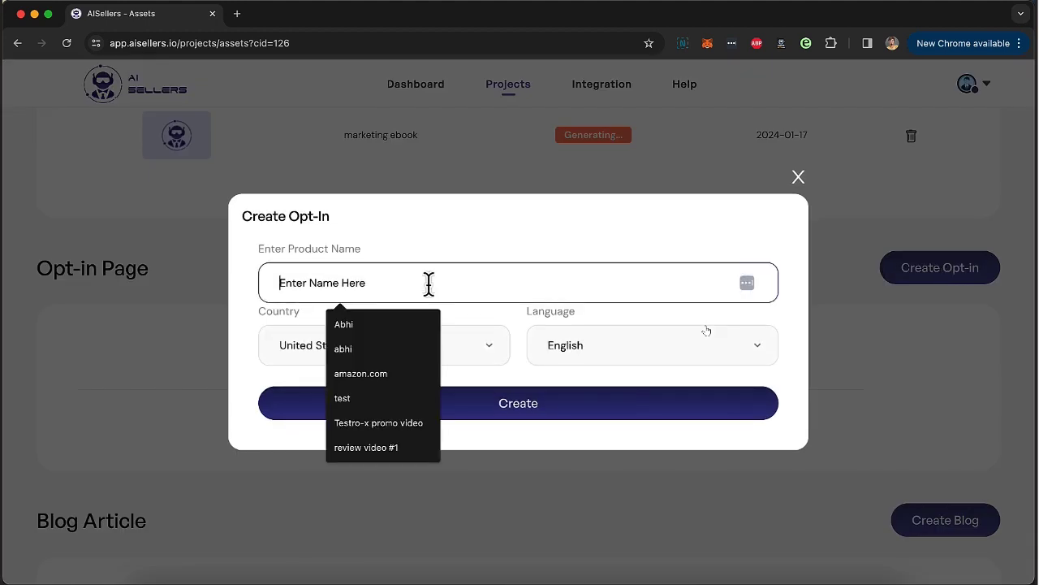
pyautogui.write('lead gen page ')
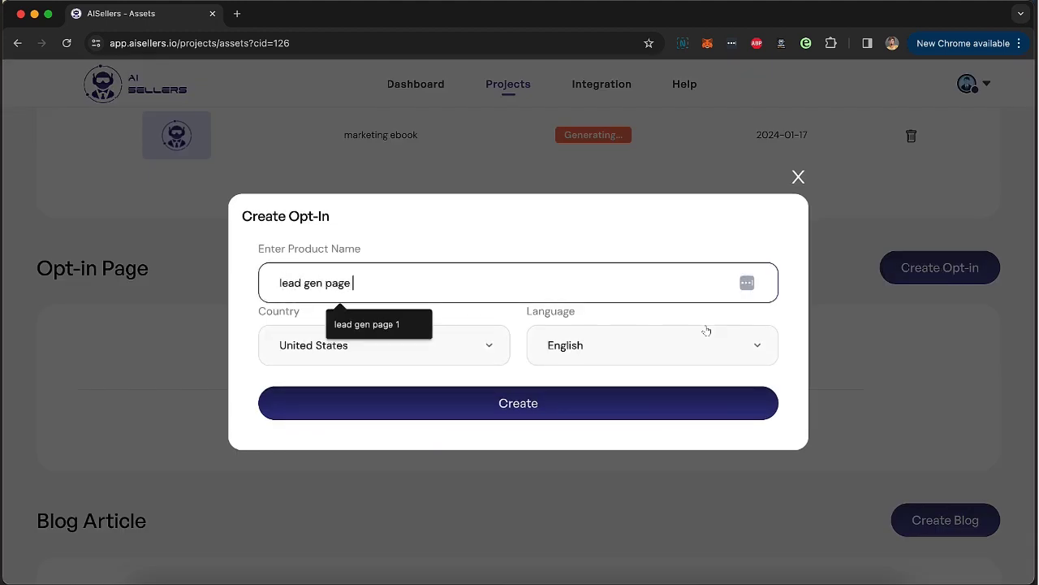
pyautogui.write('#1')
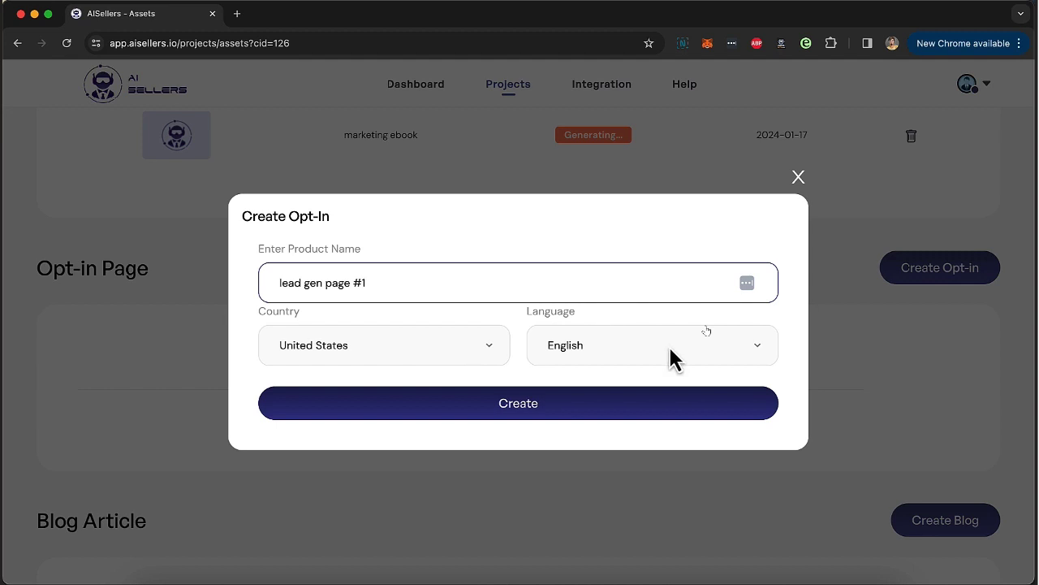
# Create the 'lead gen page #1' opt-in page, then the 'blog post #1' blog article.
pyautogui.click(633, 407)
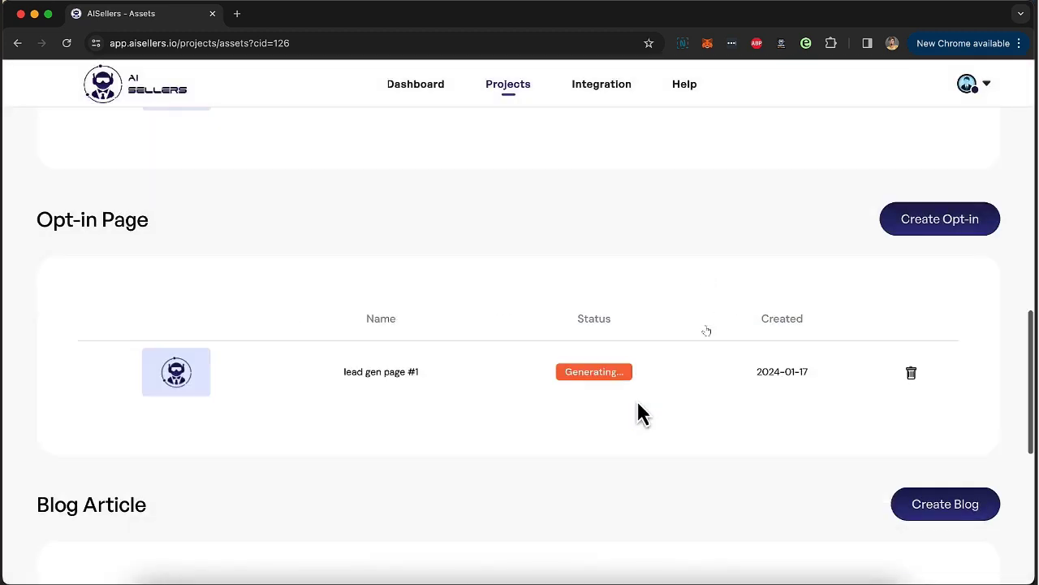
pyautogui.scroll(-5, 638, 410)
pyautogui.click(910, 221)
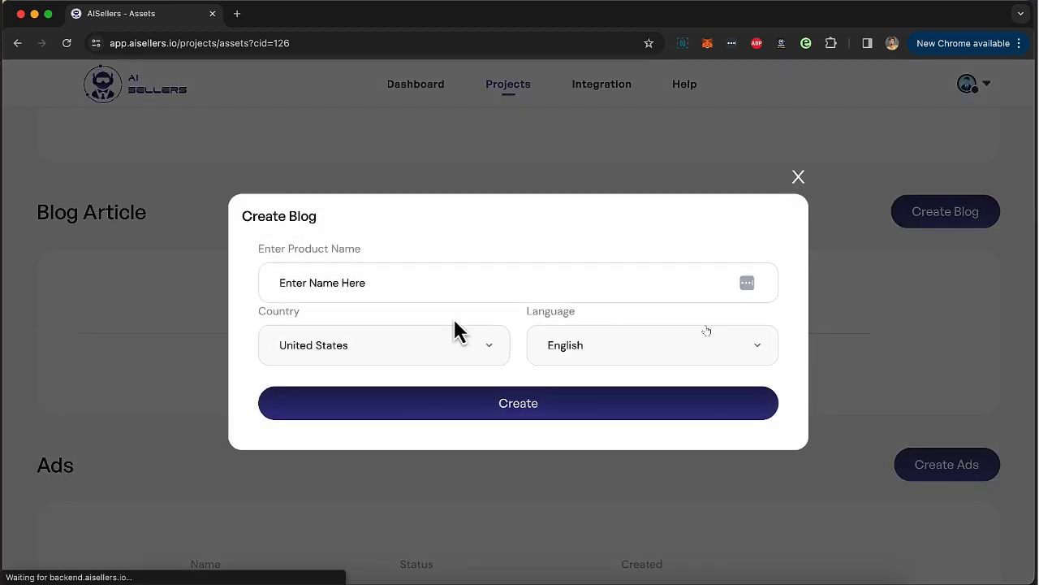
pyautogui.click(442, 282)
pyautogui.write('blog post #1')
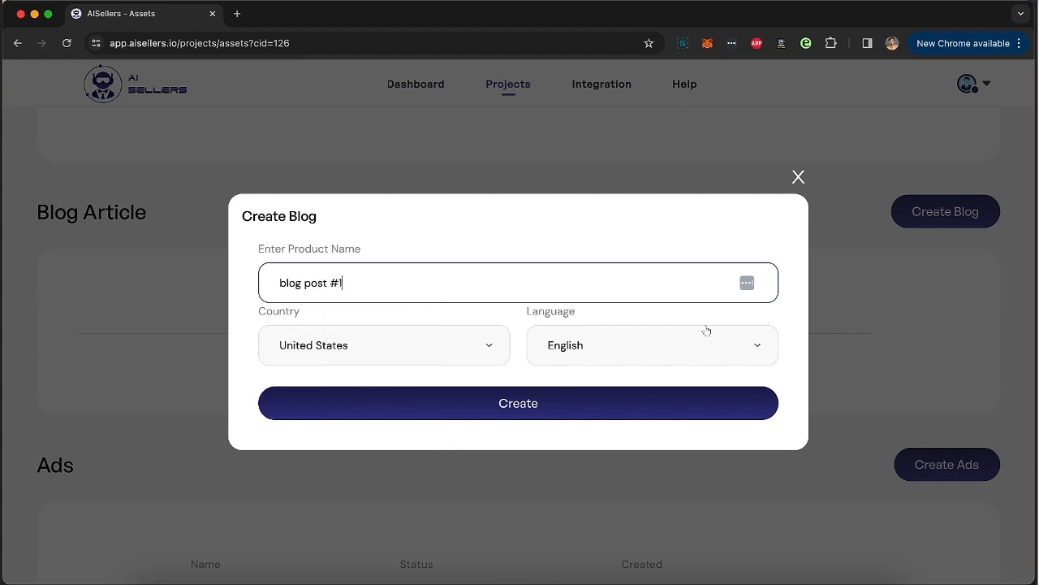
pyautogui.click(516, 408)
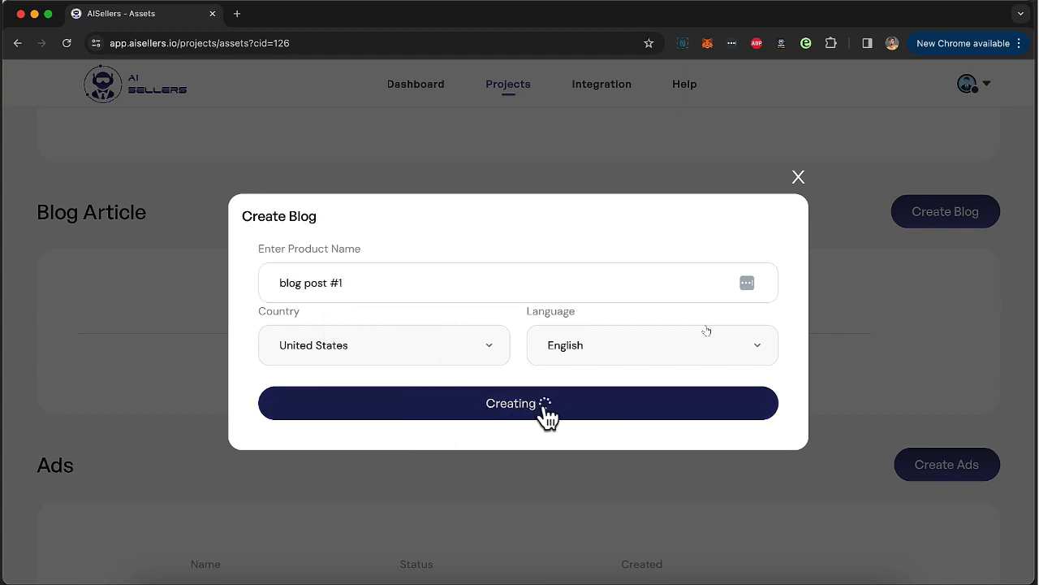
# Create the banner ad 'FB ad campaign 1' using the autofill name suggestion.
pyautogui.scroll(2, 577, 309)
pyautogui.scroll(-5, 578, 308)
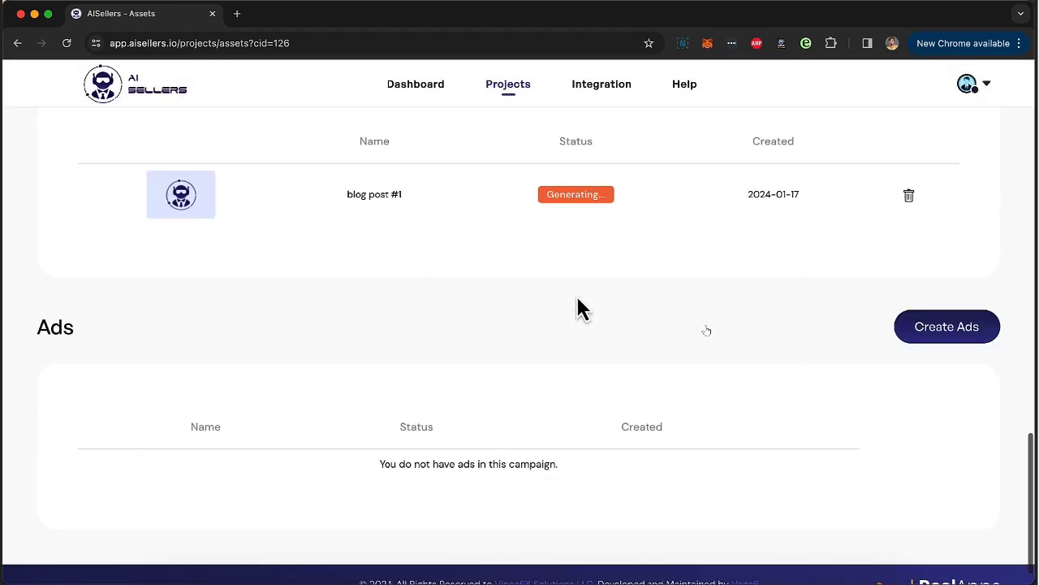
pyautogui.click(934, 333)
pyautogui.click(460, 284)
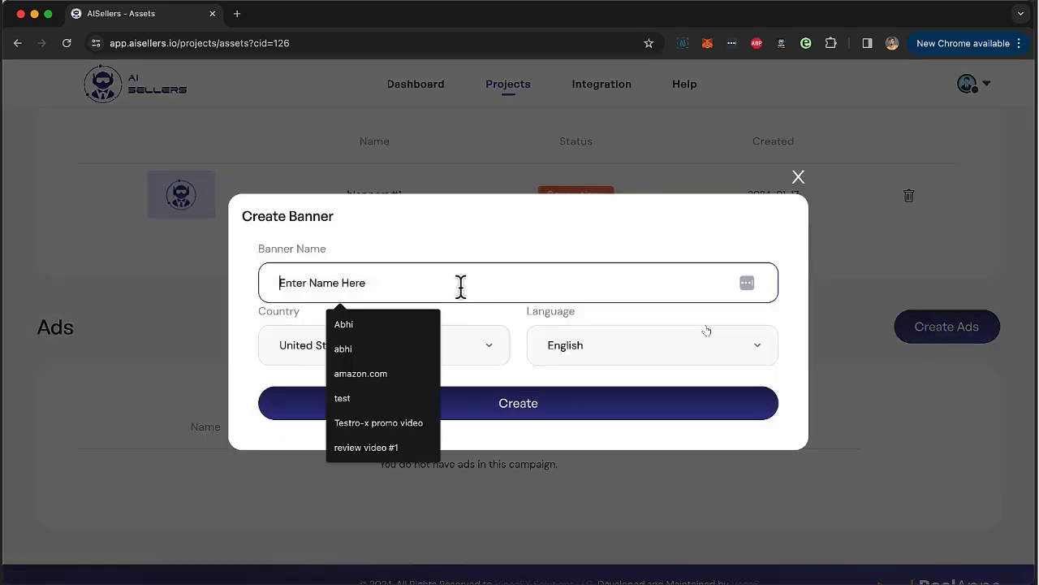
pyautogui.write('fb ad')
pyautogui.click(378, 326)
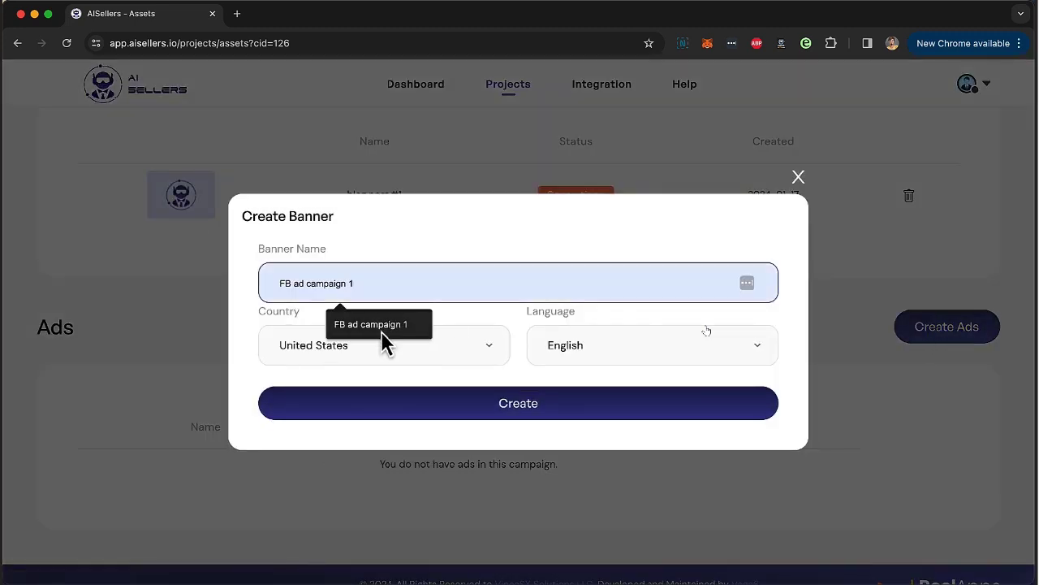
pyautogui.click(390, 404)
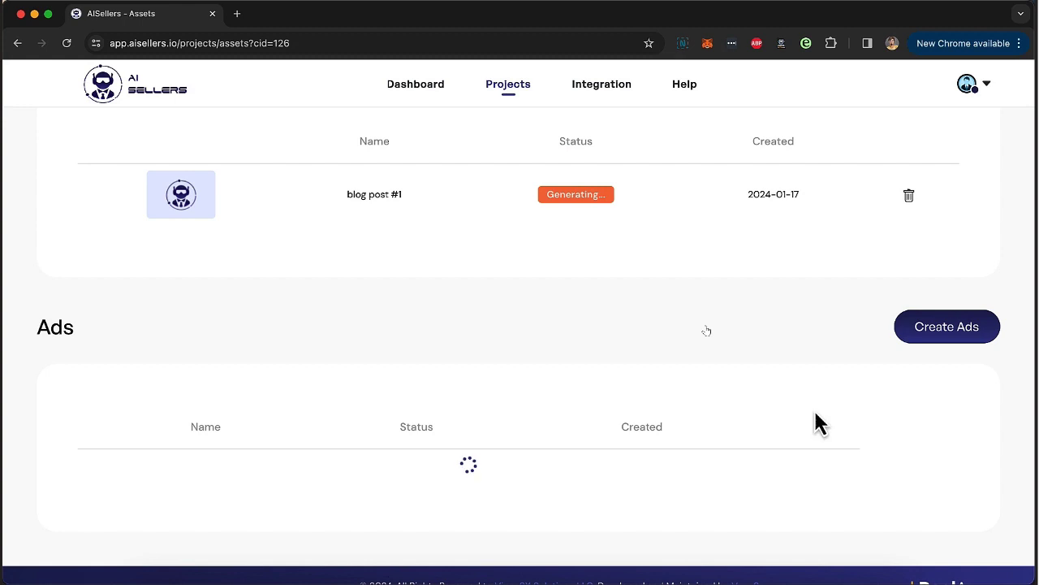
pyautogui.scroll(-1, 745, 313)
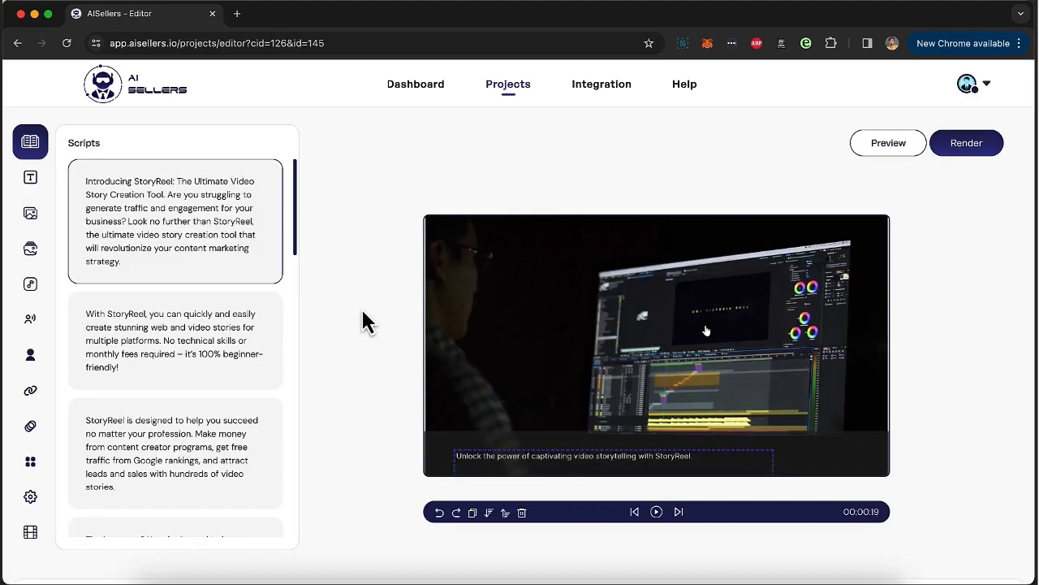
# Enlarge the StoryReel caption's font size, nudge it slightly left, and make it bold.
pyautogui.scroll(-3, 329, 319)
pyautogui.hscroll(4, 599, 505)
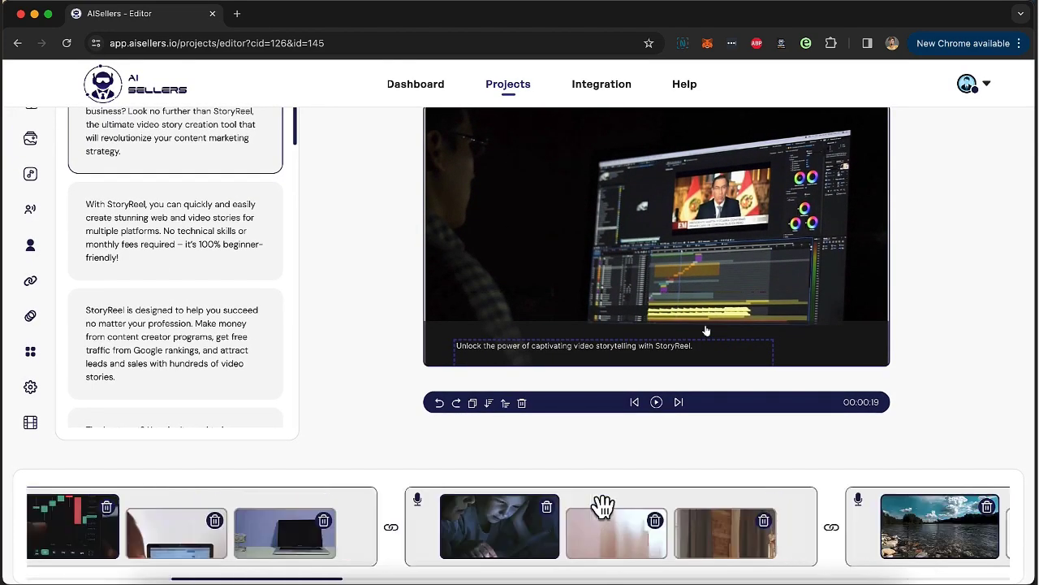
pyautogui.hscroll(-10, 601, 504)
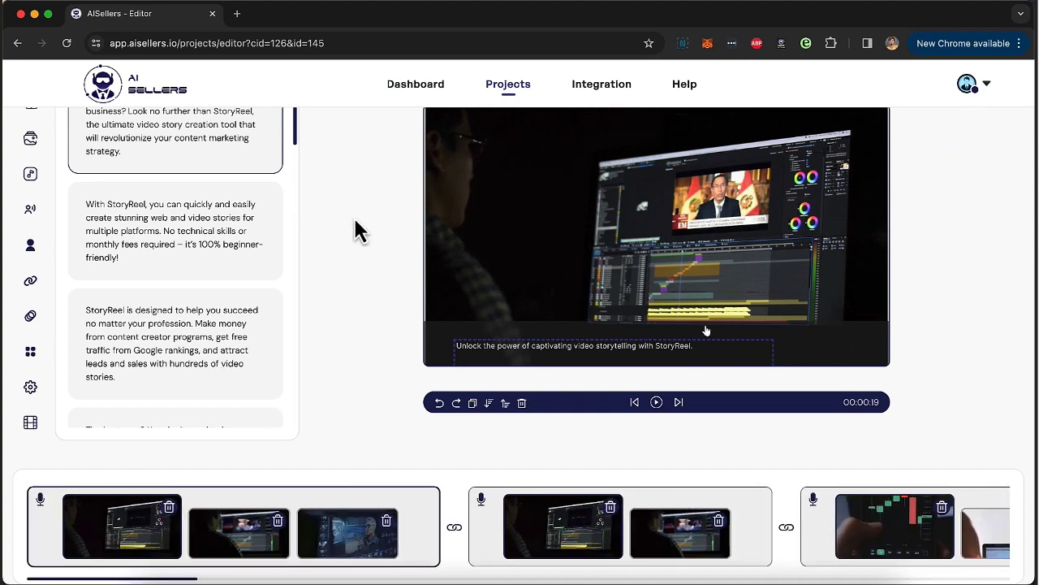
pyautogui.scroll(3, 353, 227)
pyautogui.click(30, 175)
pyautogui.scroll(-5, 186, 382)
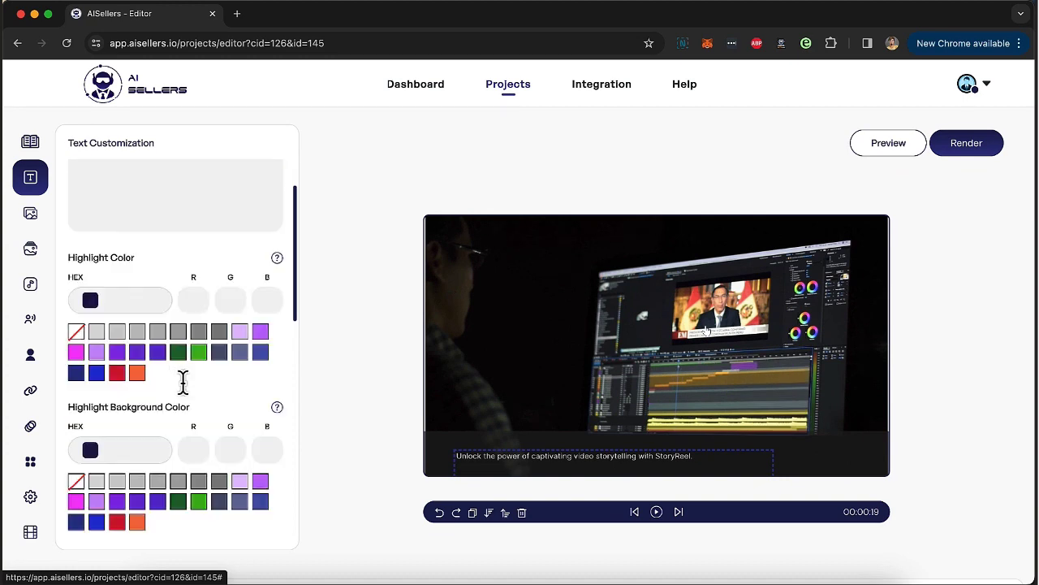
pyautogui.moveTo(121, 343); pyautogui.dragTo(136, 343)
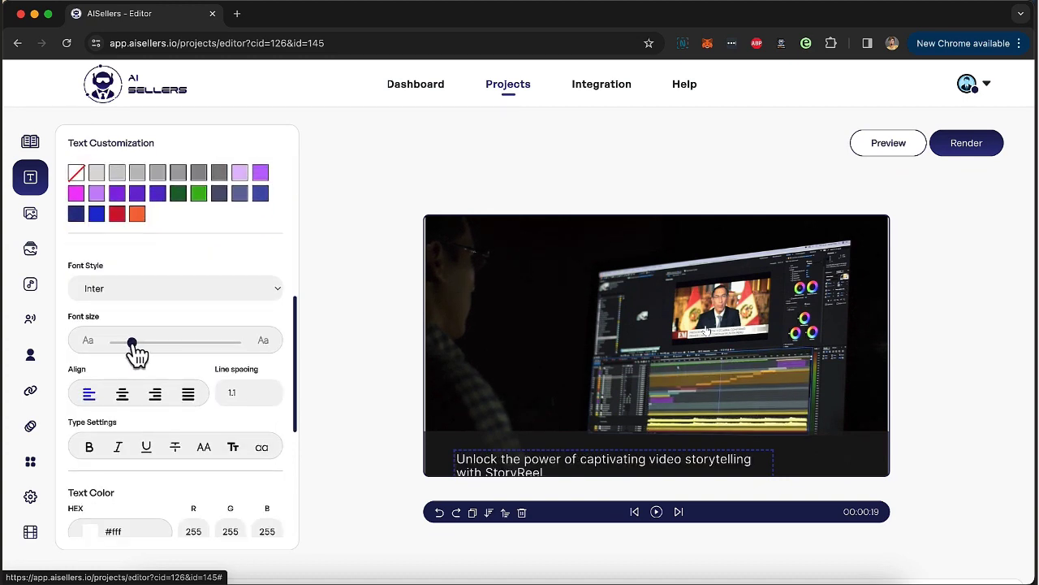
pyautogui.moveTo(533, 441); pyautogui.dragTo(526, 438)
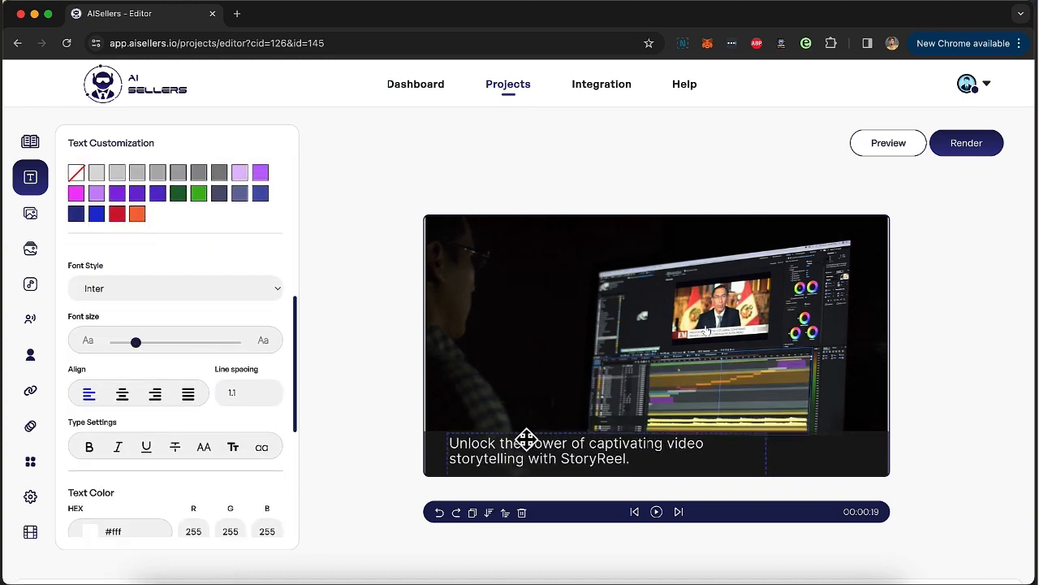
pyautogui.click(89, 447)
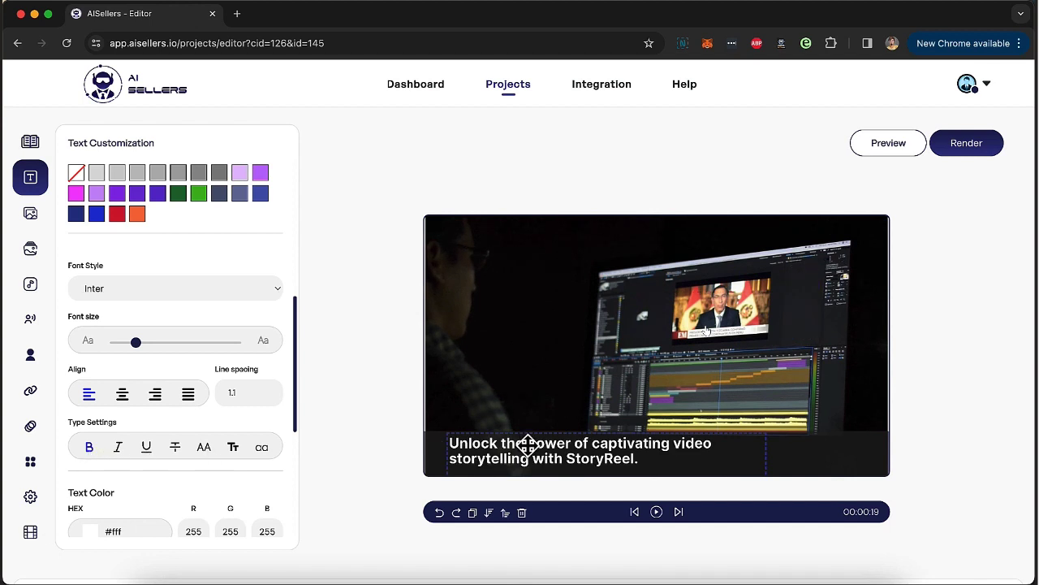
# Browse background video, layer media, music and the voiceover voice list without changing anything.
pyautogui.click(31, 214)
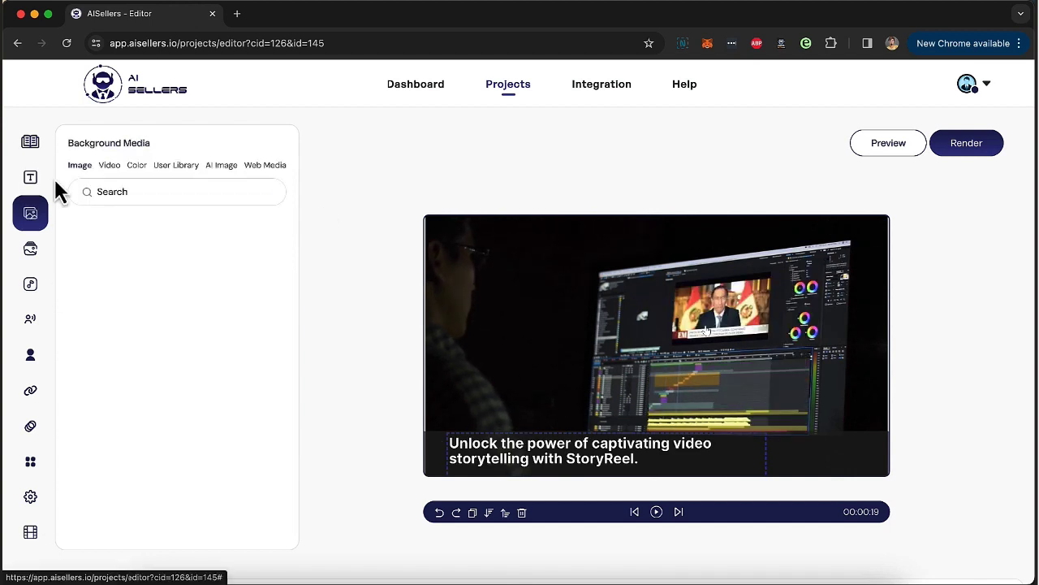
pyautogui.click(109, 168)
pyautogui.click(30, 249)
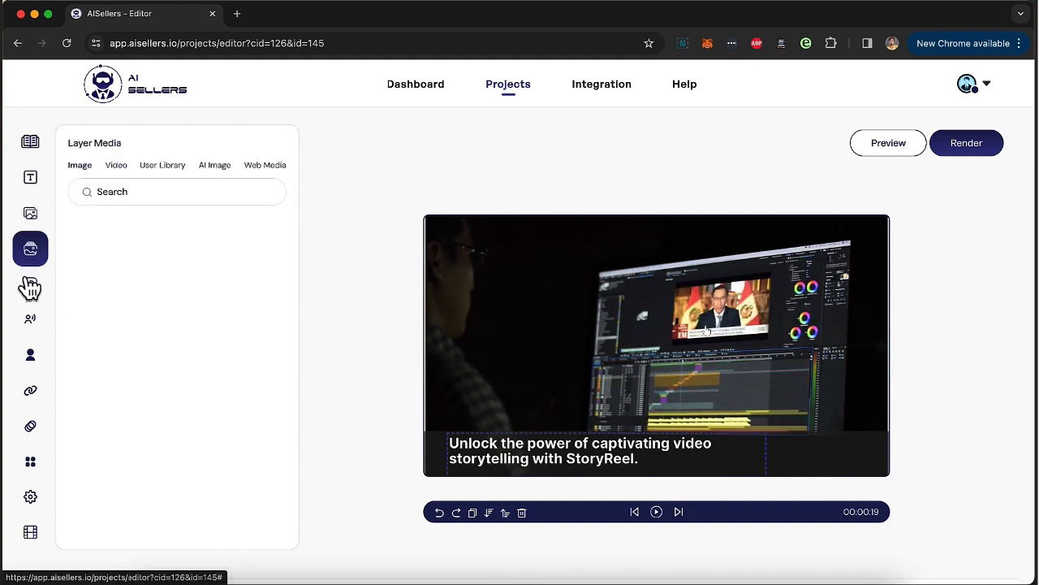
pyautogui.click(30, 284)
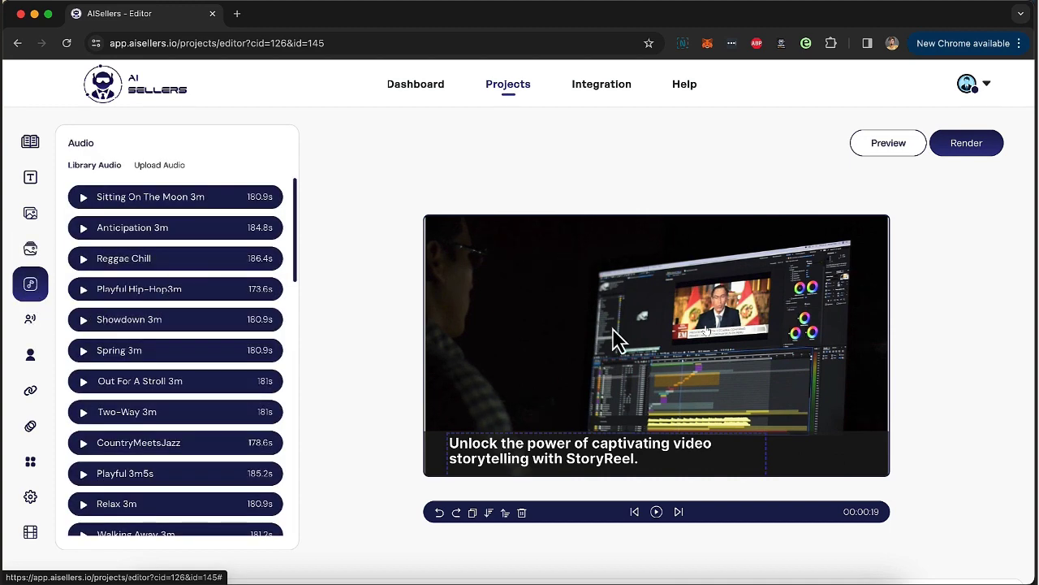
pyautogui.scroll(-3, 138, 301)
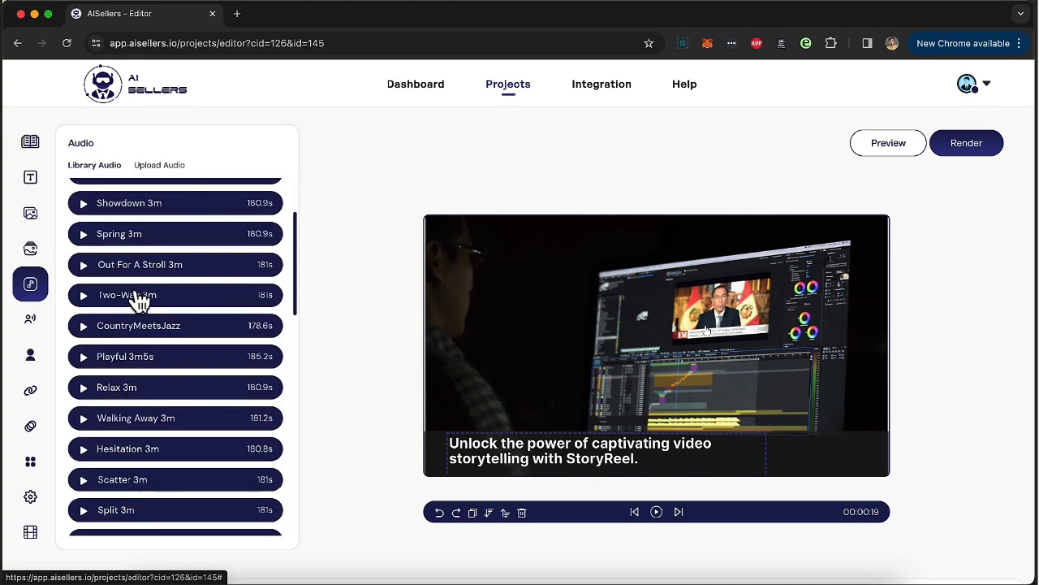
pyautogui.click(28, 321)
pyautogui.click(157, 224)
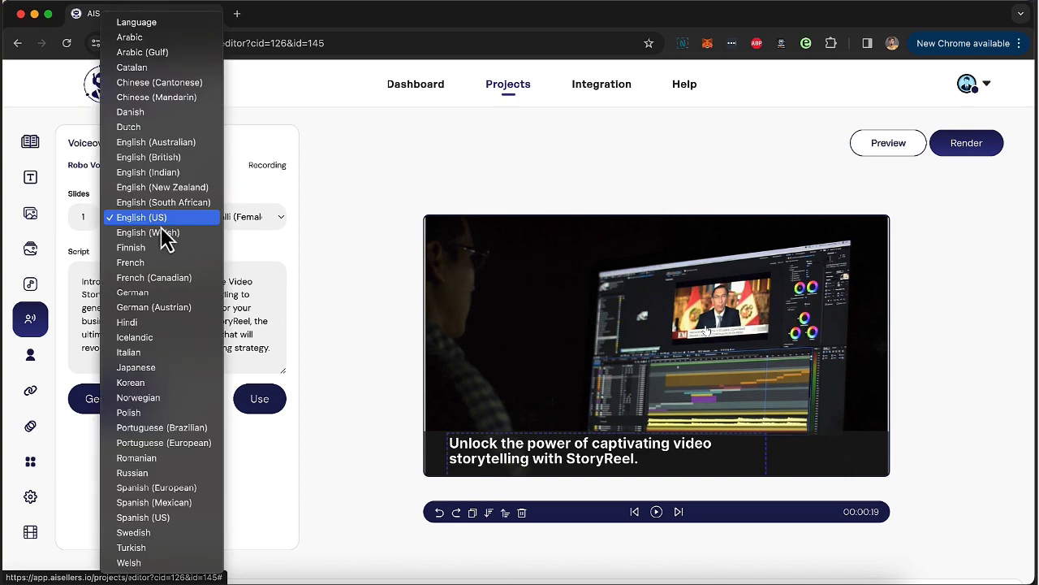
pyautogui.click(257, 229)
pyautogui.click(254, 217)
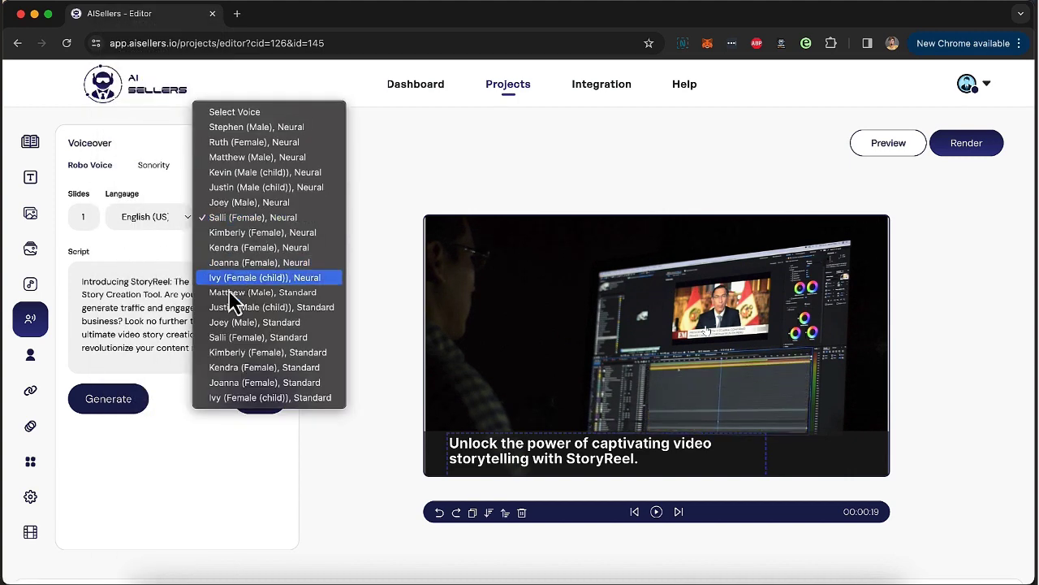
pyautogui.click(230, 438)
# Review the voice recording, upload and Sonority voiceover options, then enable Talking Head.
pyautogui.click(34, 363)
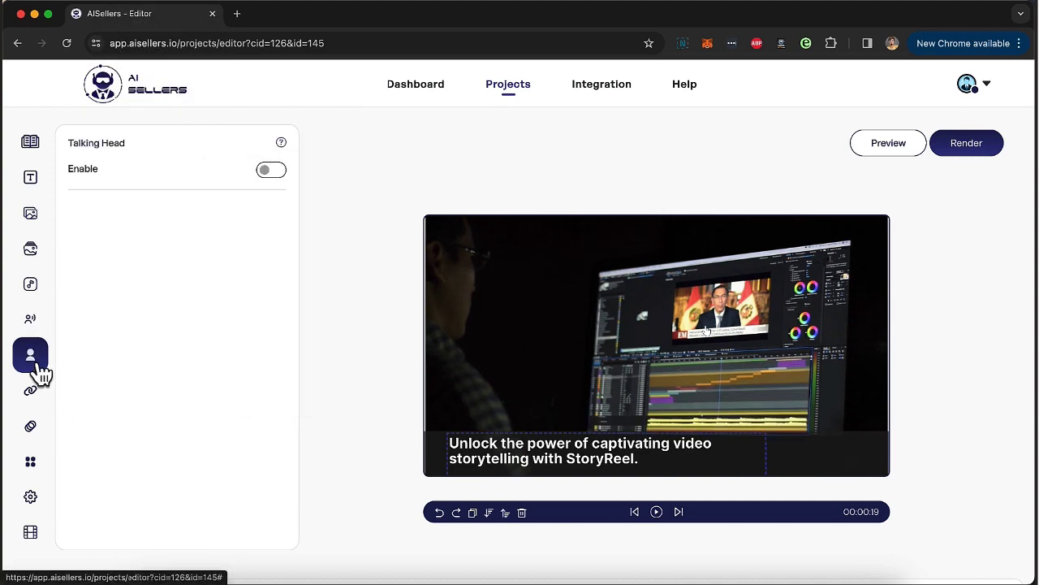
pyautogui.click(30, 315)
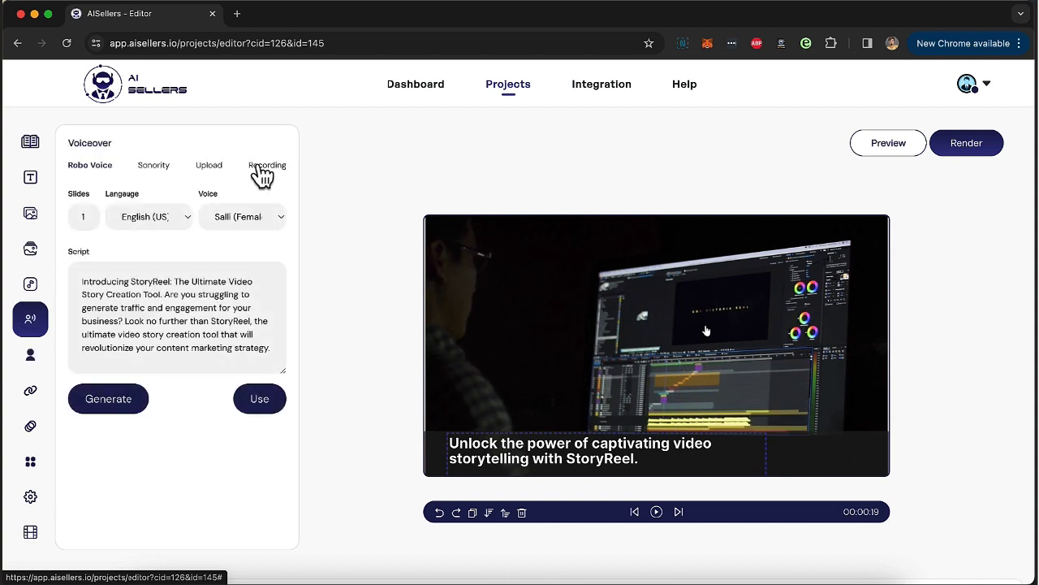
pyautogui.click(261, 167)
pyautogui.click(216, 172)
pyautogui.click(155, 174)
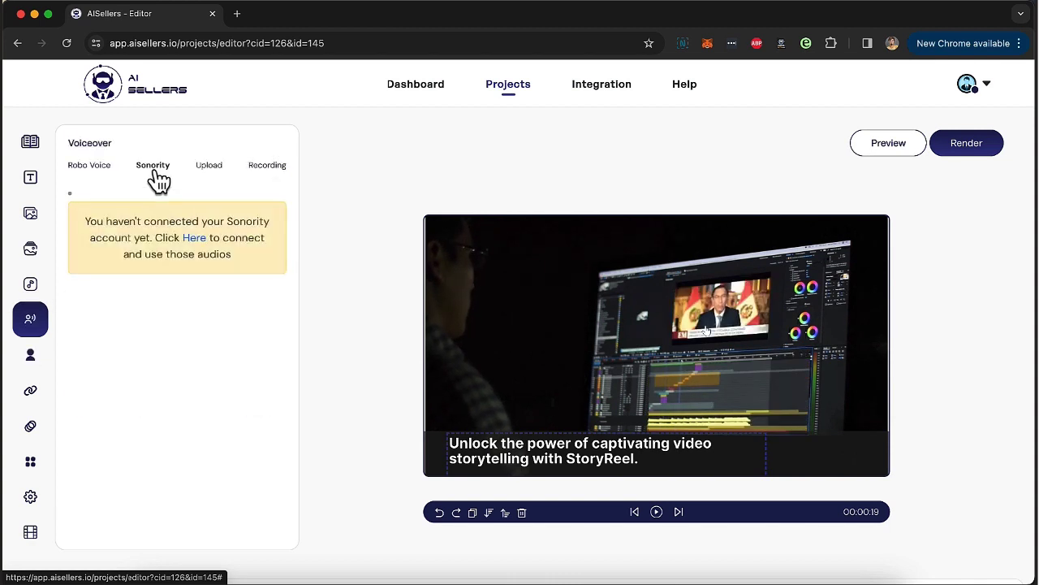
pyautogui.click(88, 167)
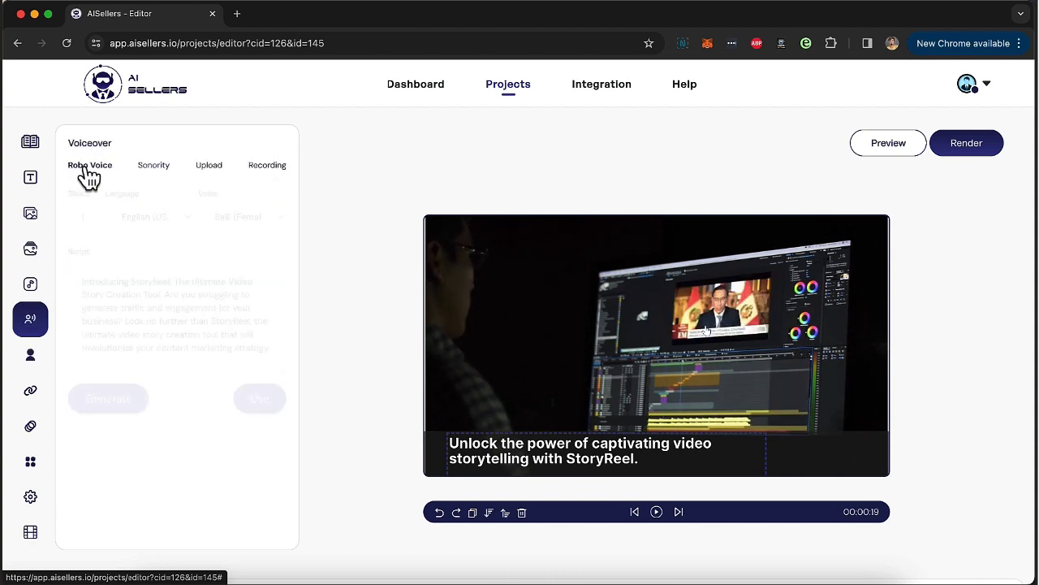
pyautogui.click(32, 358)
pyautogui.click(269, 172)
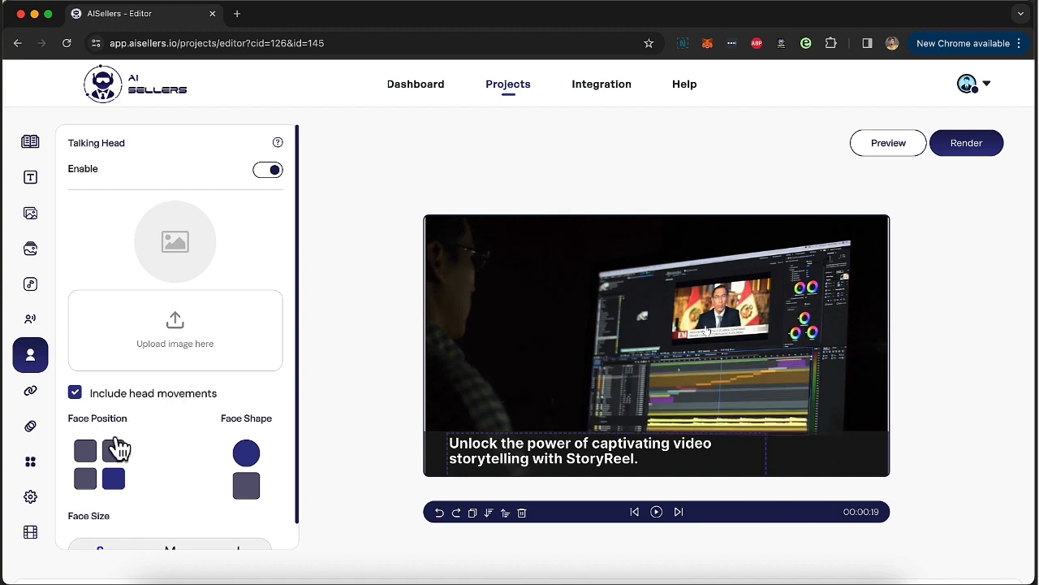
# Look through Transitions, Animation, Templates, Settings and Credits, then render the review video.
pyautogui.click(32, 395)
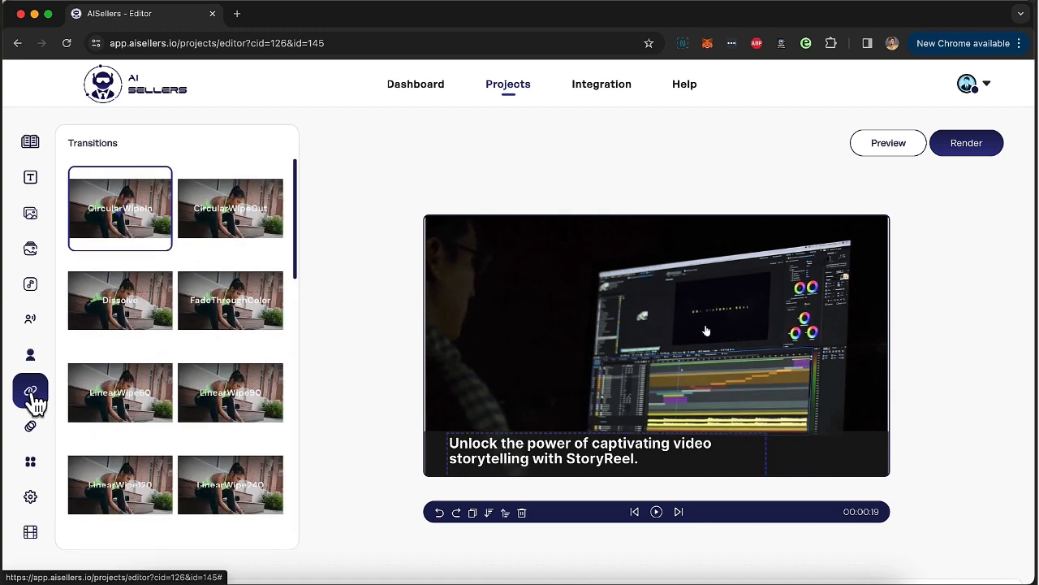
pyautogui.click(29, 436)
pyautogui.scroll(-2, 29, 439)
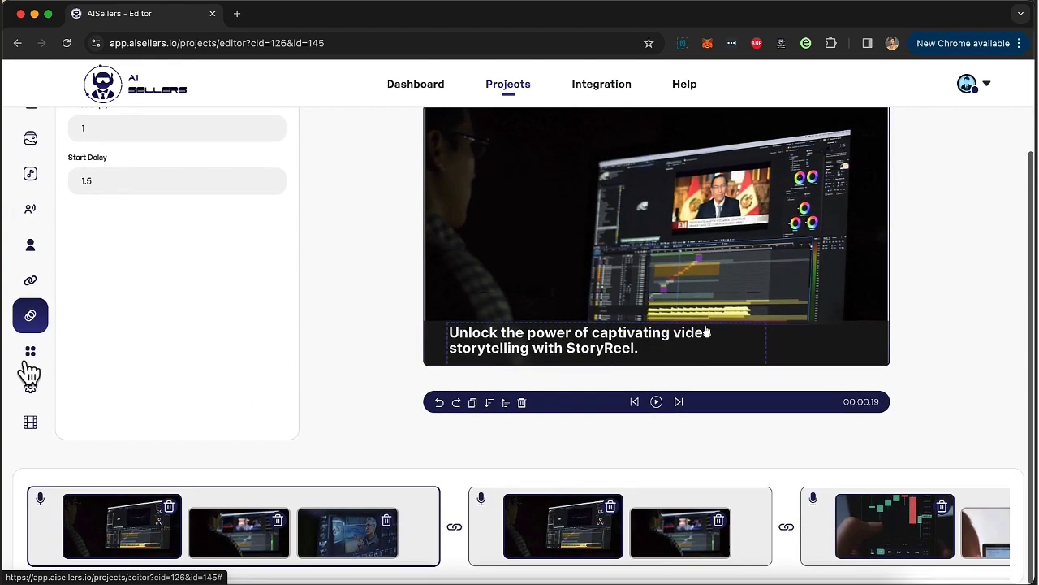
pyautogui.click(35, 362)
pyautogui.scroll(2, 31, 280)
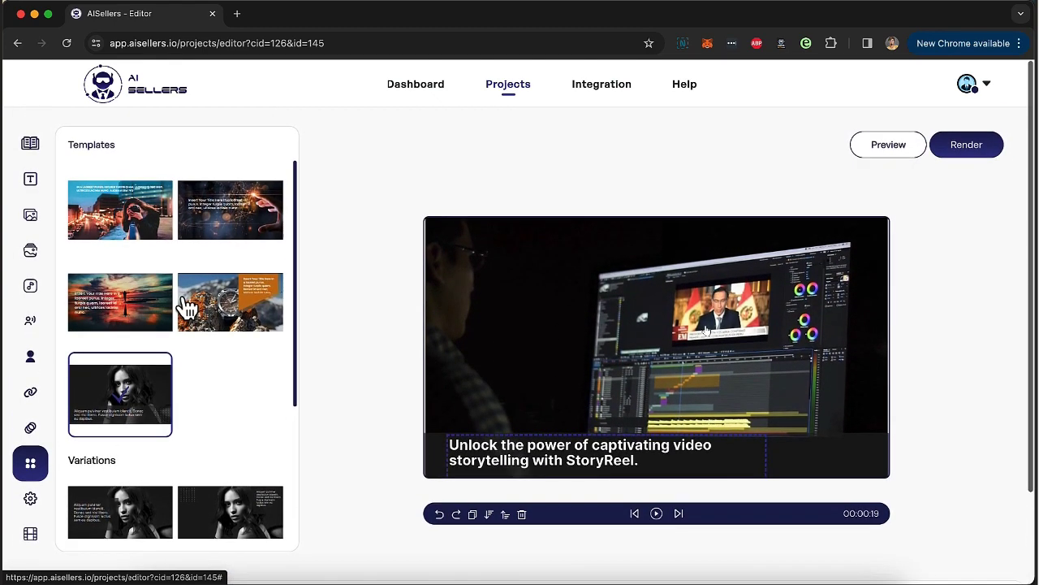
pyautogui.scroll(-4, 187, 304)
pyautogui.scroll(-2, 186, 306)
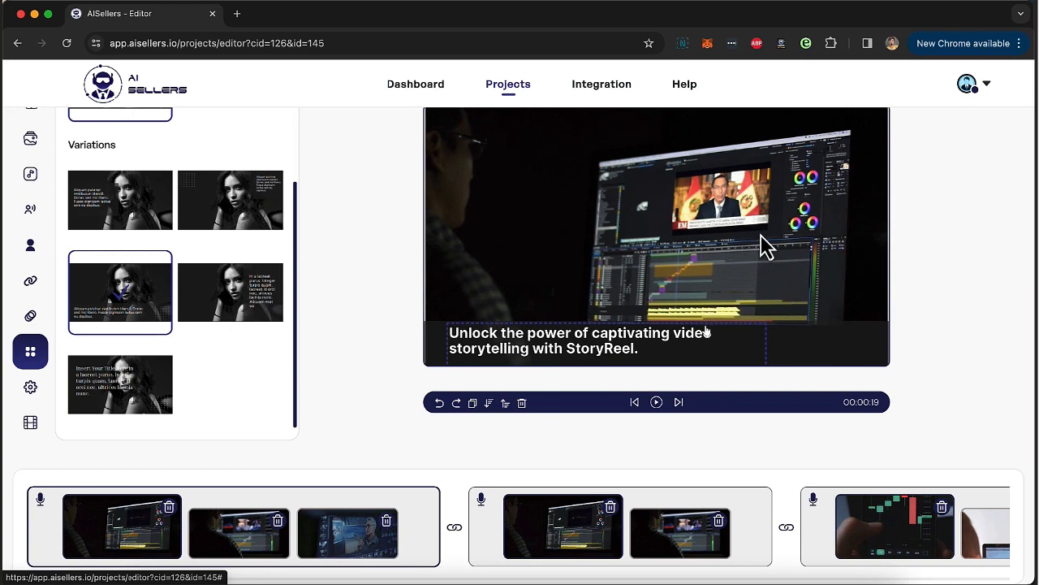
pyautogui.click(30, 387)
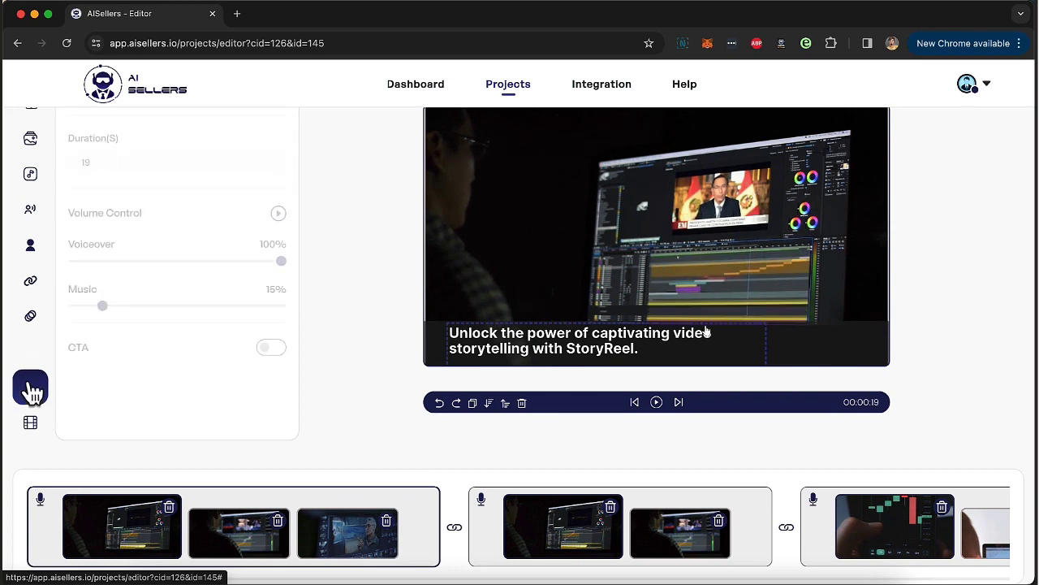
pyautogui.scroll(3, 274, 325)
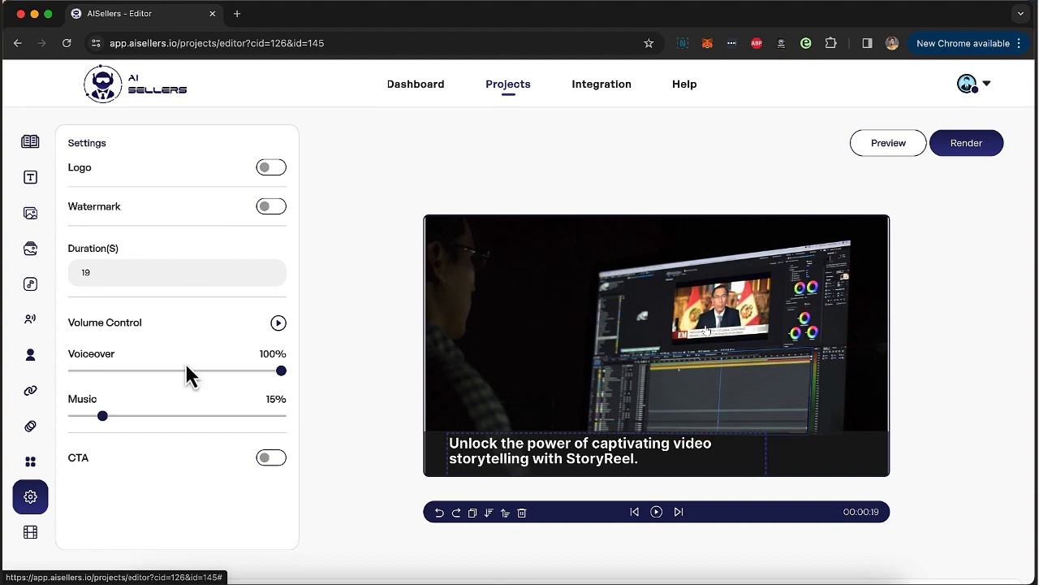
pyautogui.scroll(-1, 30, 492)
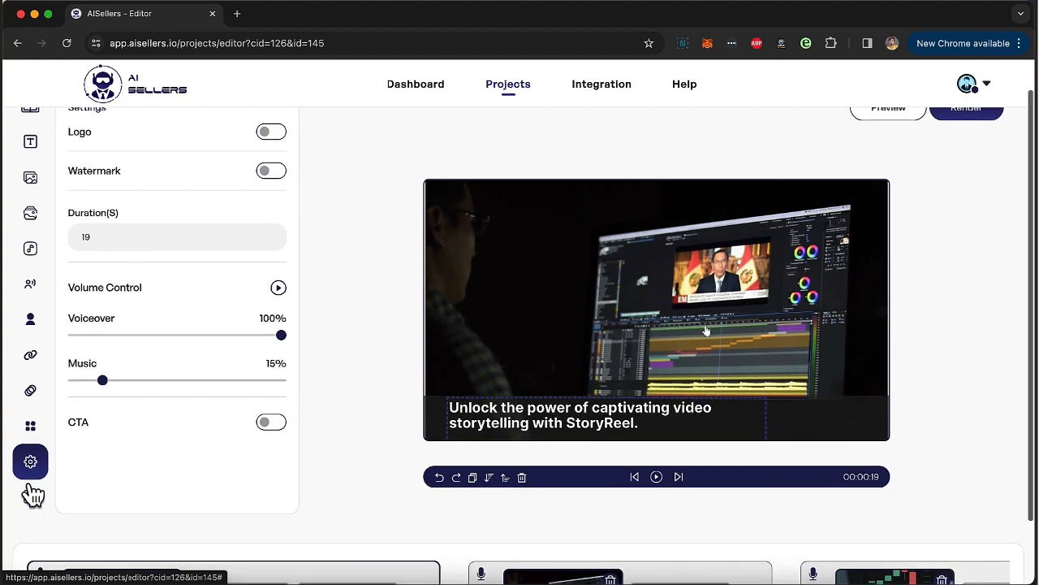
pyautogui.click(30, 497)
pyautogui.click(968, 146)
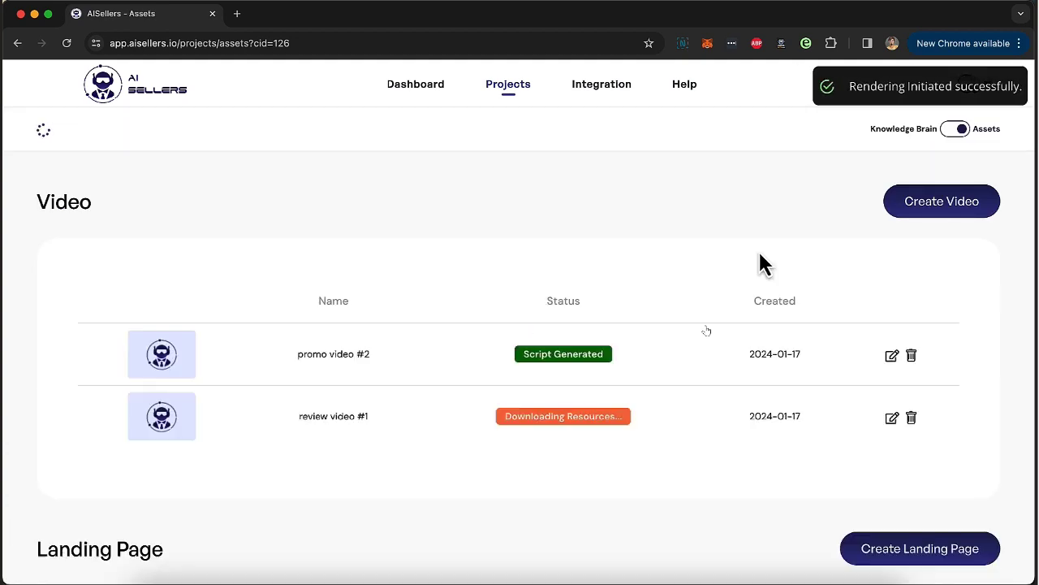
# Open the published 'marketing page #1' landing page in a new browser tab.
pyautogui.scroll(-5, 686, 357)
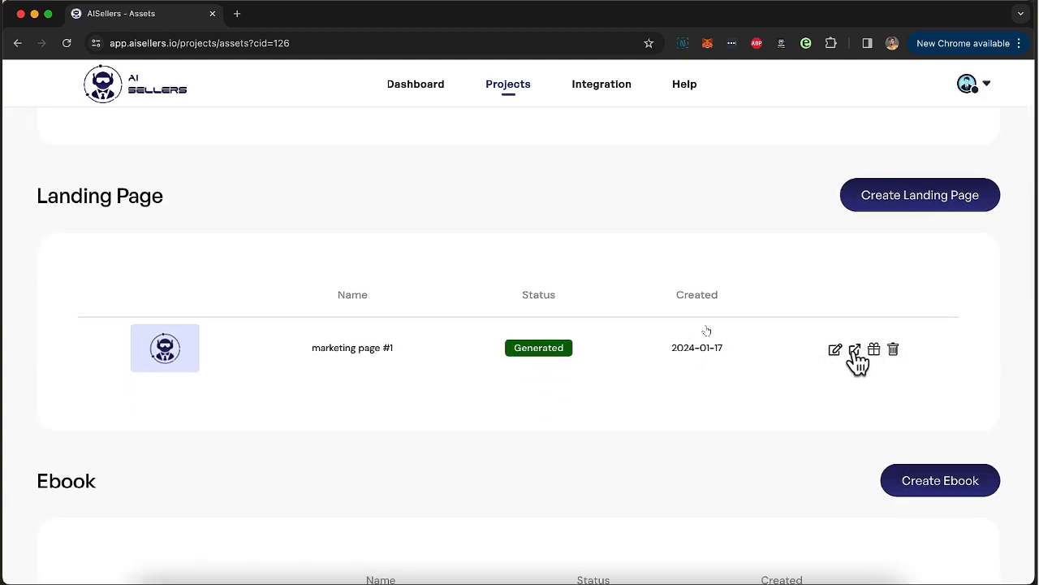
pyautogui.click(854, 350)
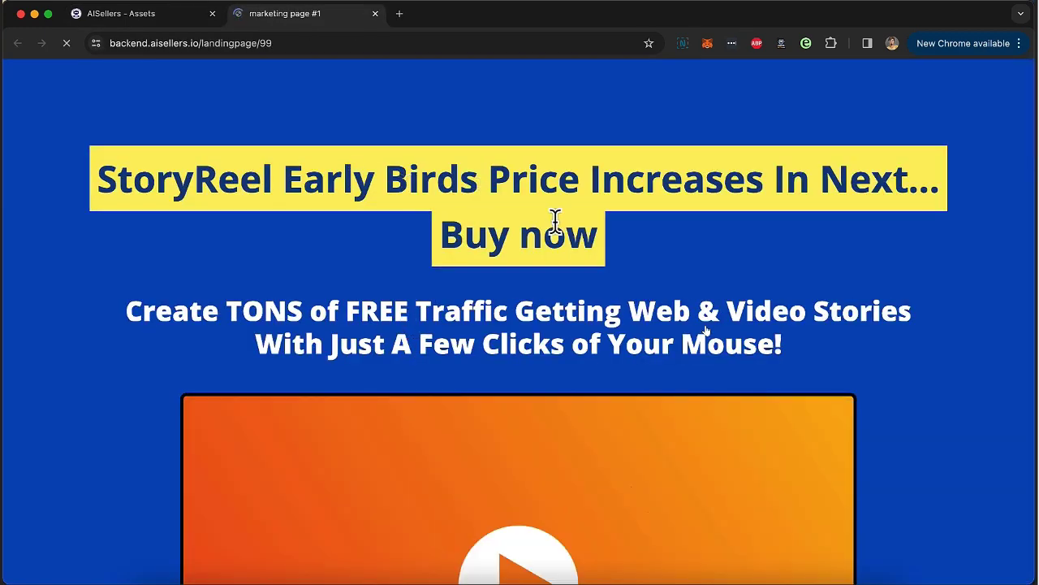
# Scroll marketing page #1 down to its share buttons and footer, then close it.
pyautogui.scroll(-10, 555, 220)
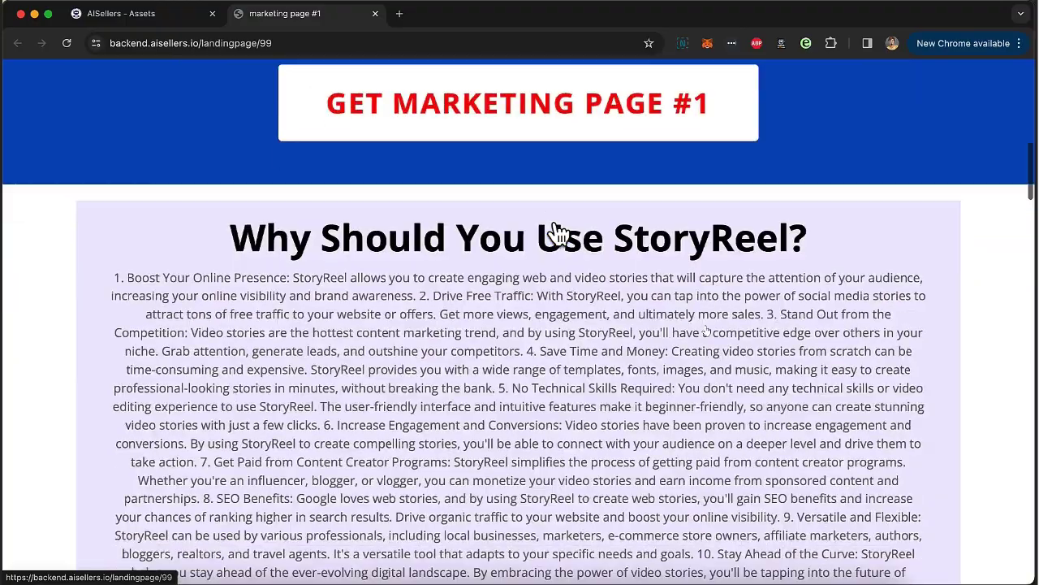
pyautogui.scroll(-8, 555, 233)
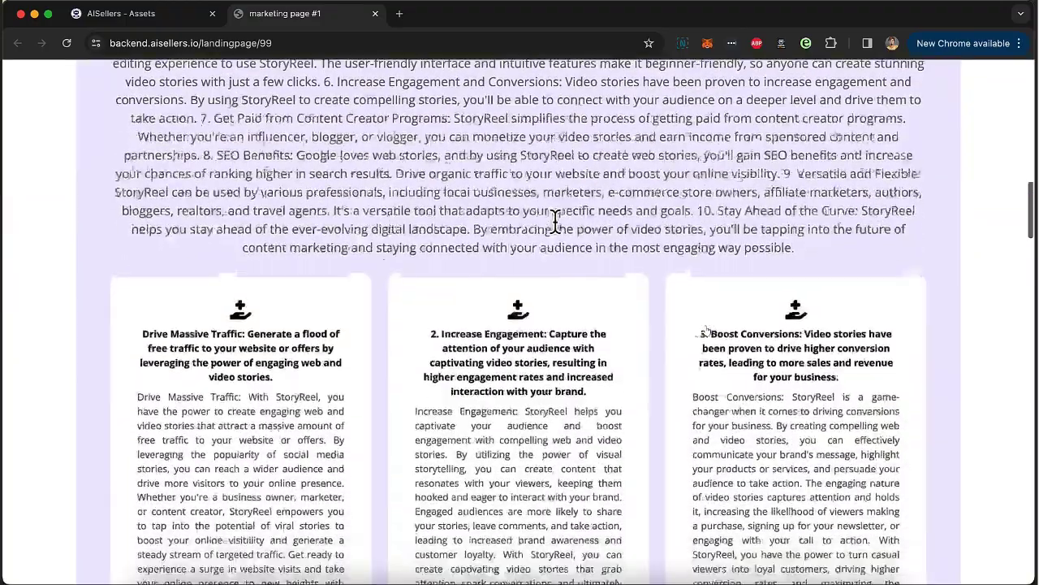
pyautogui.scroll(-15, 555, 220)
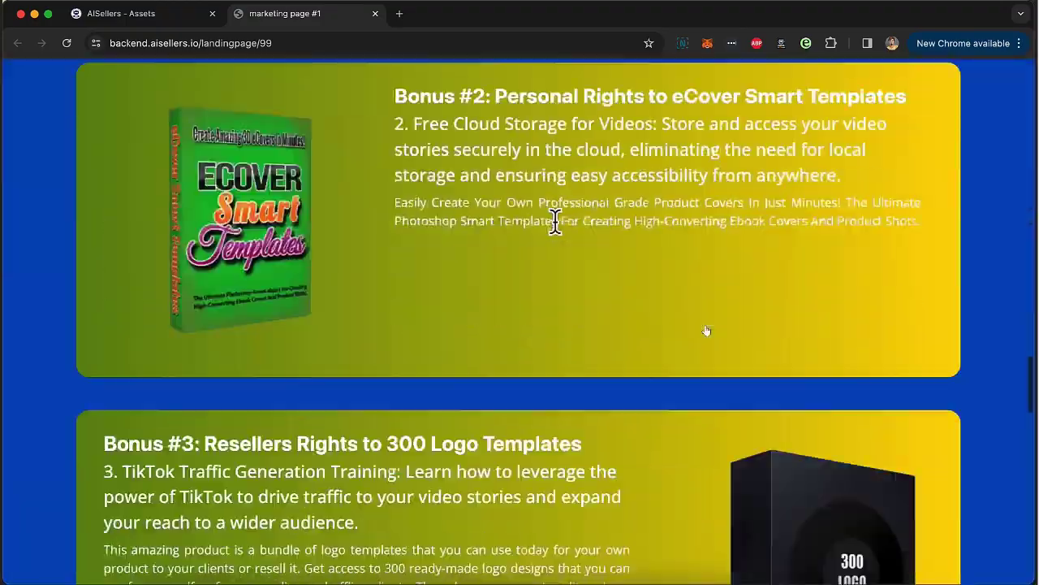
pyautogui.scroll(-20, 556, 221)
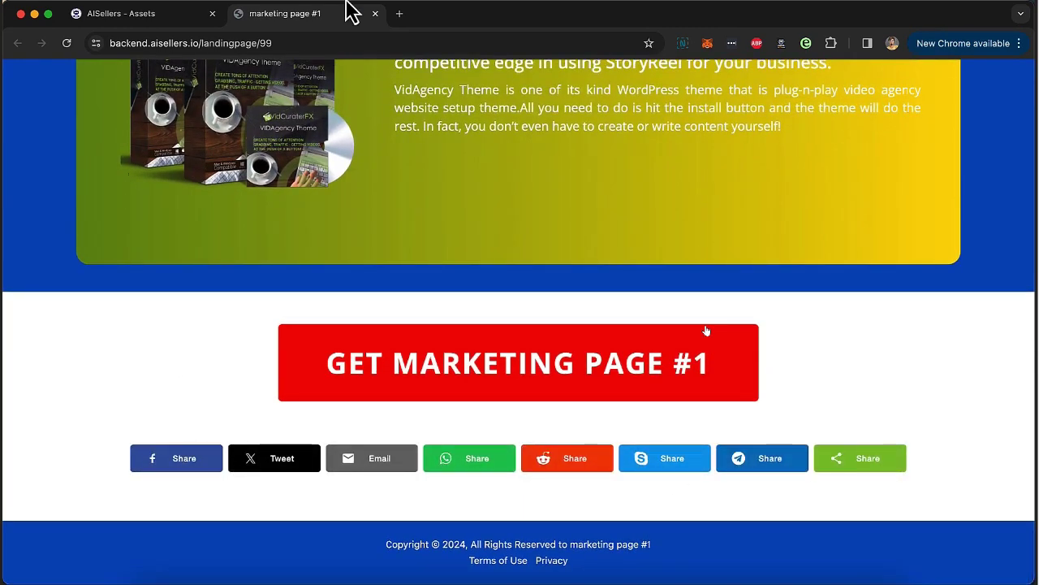
pyautogui.click(375, 14)
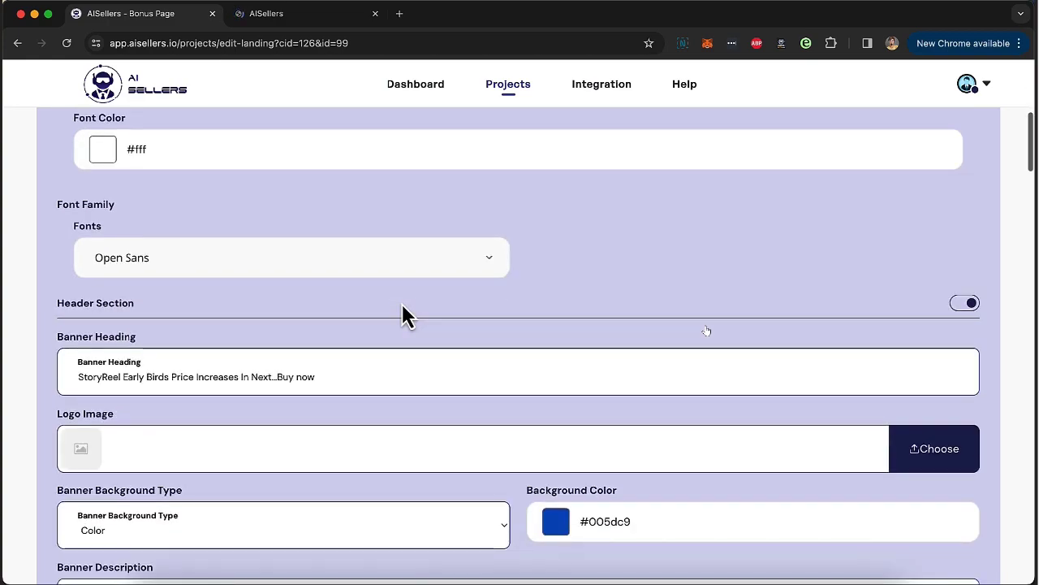
# Review the Edit Landing Page settings, then open marketing page #1 in Edit in WYSIWYG.
pyautogui.scroll(-3, 552, 311)
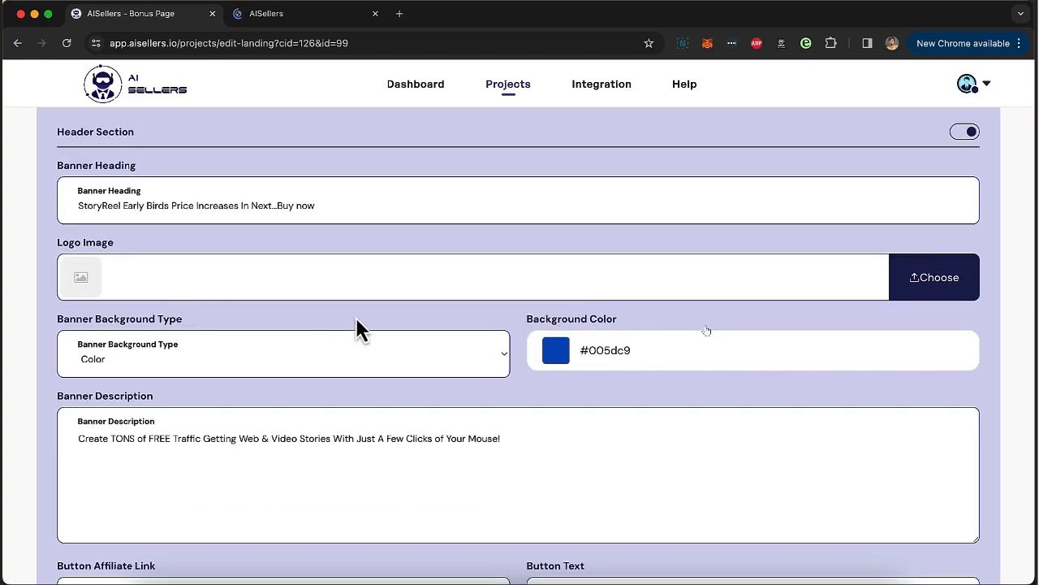
pyautogui.scroll(-15, 387, 355)
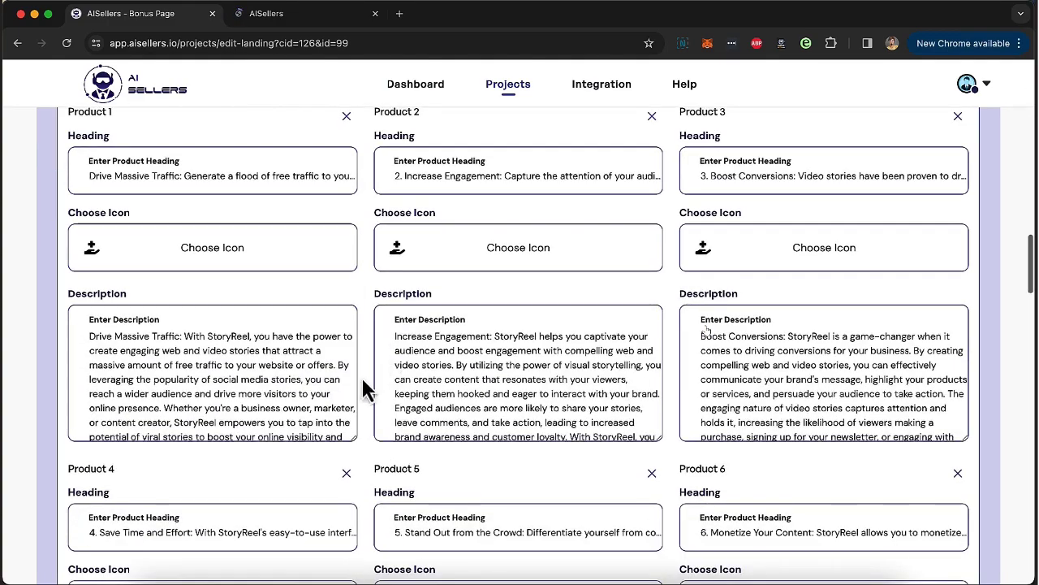
pyautogui.scroll(-10, 365, 388)
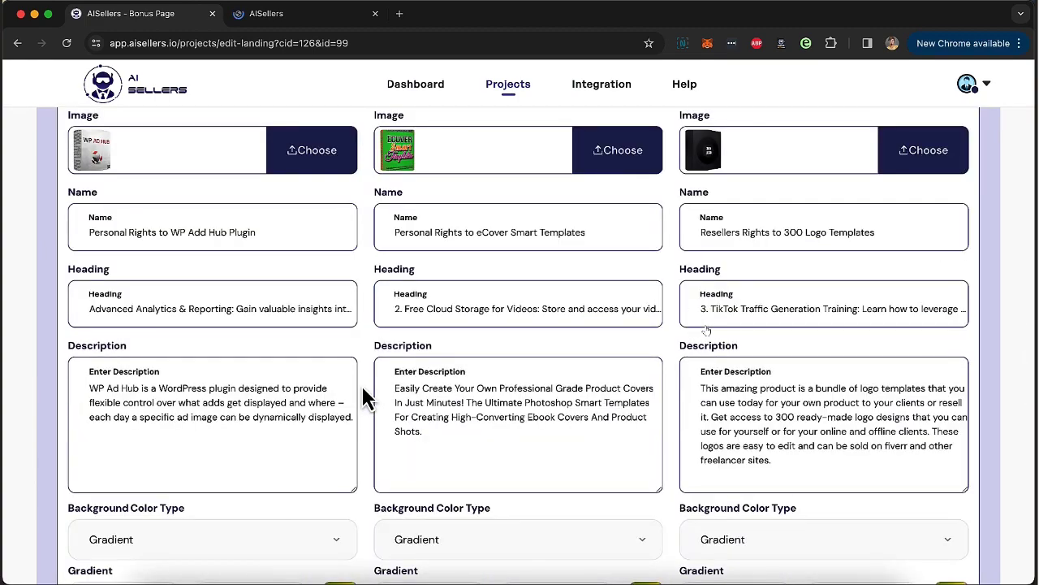
pyautogui.scroll(-15, 363, 398)
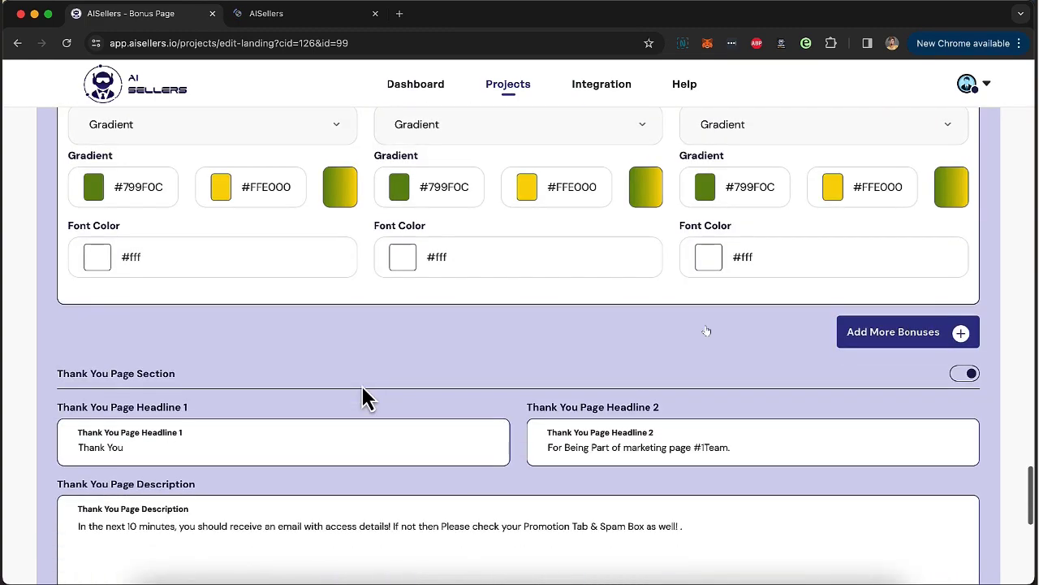
pyautogui.scroll(-5, 363, 398)
pyautogui.scroll(20, 363, 398)
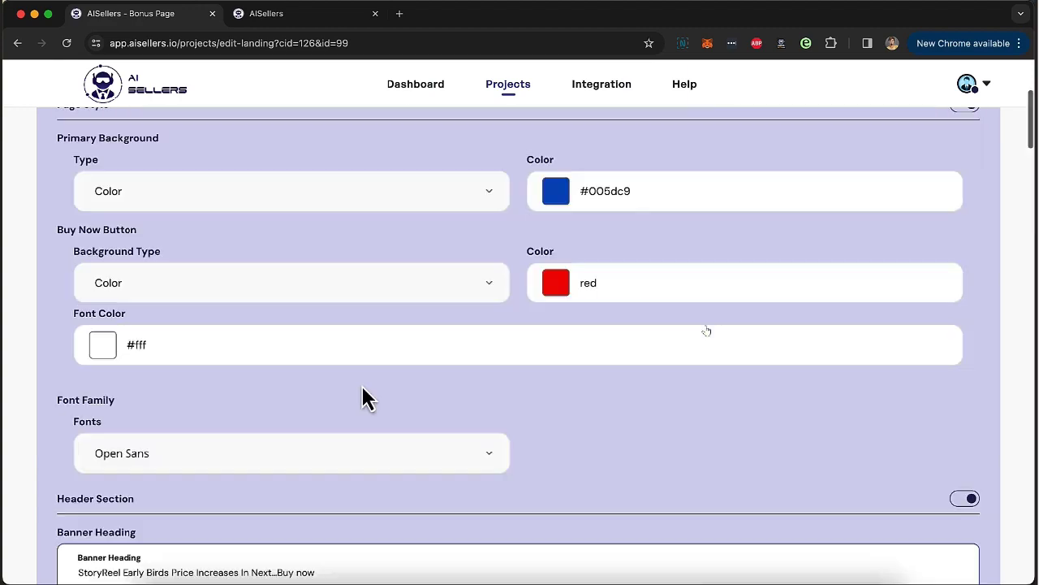
pyautogui.scroll(5, 363, 398)
pyautogui.click(305, 15)
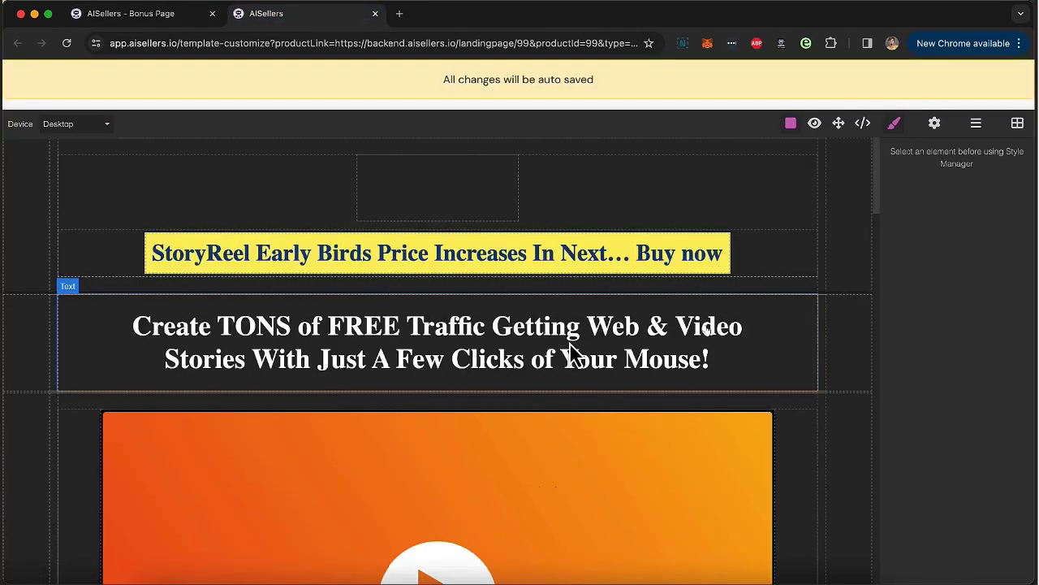
# Look over the StoryReel banner page in the editor, then close the editor tab.
pyautogui.scroll(-20, 570, 344)
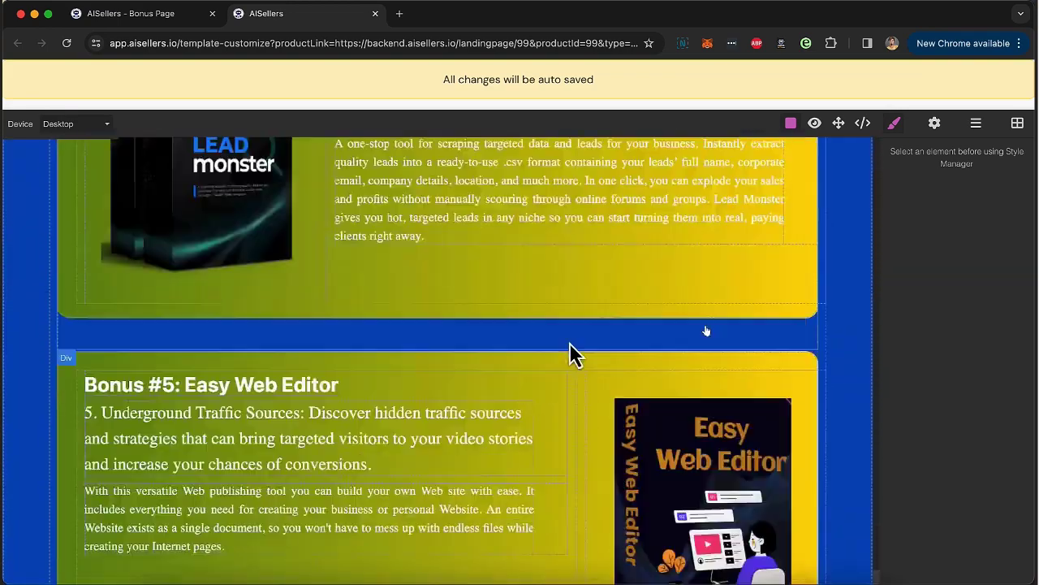
pyautogui.scroll(-10, 572, 355)
pyautogui.scroll(20, 572, 355)
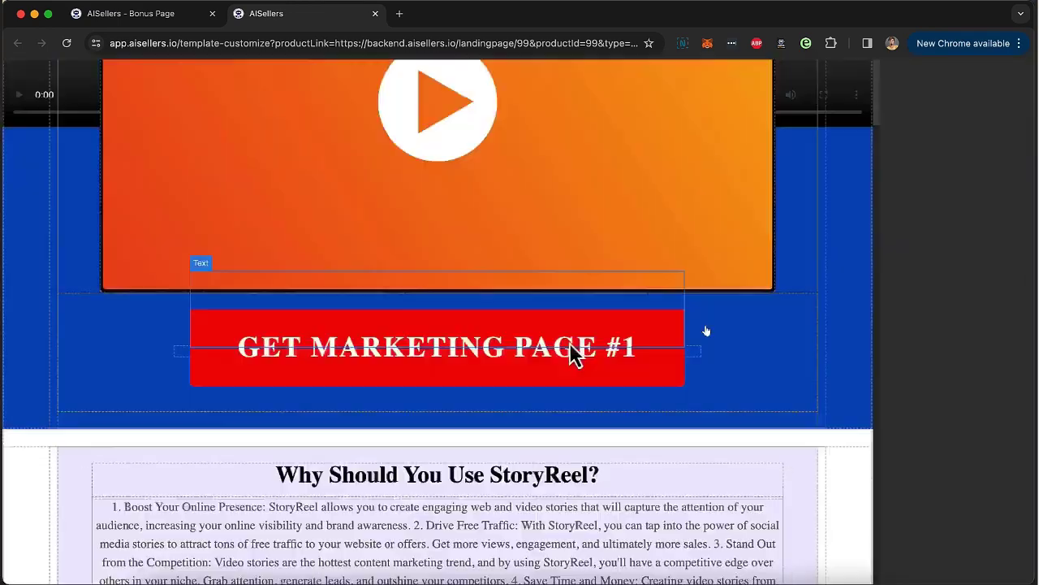
pyautogui.scroll(5, 569, 342)
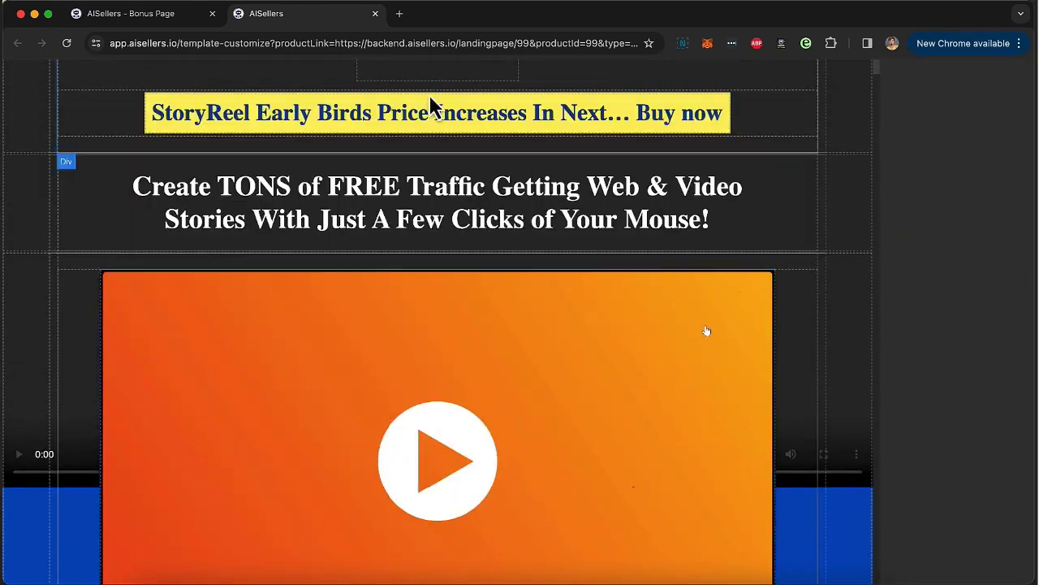
pyautogui.click(375, 14)
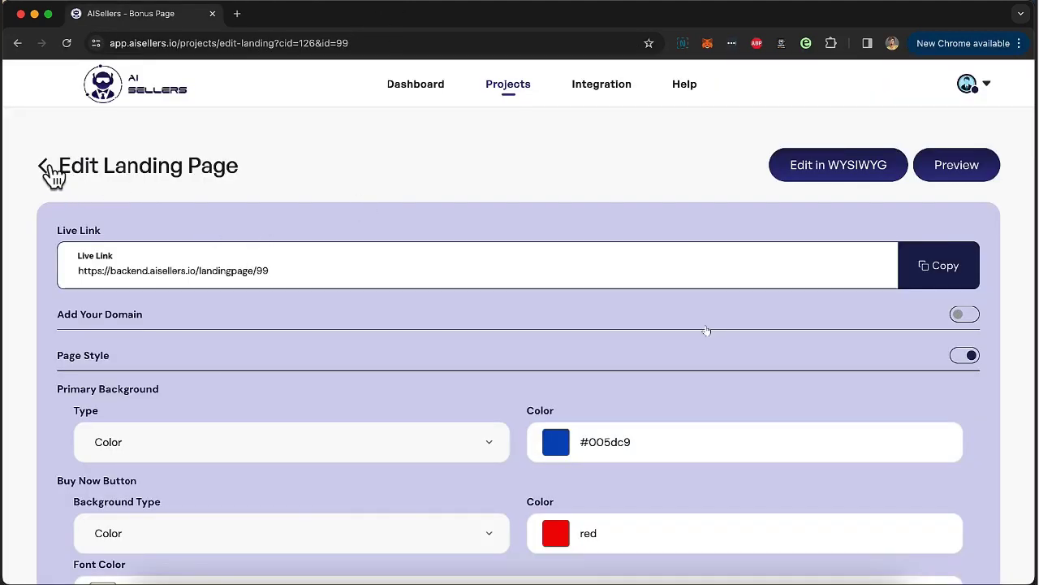
# Copy the landing page's live link and switch on the Add Your Domain toggle.
pyautogui.click(938, 278)
pyautogui.click(964, 316)
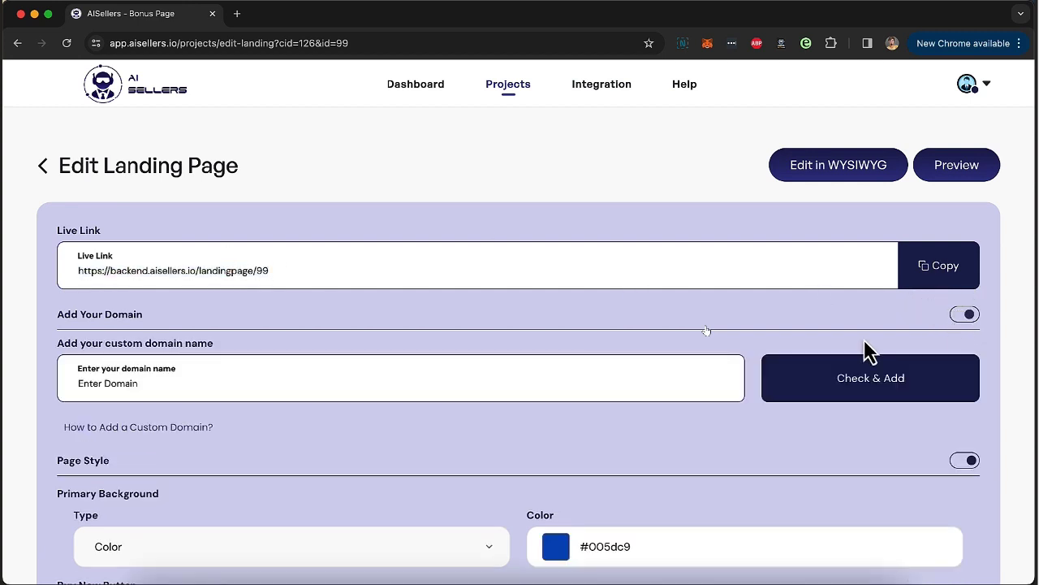
pyautogui.scroll(-3, 342, 370)
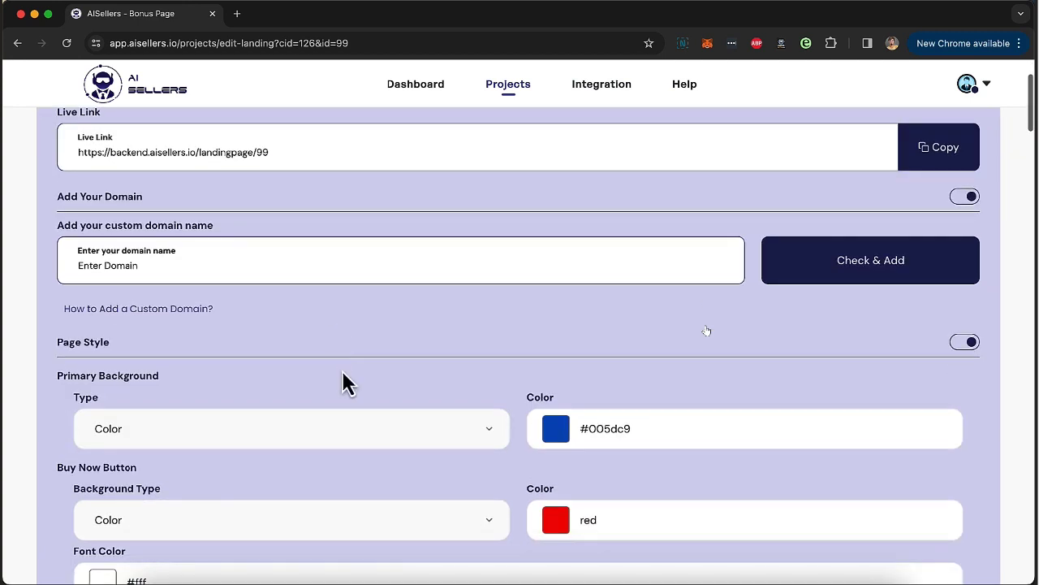
pyautogui.scroll(3, 125, 111)
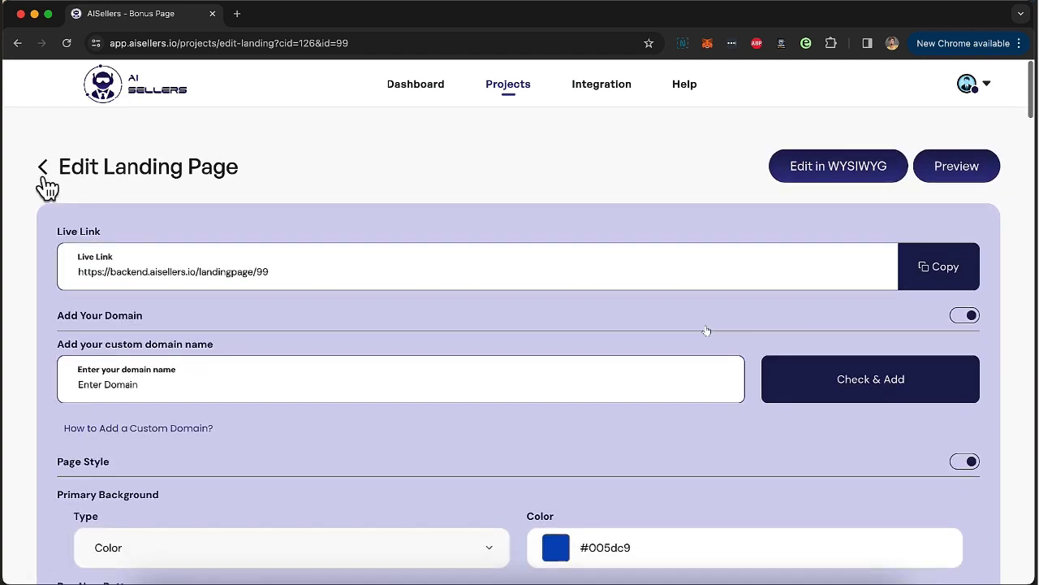
pyautogui.click(41, 172)
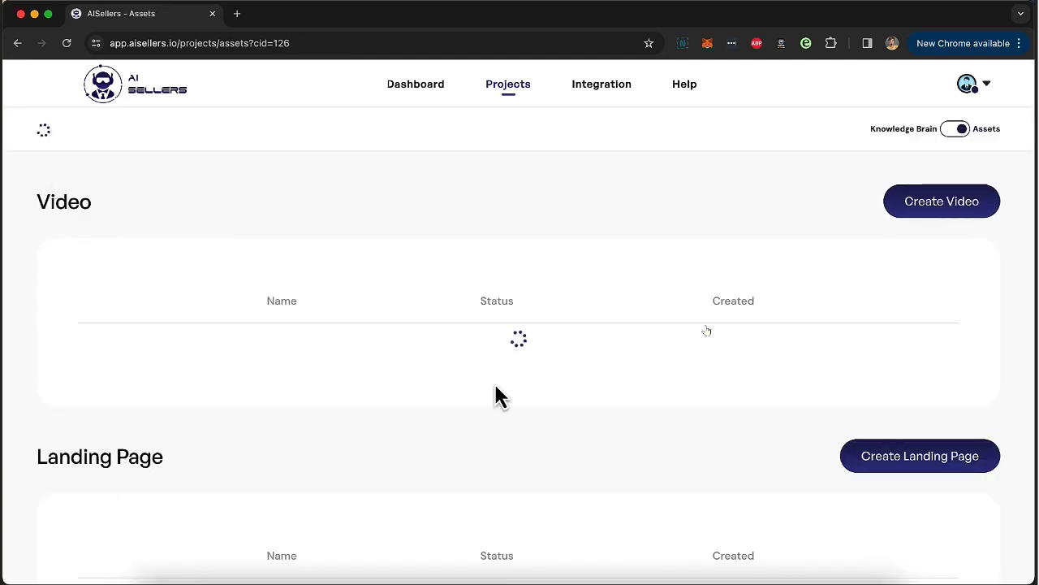
pyautogui.scroll(-5, 498, 430)
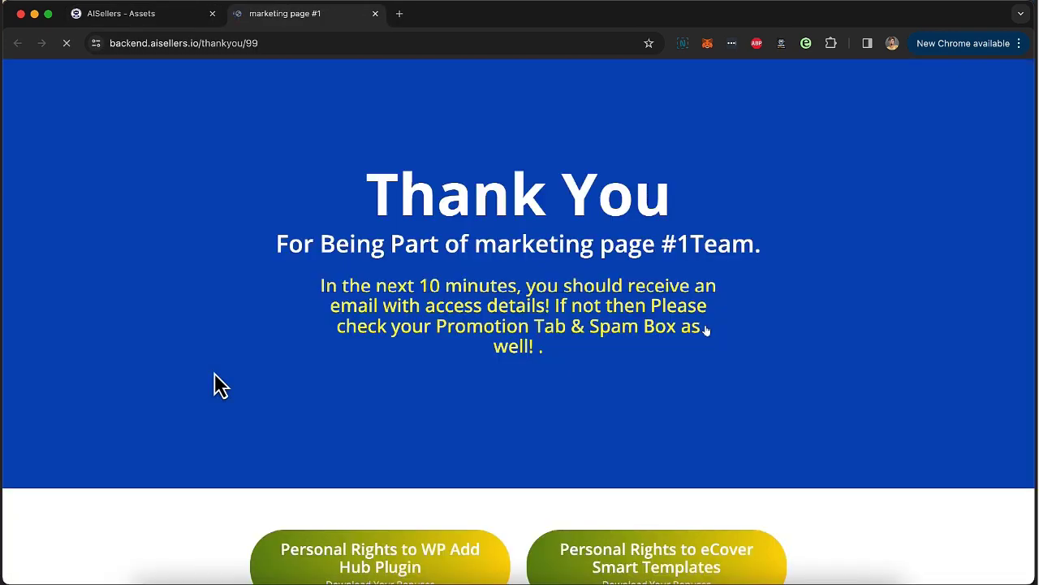
pyautogui.click(376, 15)
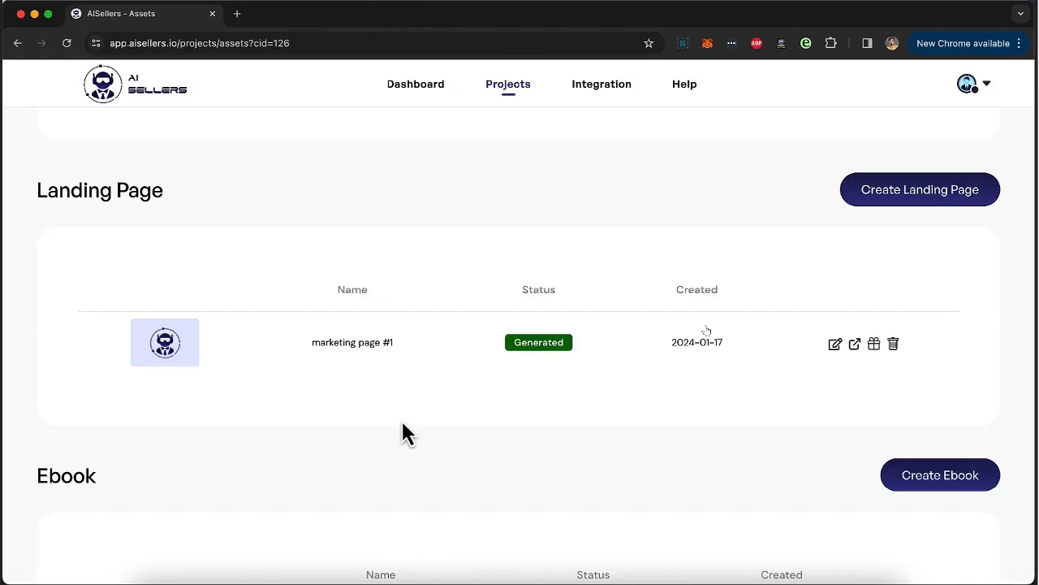
pyautogui.scroll(-3, 403, 423)
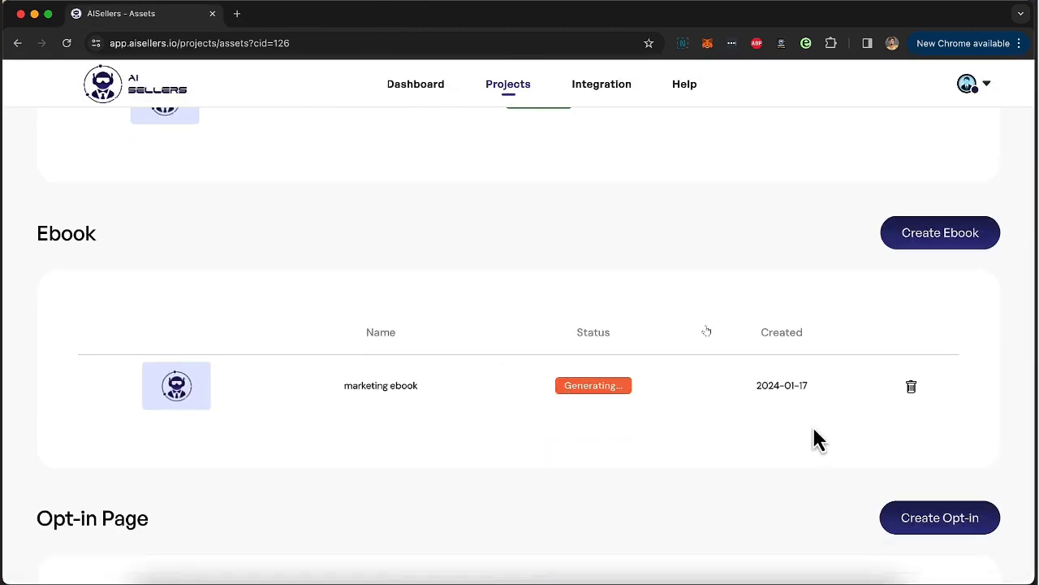
pyautogui.scroll(-5, 816, 433)
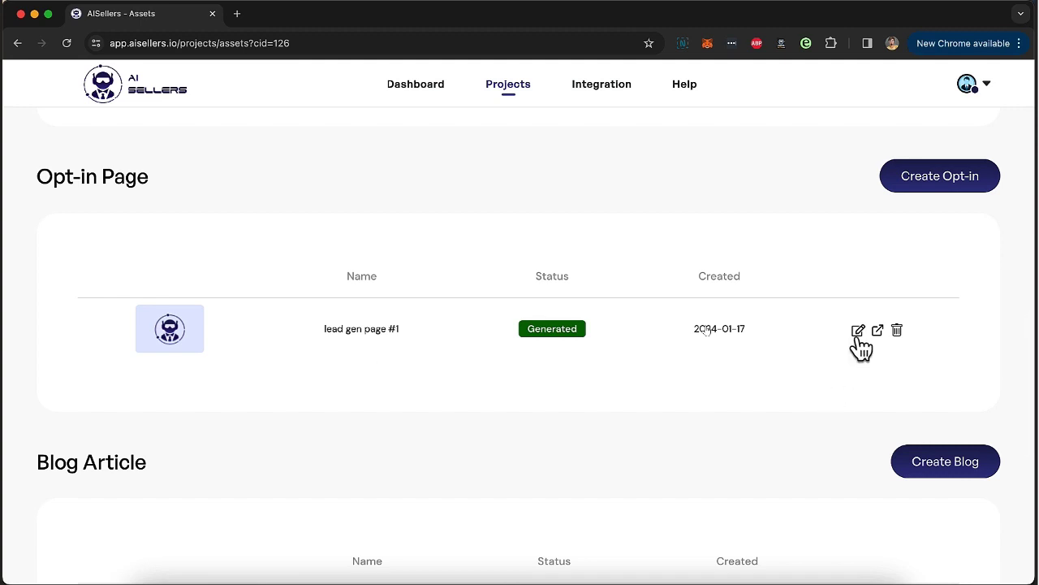
# Open lead gen page #1 for editing and look over its Update Opt-in Page form.
pyautogui.click(857, 334)
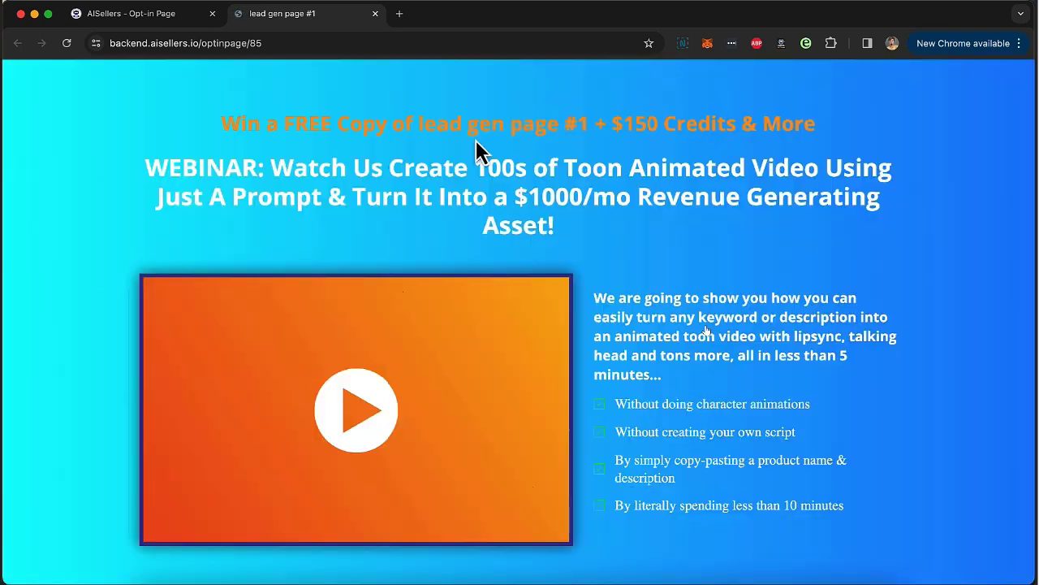
pyautogui.scroll(-5, 329, 251)
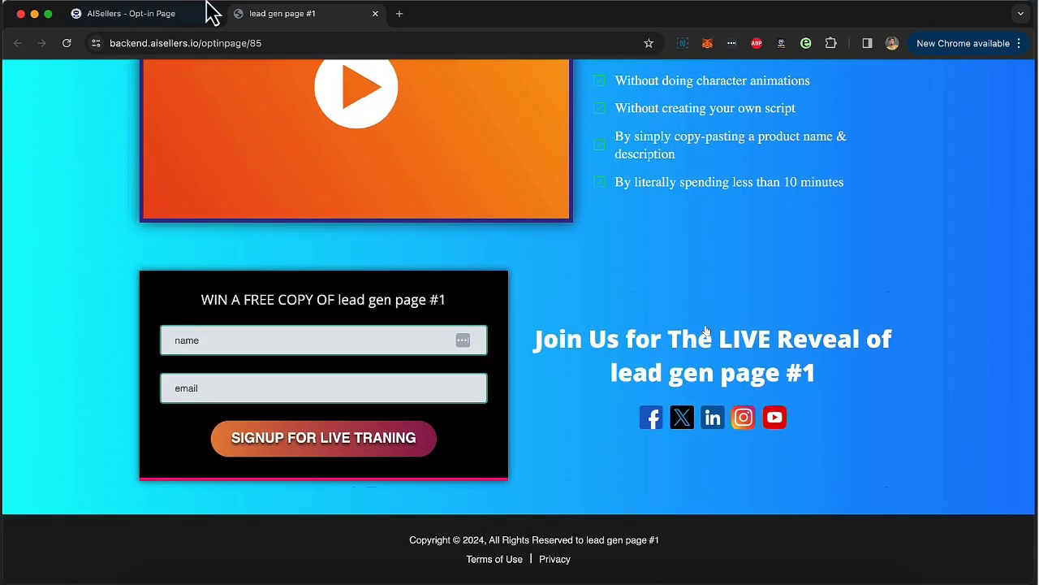
pyautogui.click(189, 14)
pyautogui.scroll(-20, 455, 318)
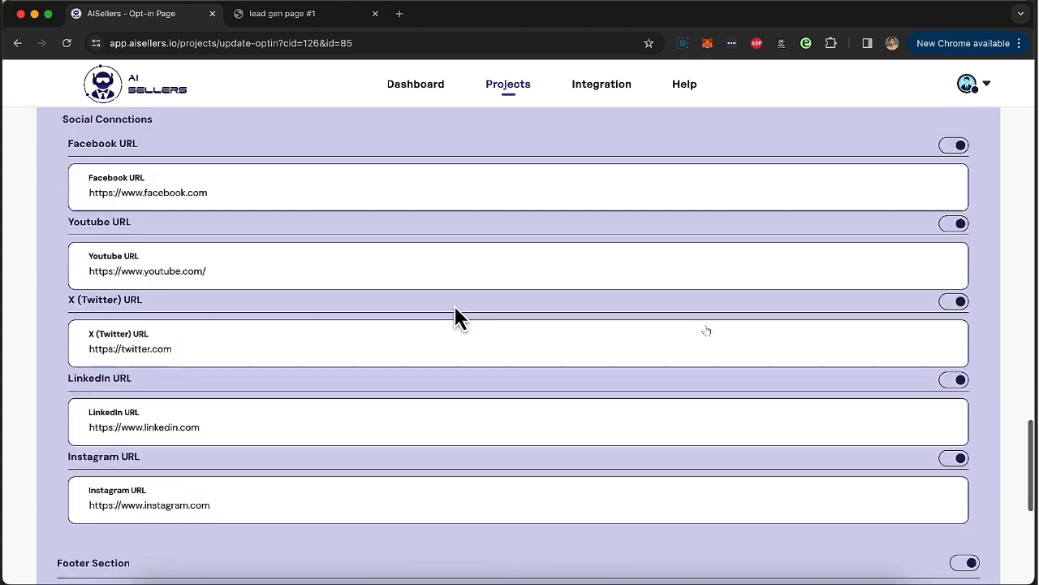
pyautogui.scroll(20, 455, 308)
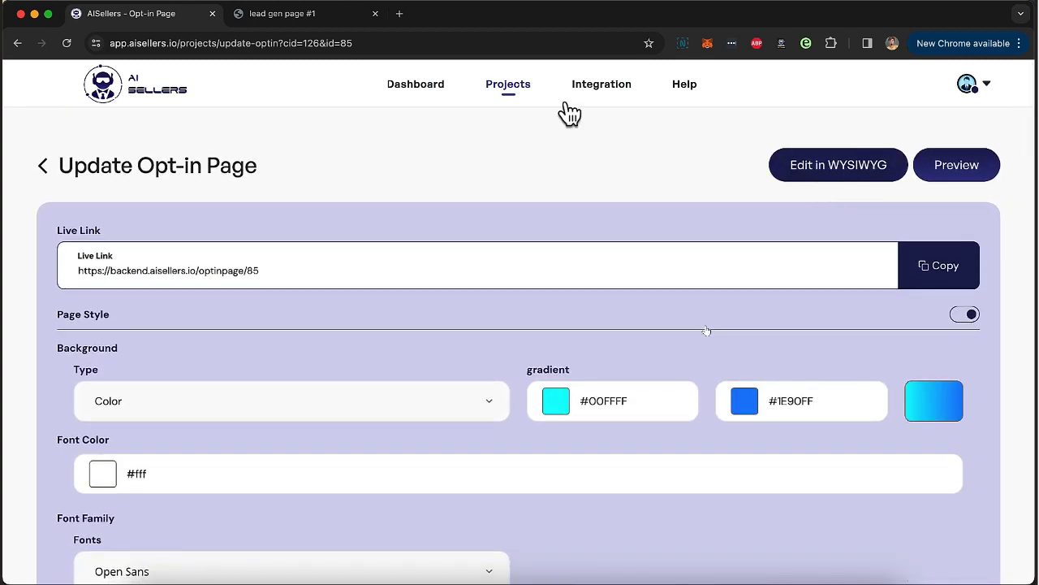
# Return to the storyreel Assets list and find 'blog post #1' under Blog Article.
pyautogui.click(43, 167)
pyautogui.scroll(-5, 297, 412)
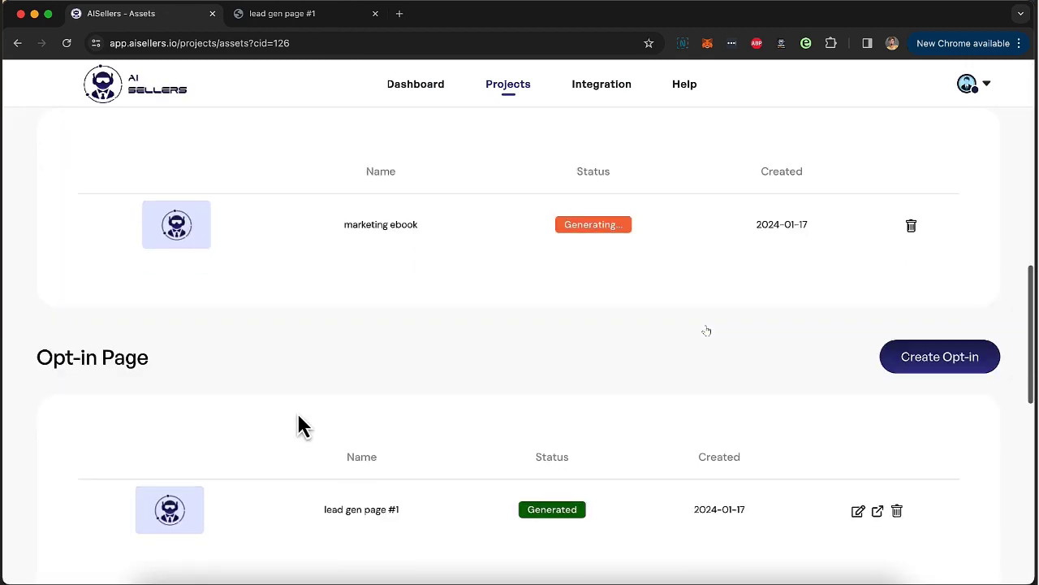
pyautogui.scroll(3, 300, 229)
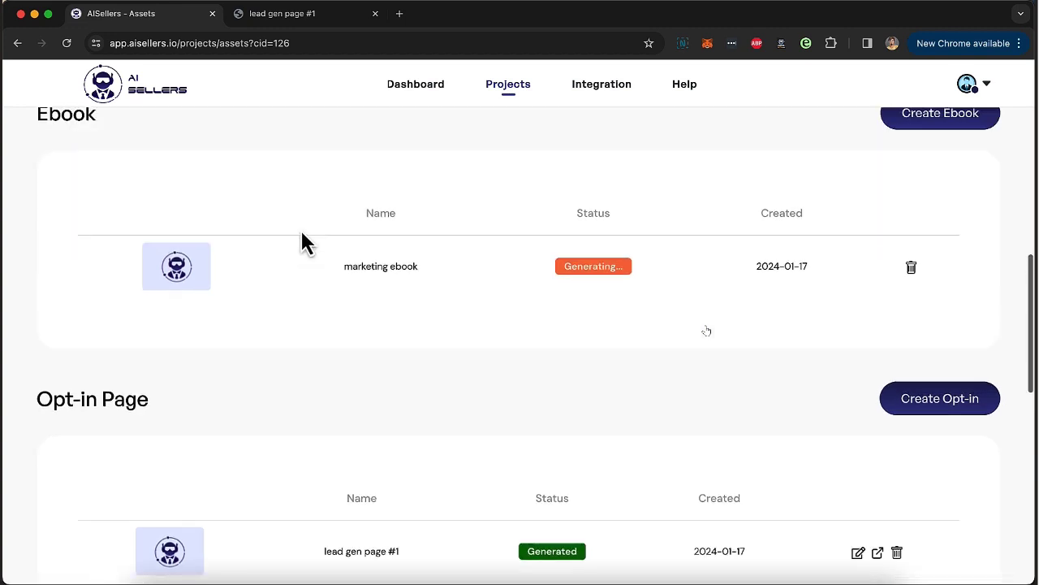
pyautogui.scroll(-8, 228, 431)
pyautogui.scroll(2, 230, 443)
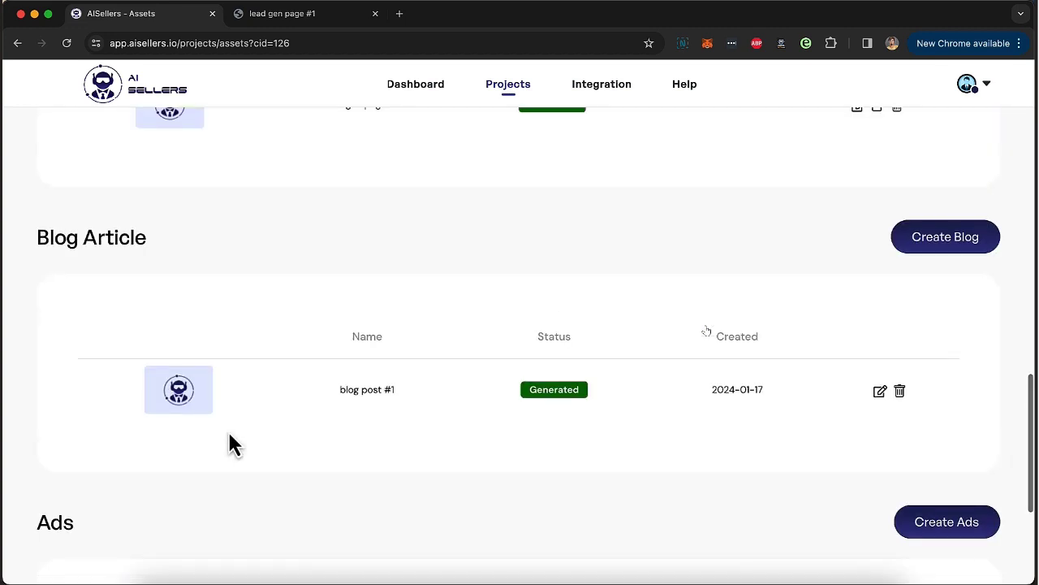
pyautogui.scroll(-1, 584, 332)
pyautogui.click(881, 347)
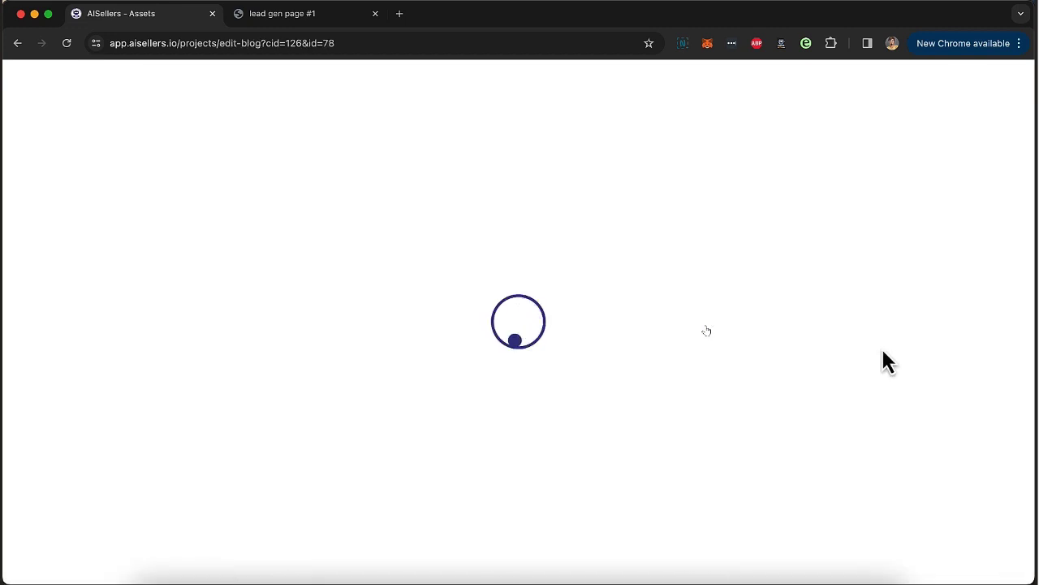
pyautogui.scroll(-1, 495, 434)
pyautogui.scroll(-1, 455, 398)
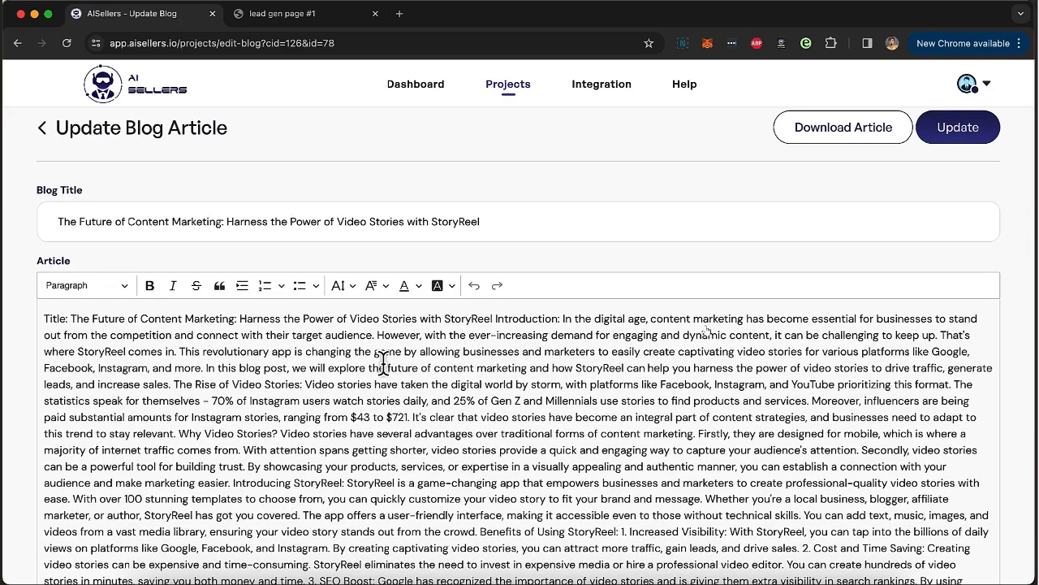
pyautogui.scroll(-10, 542, 428)
pyautogui.scroll(10, 547, 443)
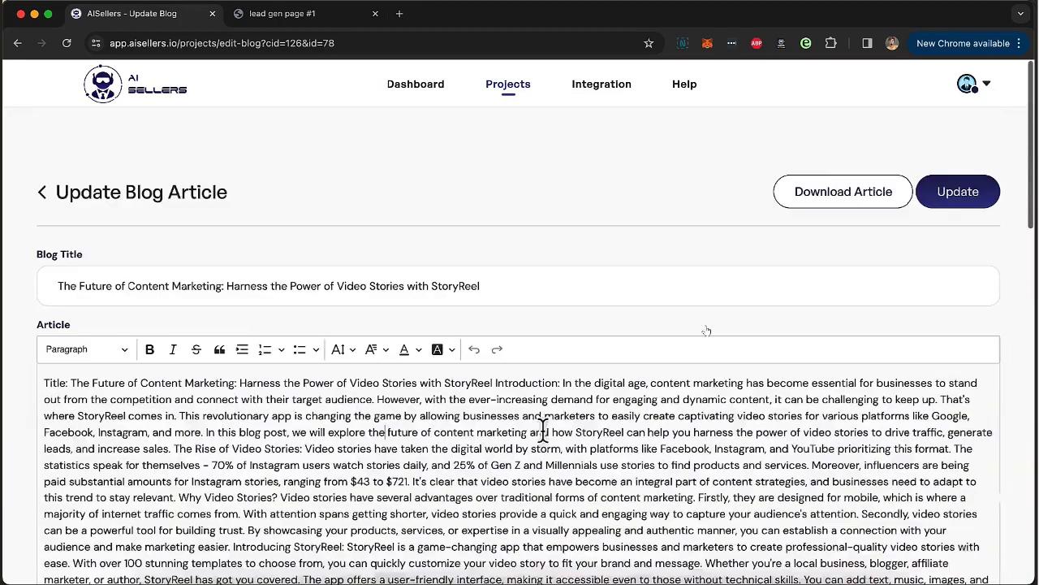
pyautogui.scroll(-1, 541, 431)
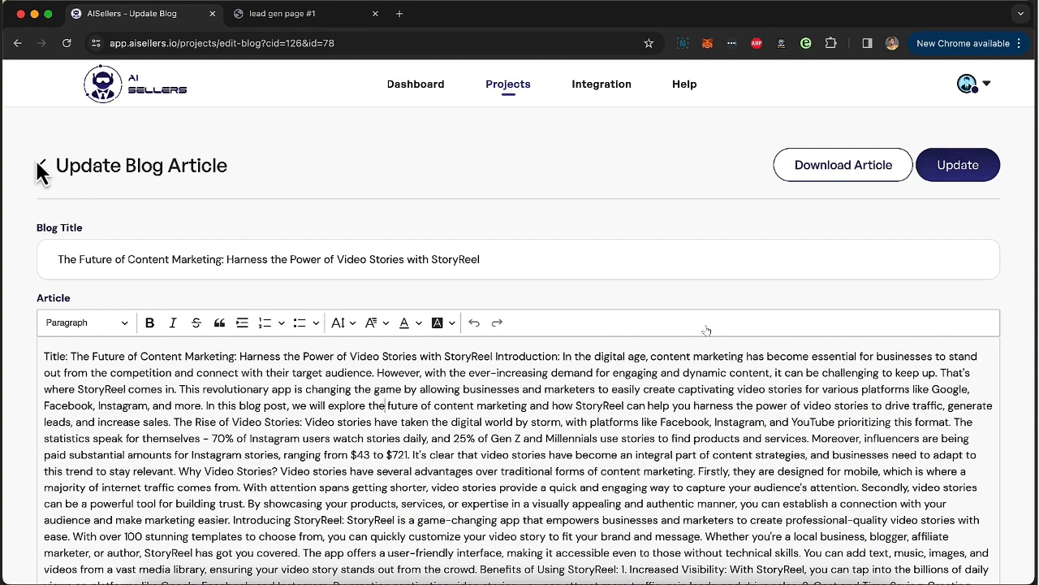
pyautogui.click(41, 167)
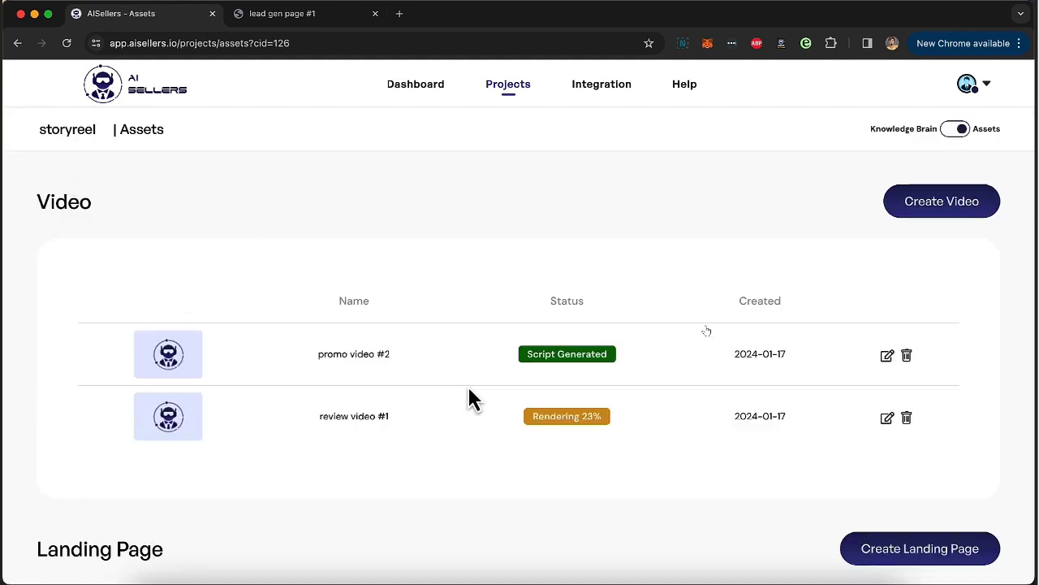
pyautogui.scroll(-10, 468, 388)
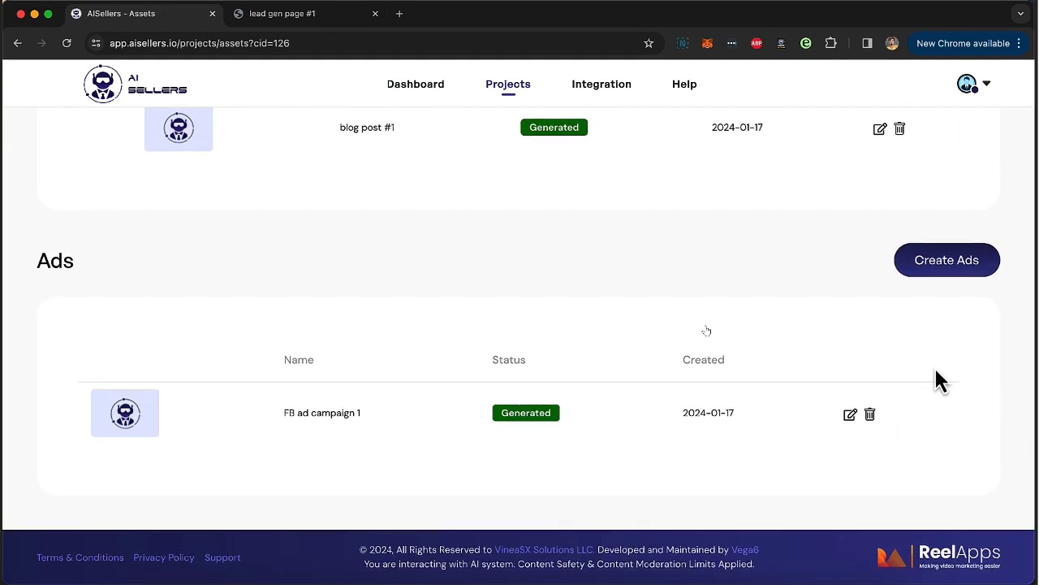
pyautogui.scroll(4, 936, 374)
pyautogui.scroll(-4, 935, 374)
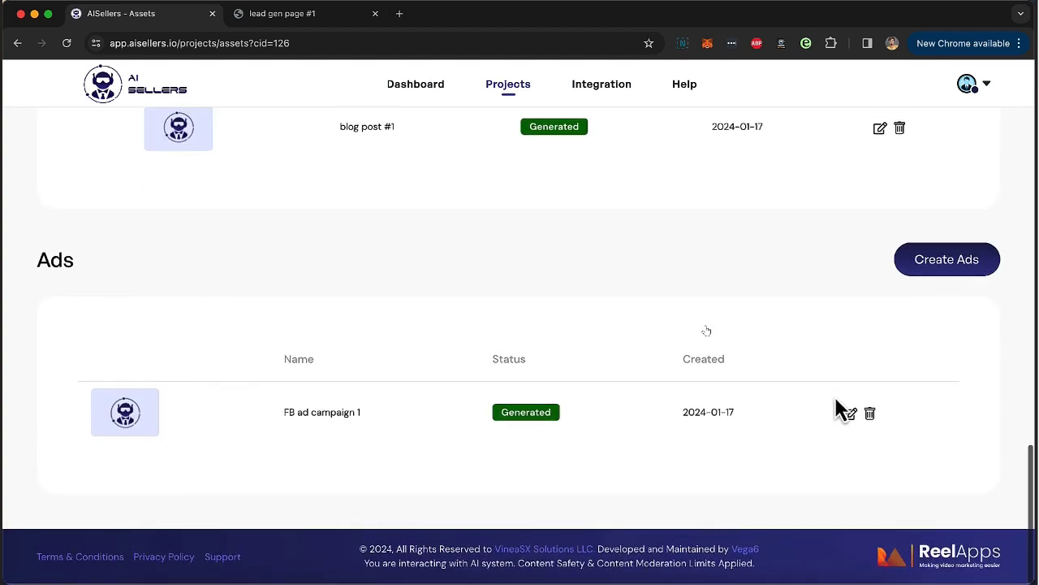
pyautogui.click(849, 411)
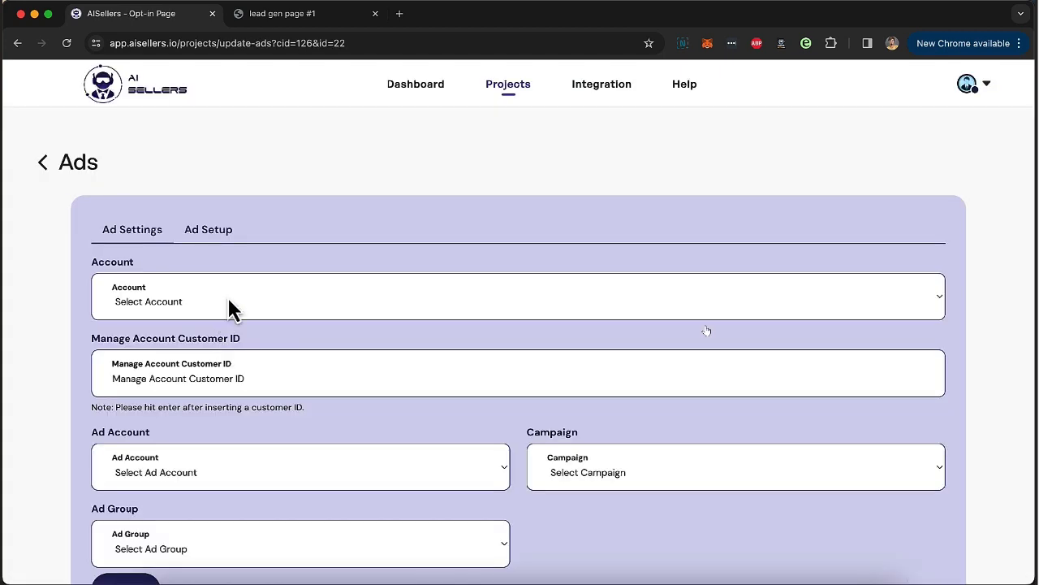
pyautogui.scroll(-5, 228, 302)
pyautogui.scroll(4, 219, 244)
pyautogui.click(215, 182)
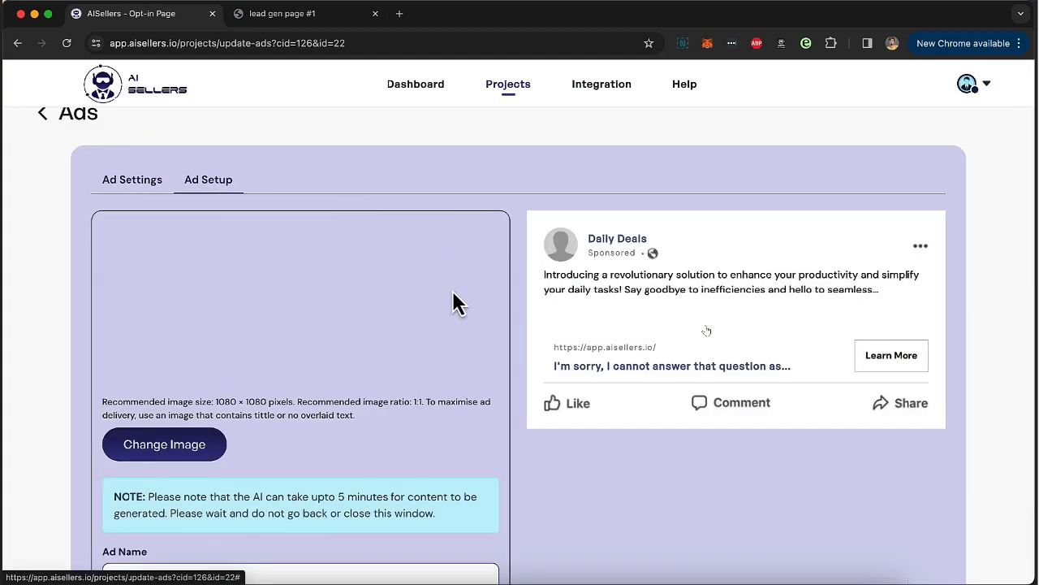
pyautogui.scroll(-1, 553, 385)
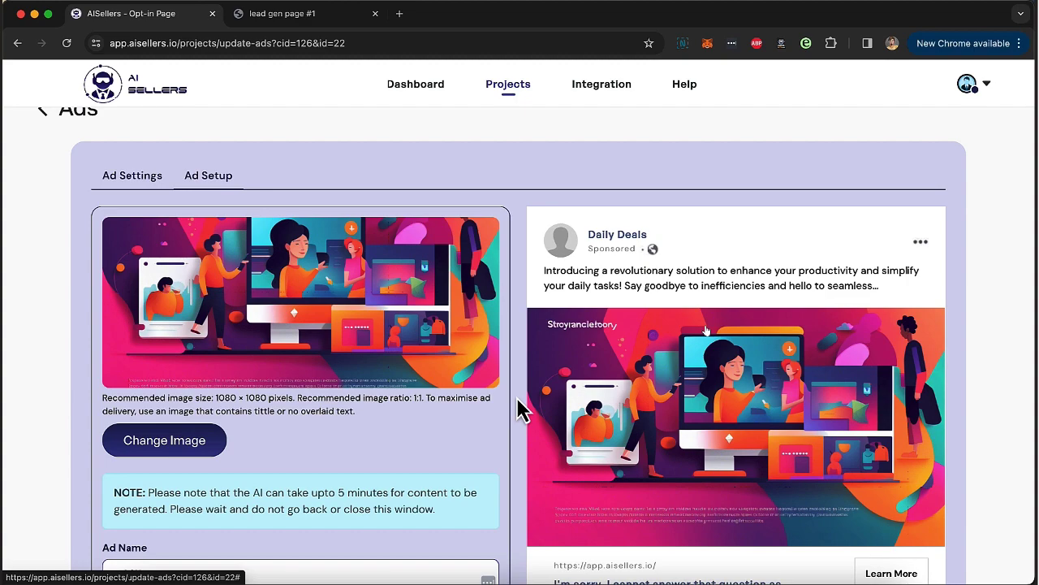
pyautogui.scroll(-15, 505, 428)
pyautogui.scroll(10, 504, 427)
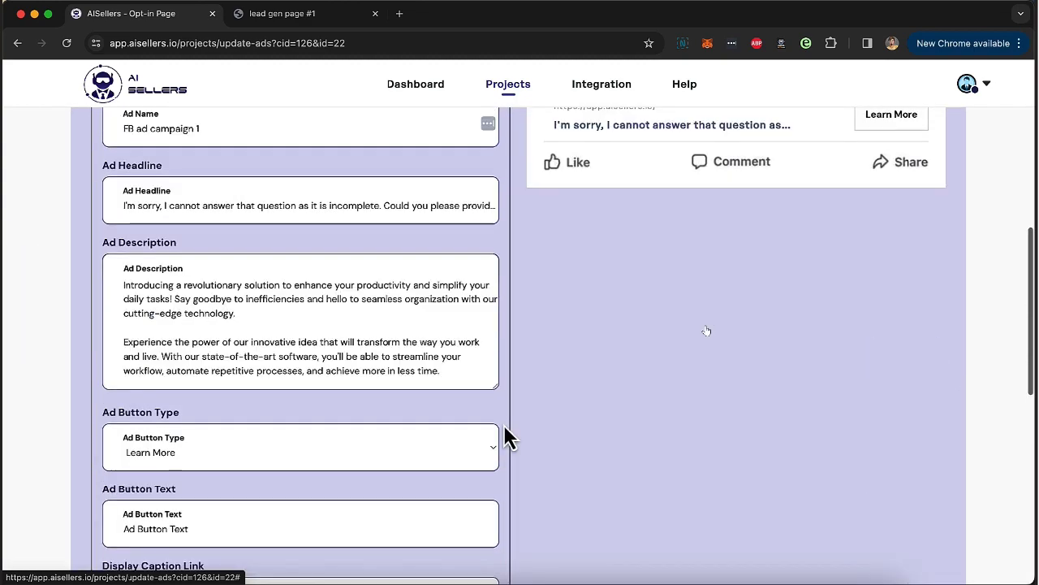
pyautogui.scroll(-4, 505, 428)
pyautogui.scroll(3, 504, 431)
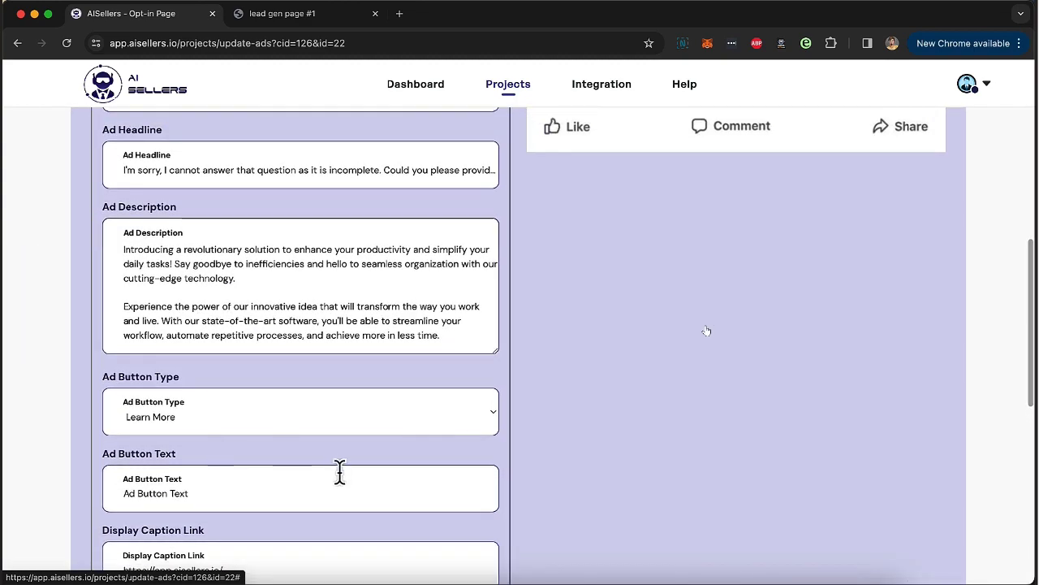
pyautogui.scroll(-3, 338, 471)
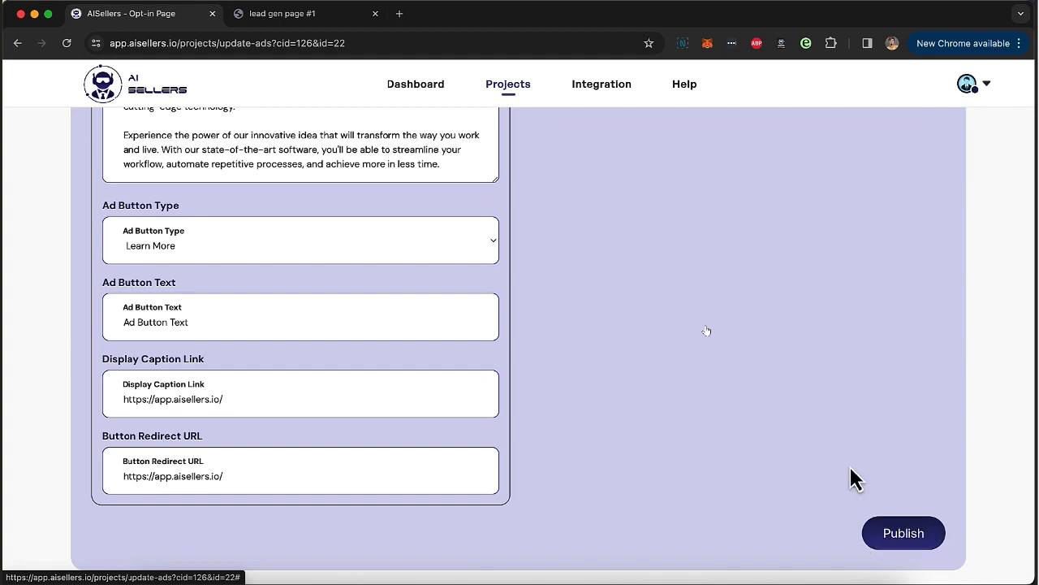
pyautogui.scroll(10, 851, 473)
pyautogui.click(45, 165)
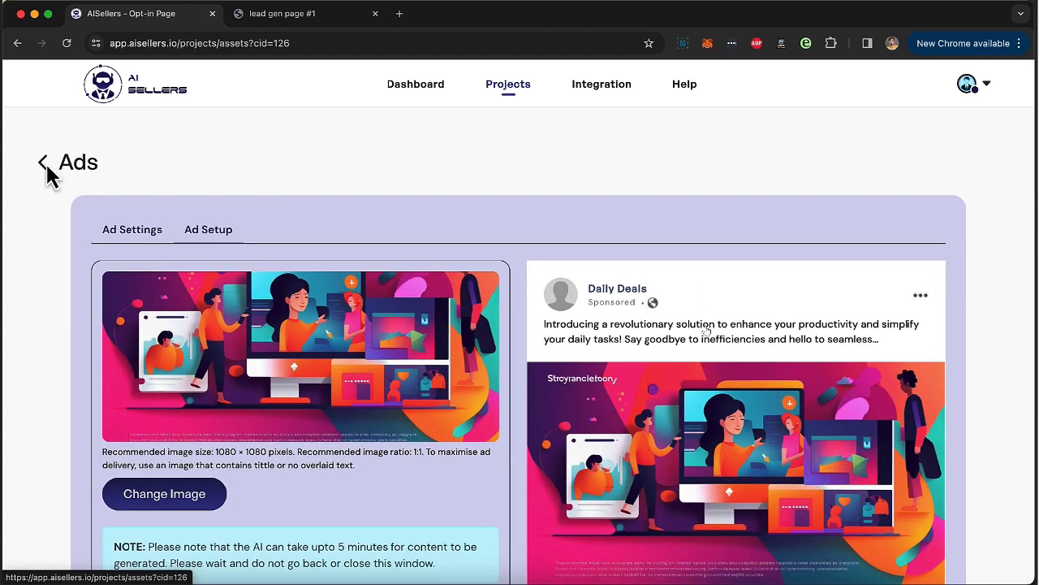
pyautogui.scroll(-10, 517, 406)
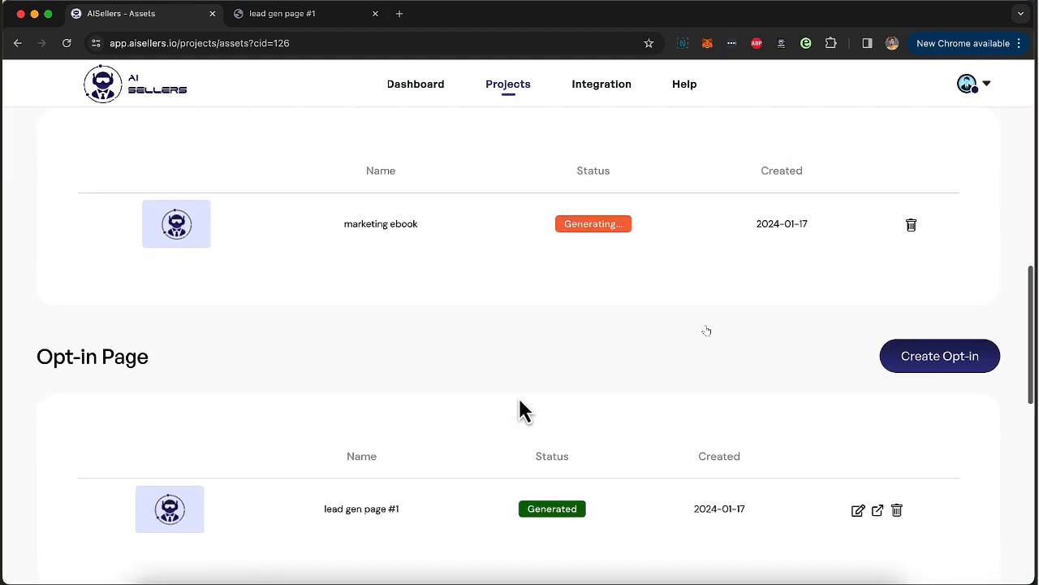
pyautogui.scroll(2, 536, 414)
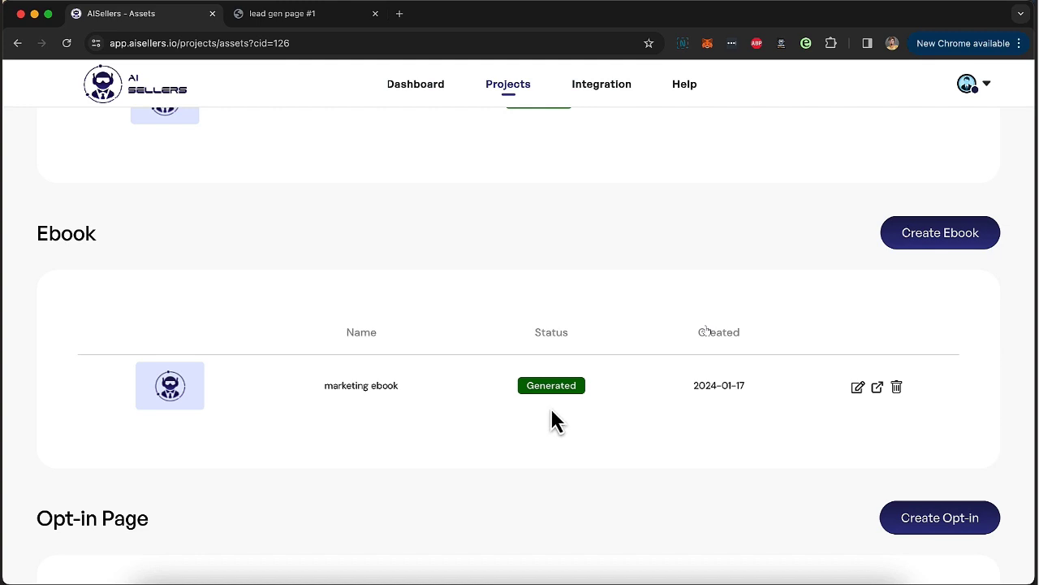
# Open the marketing ebook and show the 'Cómo crear videos y web stories en minutos' chapter.
pyautogui.click(856, 390)
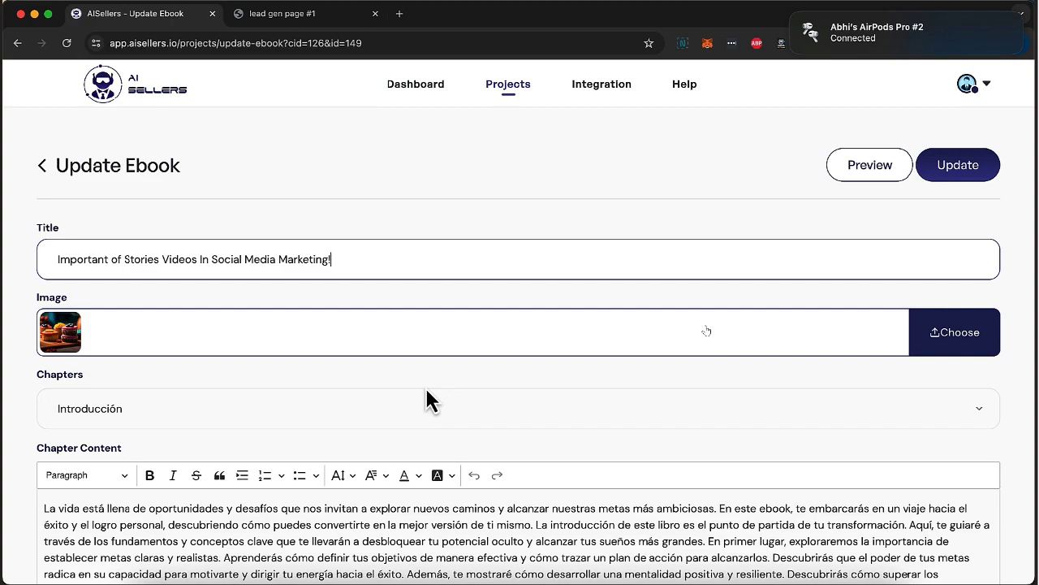
pyautogui.scroll(-1, 425, 394)
pyautogui.click(419, 351)
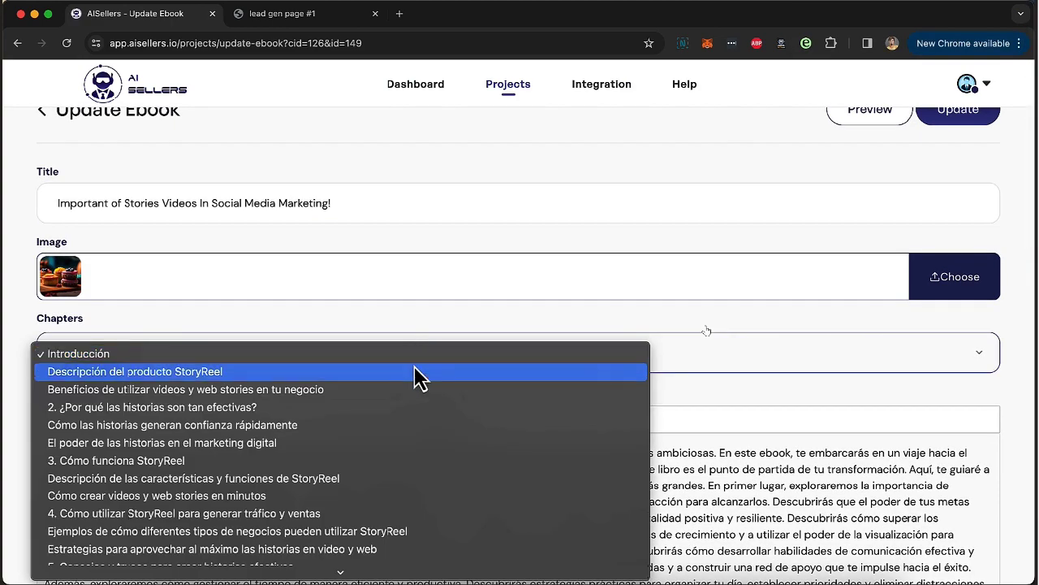
pyautogui.scroll(-5, 420, 378)
pyautogui.click(410, 306)
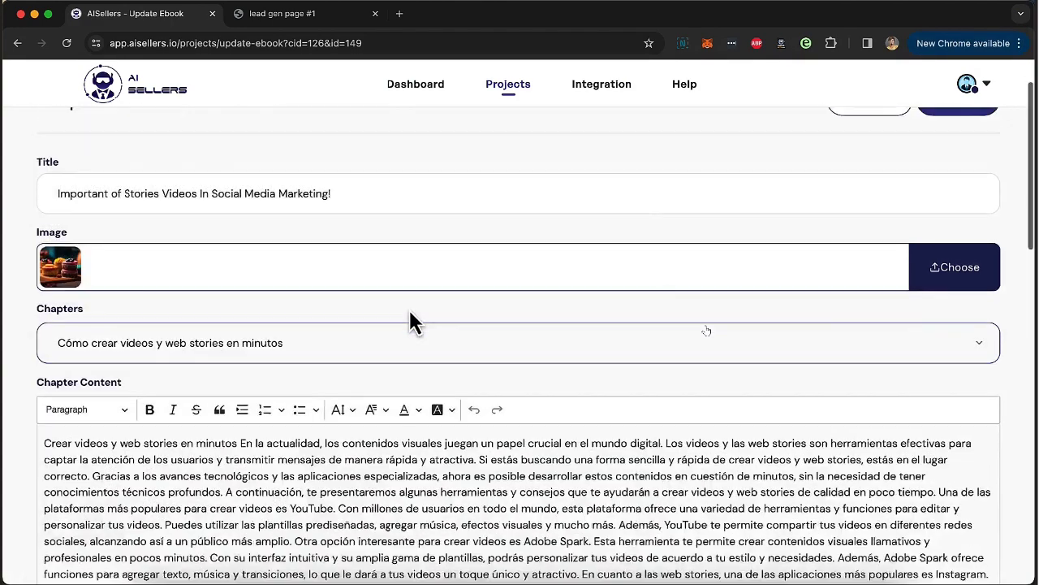
pyautogui.scroll(-3, 406, 325)
pyautogui.scroll(2, 383, 337)
pyautogui.scroll(1, 382, 337)
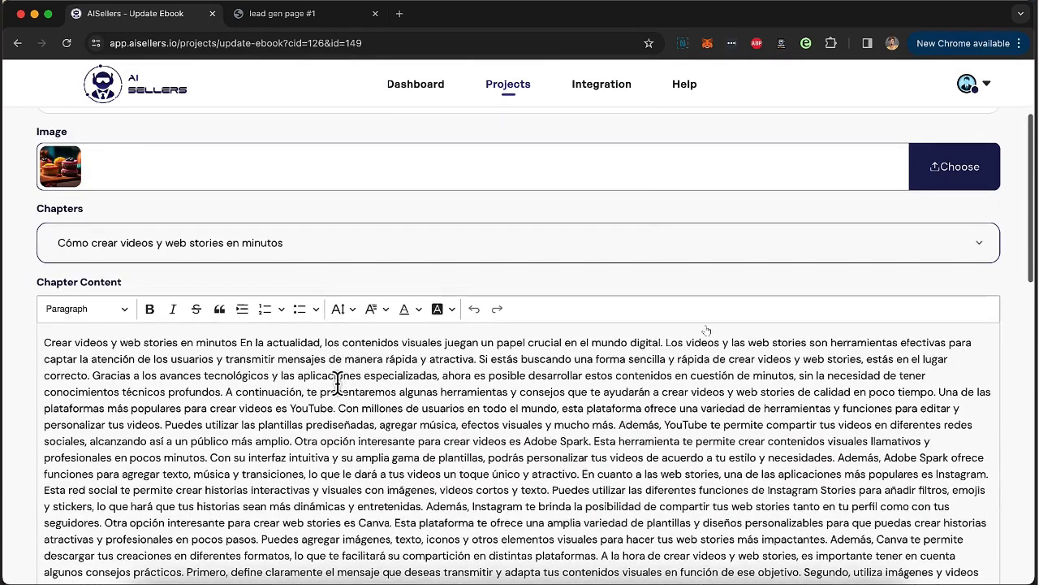
# Switch to the effective-stories tips chapter, then the StoryReel customer success stories chapter.
pyautogui.click(271, 248)
pyautogui.click(269, 322)
pyautogui.click(297, 260)
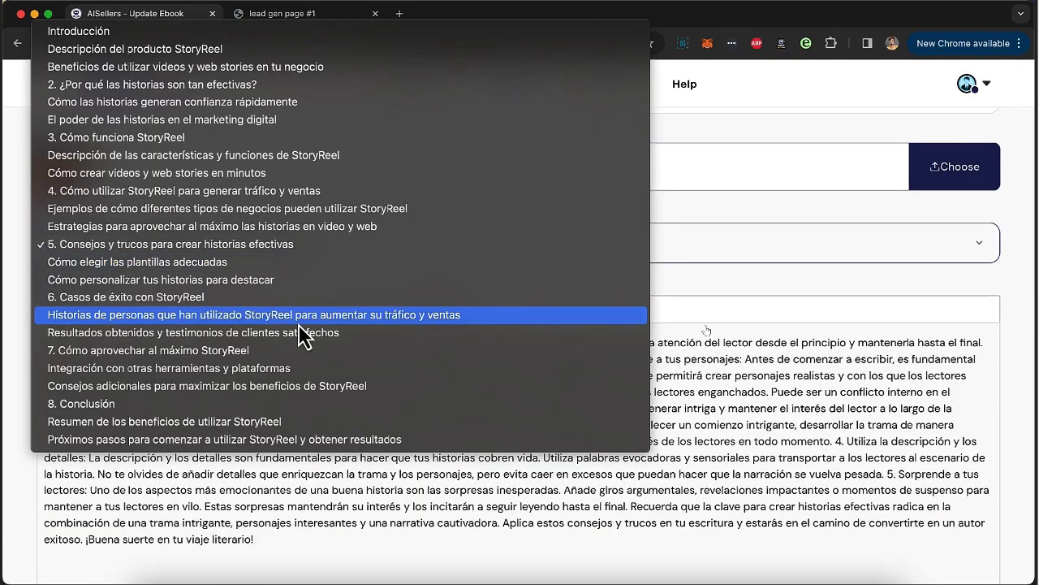
pyautogui.click(299, 319)
pyautogui.scroll(3, 301, 387)
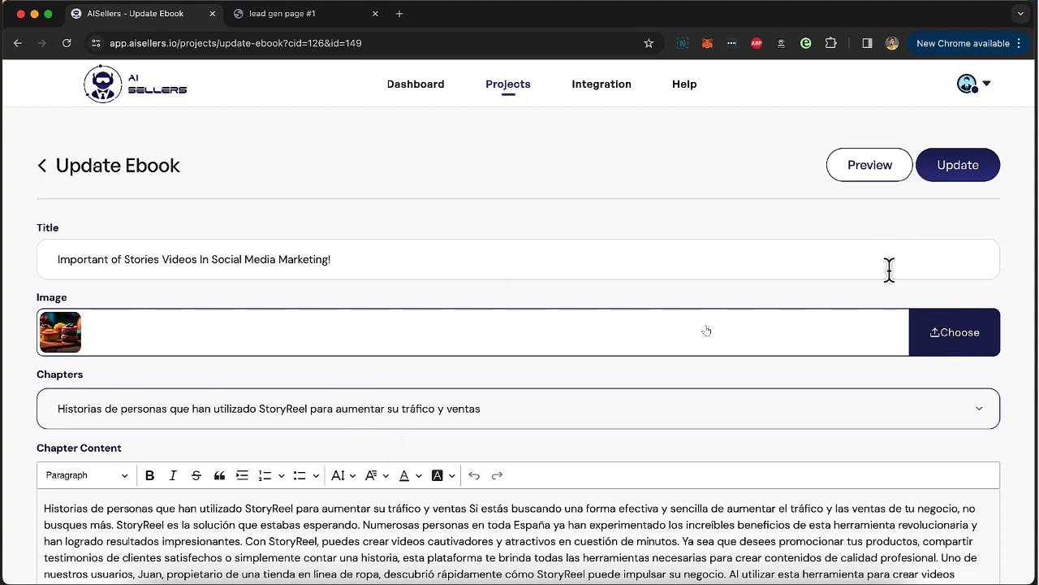
# Preview the ebook as a PDF, dismiss the translation offer, read through it, and close it.
pyautogui.click(883, 168)
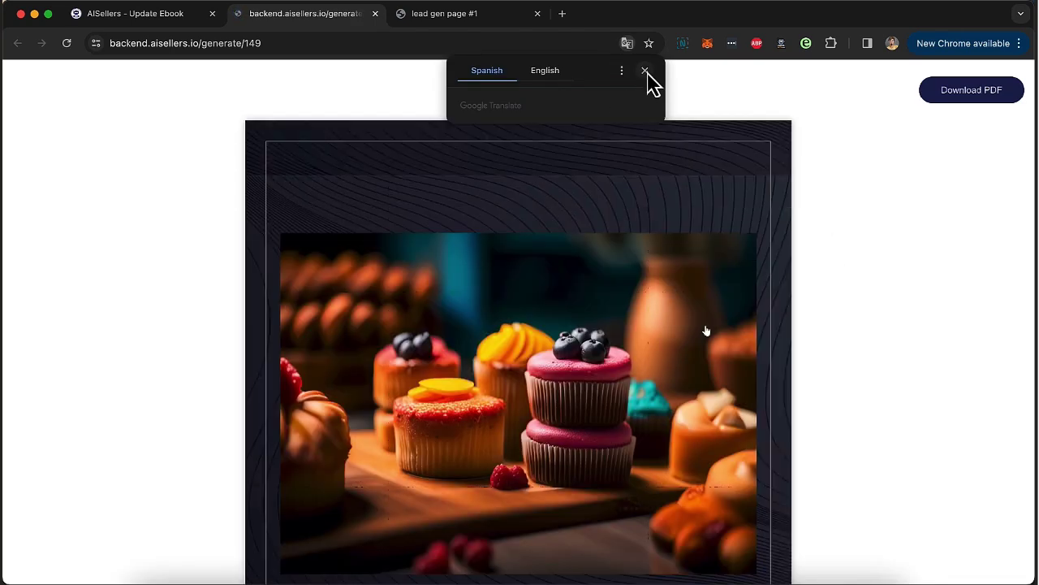
pyautogui.click(646, 71)
pyautogui.scroll(-5, 694, 244)
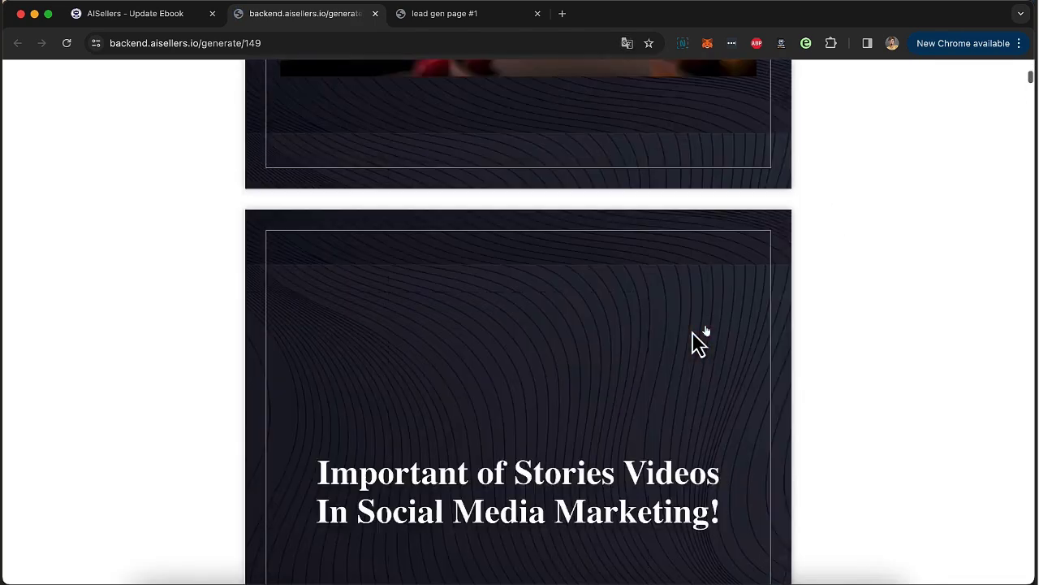
pyautogui.scroll(-15, 698, 342)
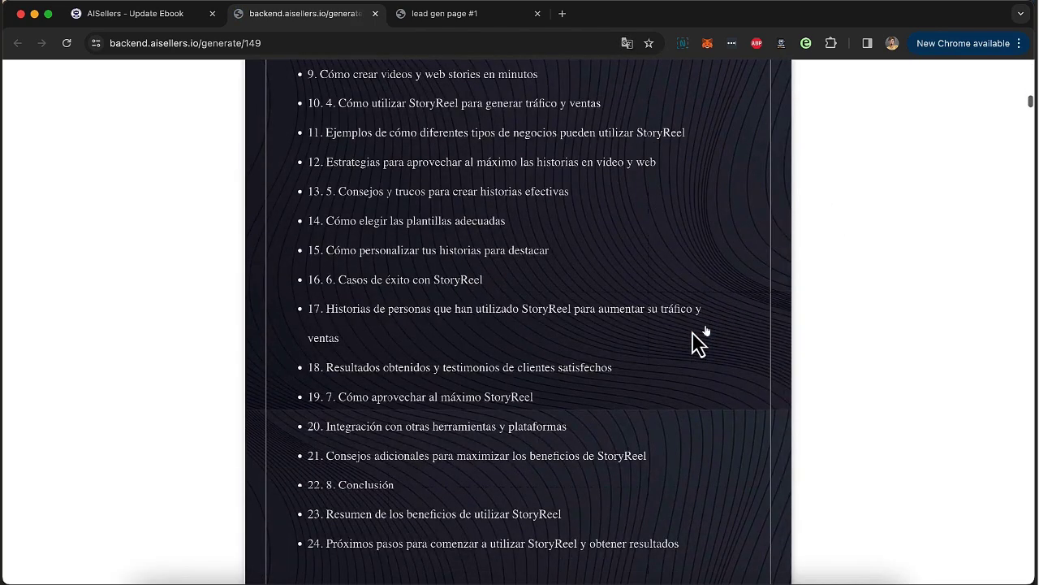
pyautogui.scroll(-20, 706, 330)
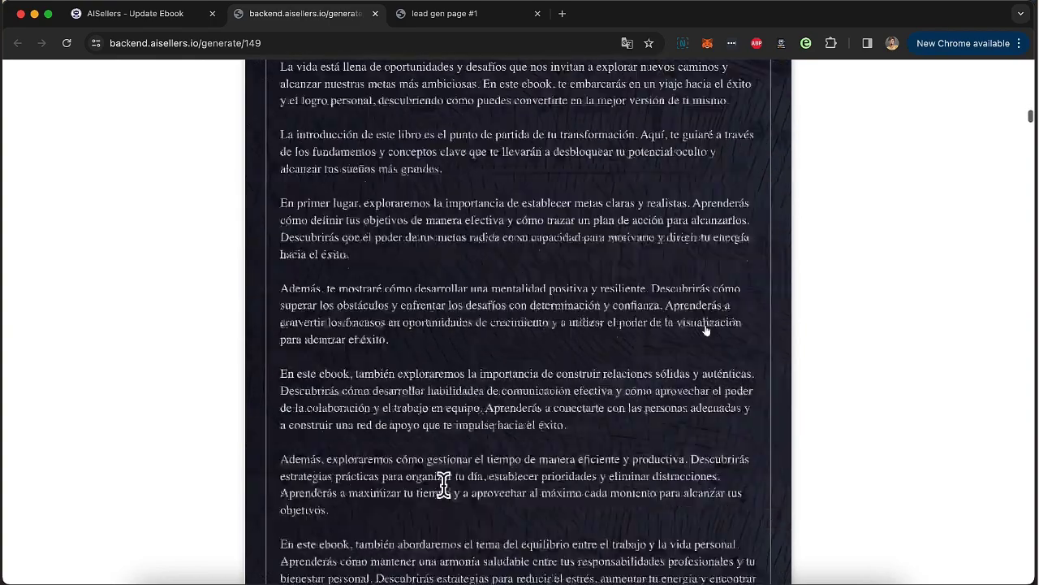
pyautogui.scroll(-15, 705, 331)
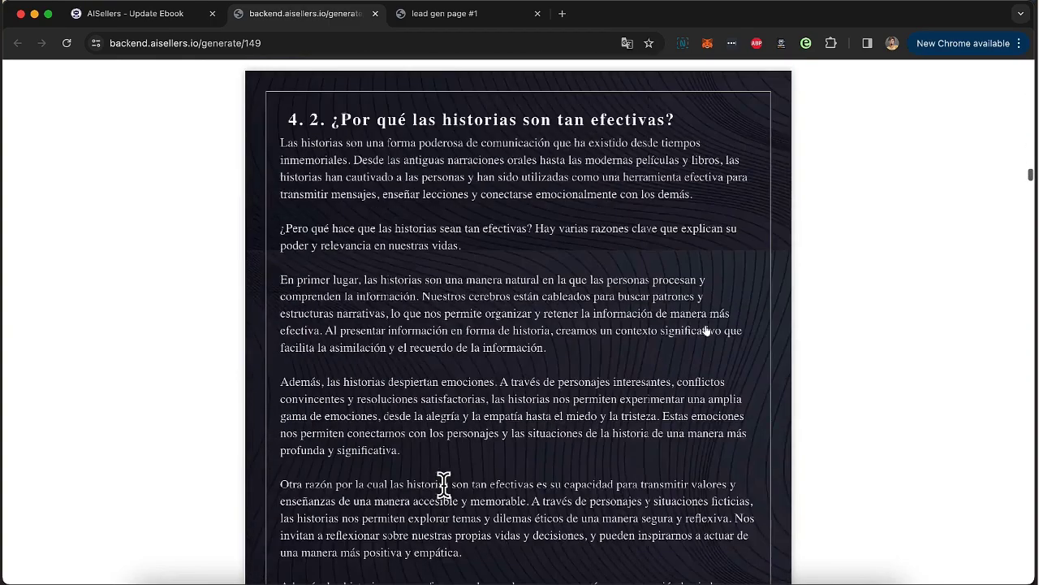
pyautogui.click(375, 14)
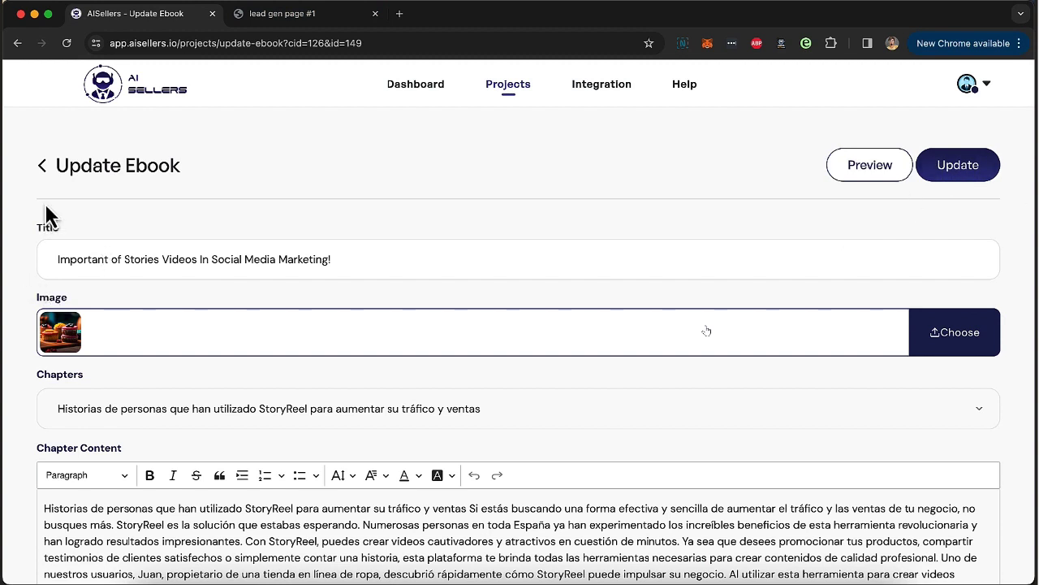
# Return to the storyreel Assets page and review its videos, landing, ebook, opt-in, blog and ad sections.
pyautogui.click(96, 170)
pyautogui.scroll(-1, 676, 273)
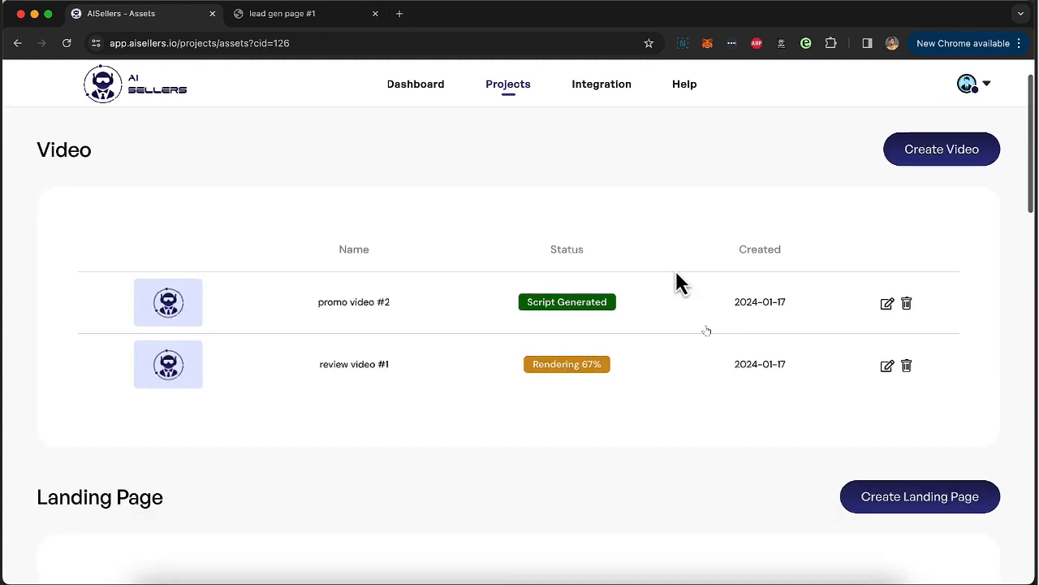
pyautogui.scroll(-2, 679, 282)
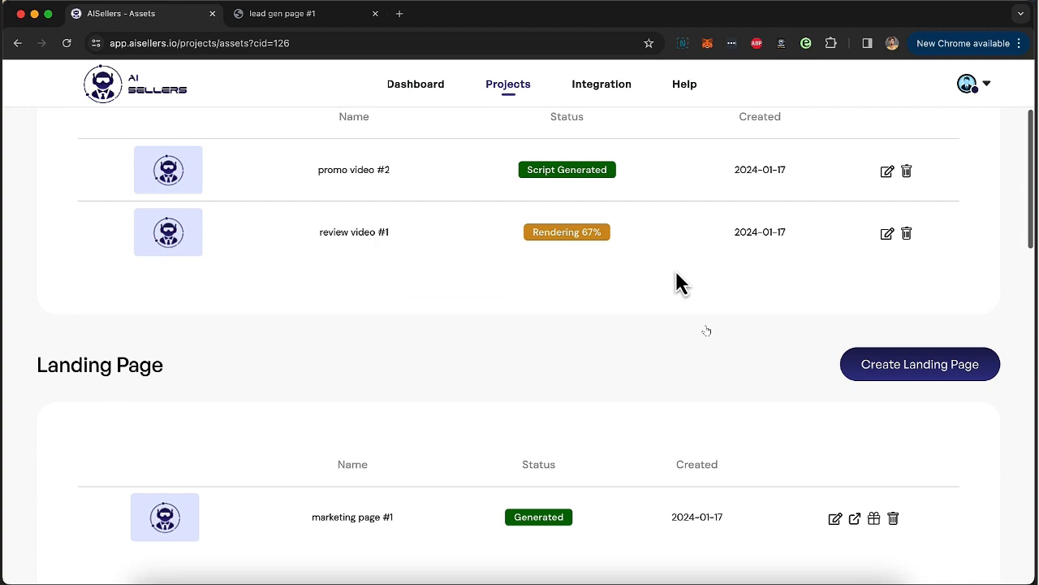
pyautogui.scroll(-2, 678, 274)
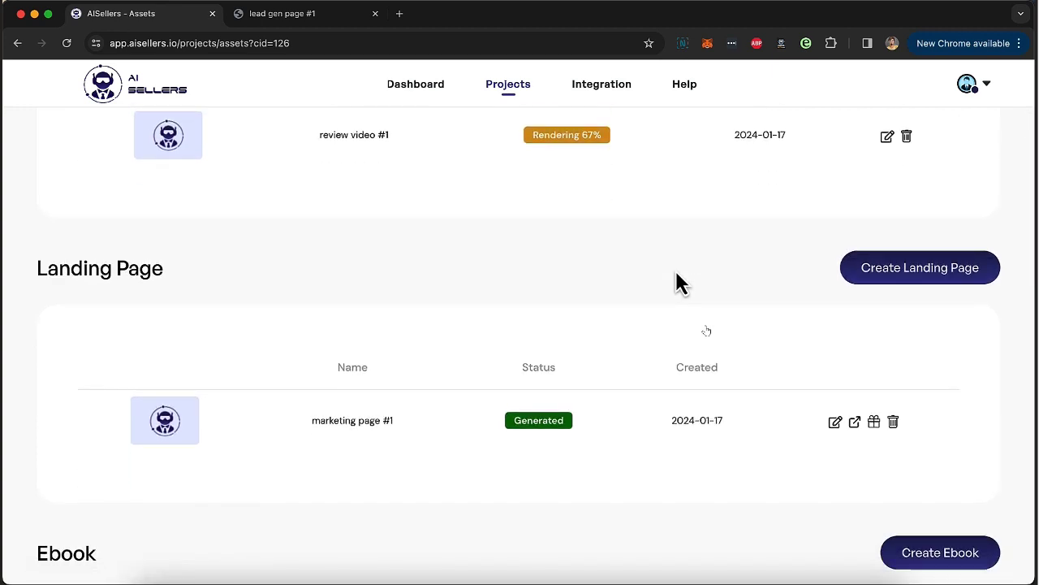
pyautogui.scroll(-1, 679, 282)
pyautogui.scroll(2, 679, 282)
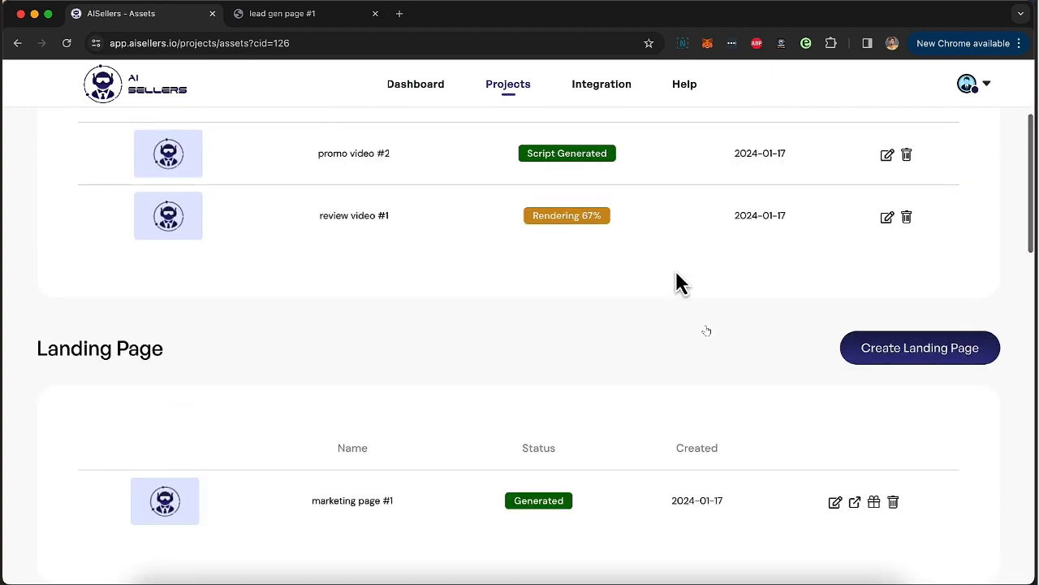
pyautogui.scroll(-3, 677, 283)
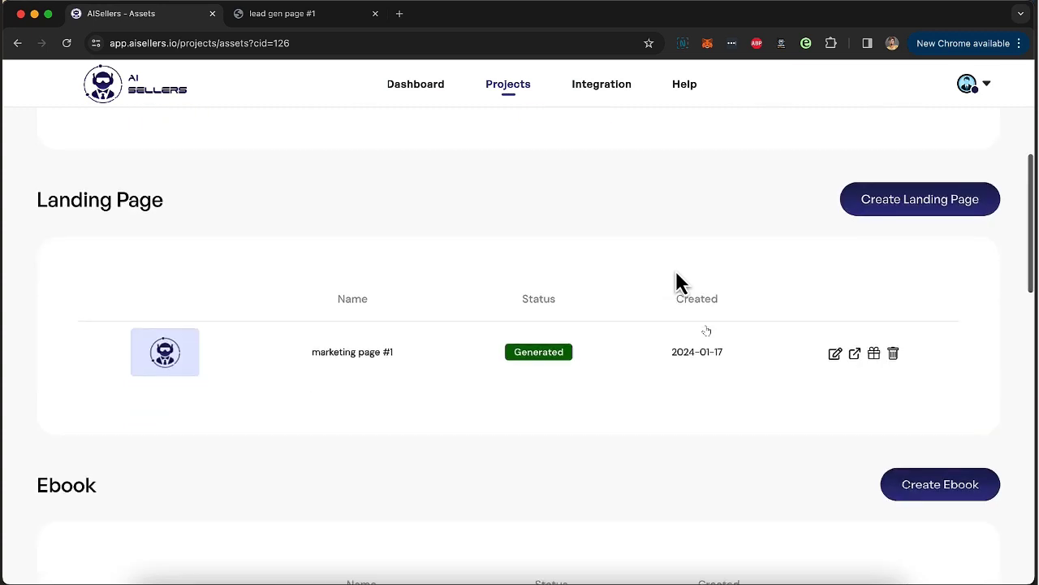
pyautogui.scroll(-1, 677, 283)
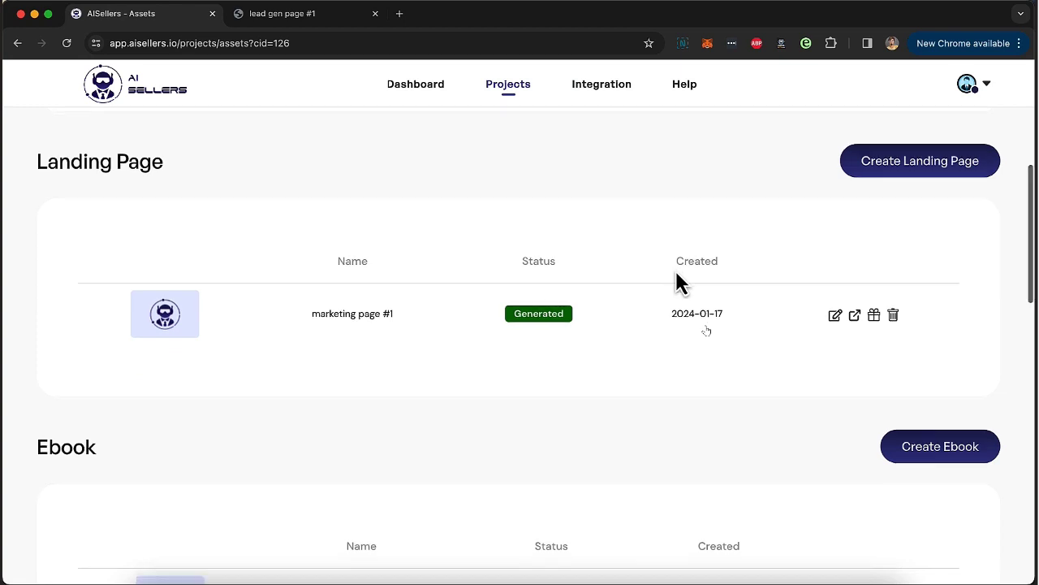
pyautogui.scroll(-3, 676, 273)
pyautogui.scroll(2, 455, 267)
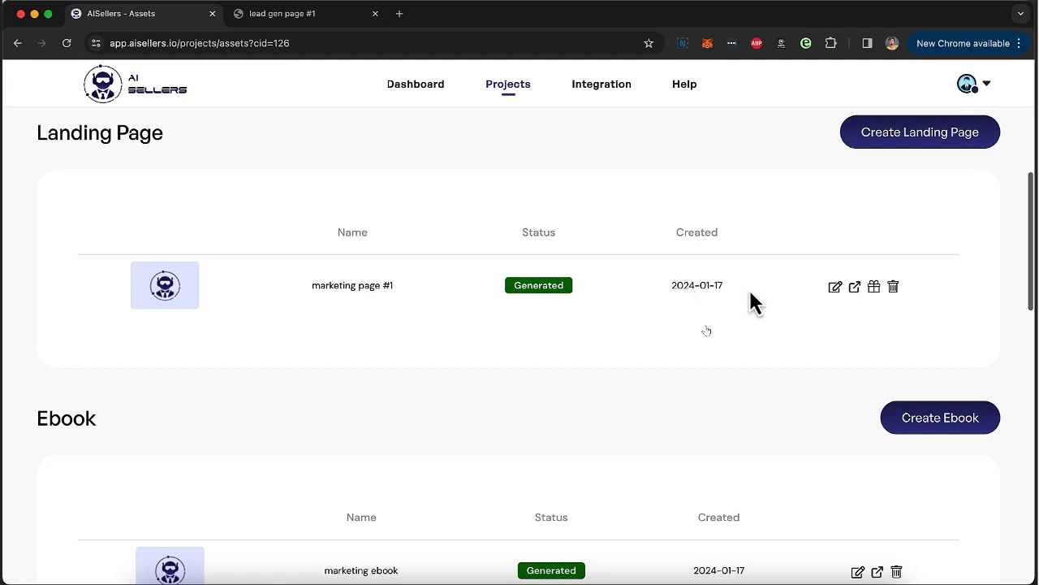
pyautogui.scroll(-3, 502, 321)
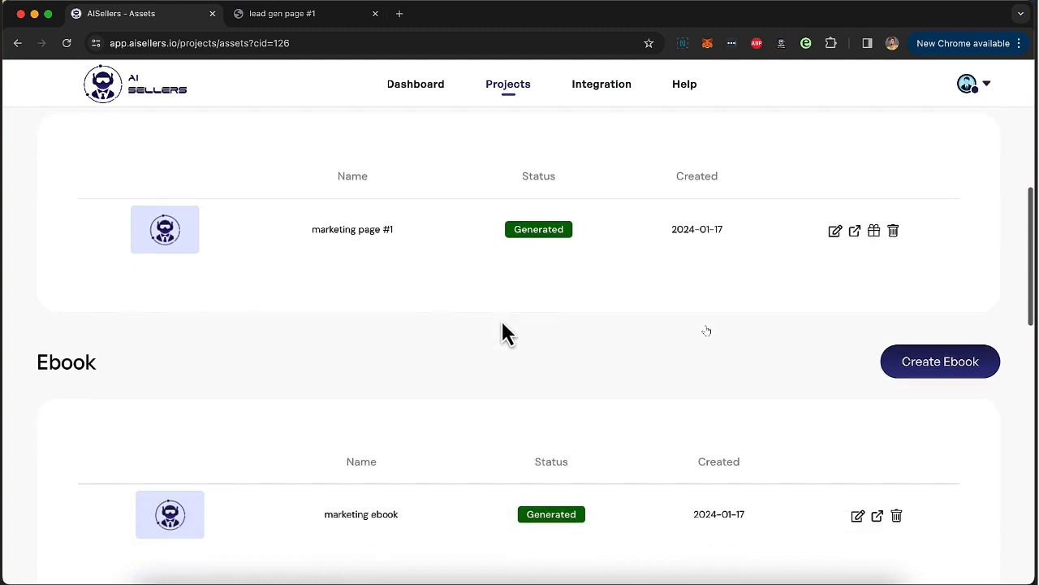
pyautogui.scroll(-1, 502, 321)
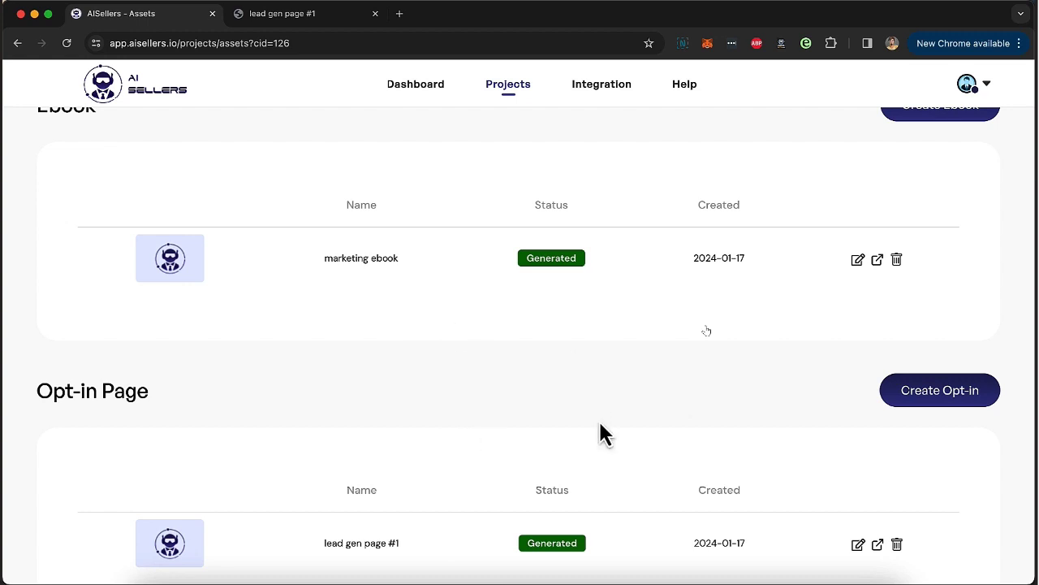
pyautogui.scroll(-1, 693, 422)
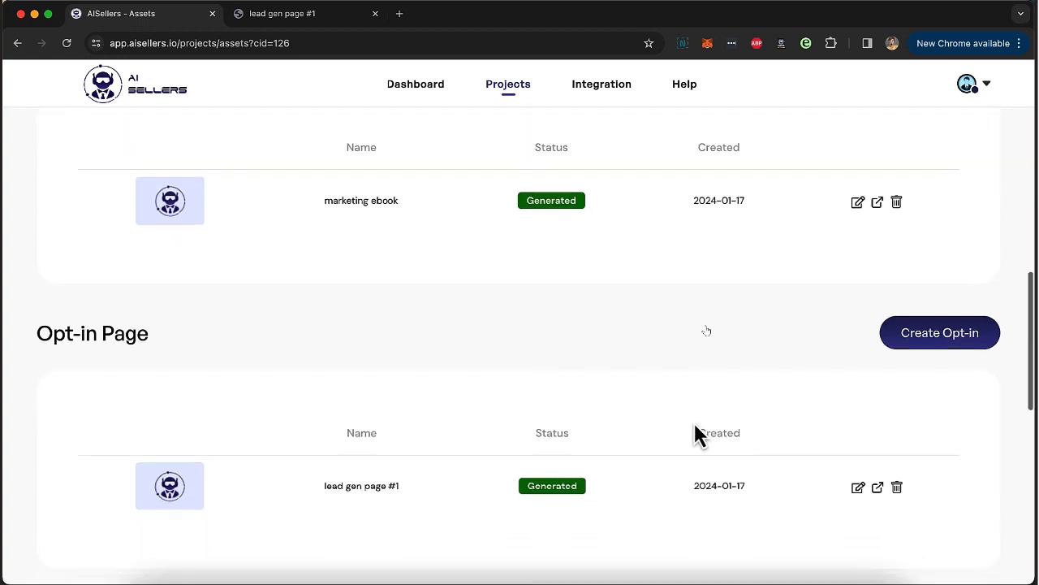
pyautogui.scroll(-4, 694, 423)
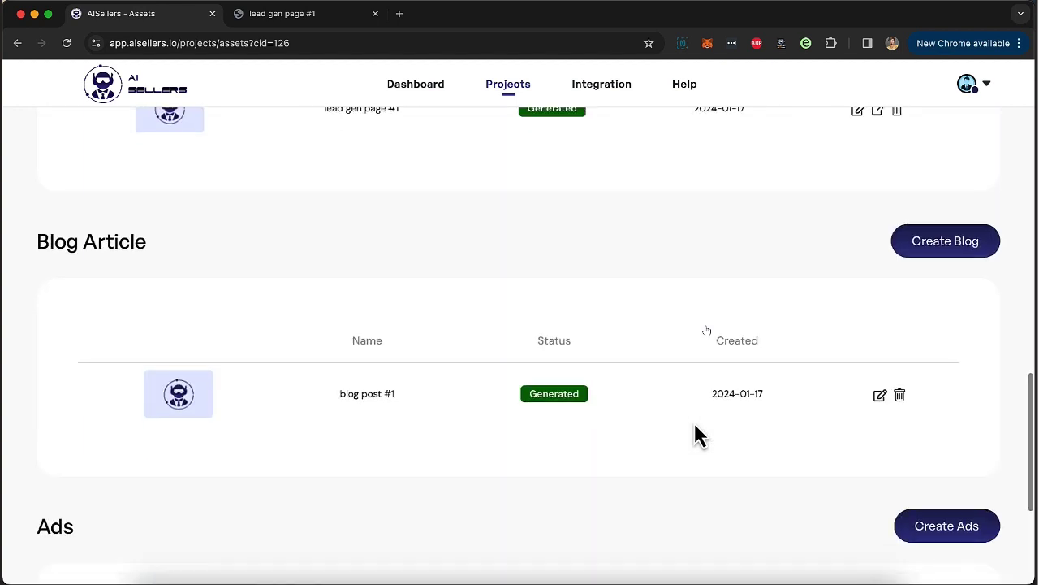
pyautogui.scroll(-2, 695, 424)
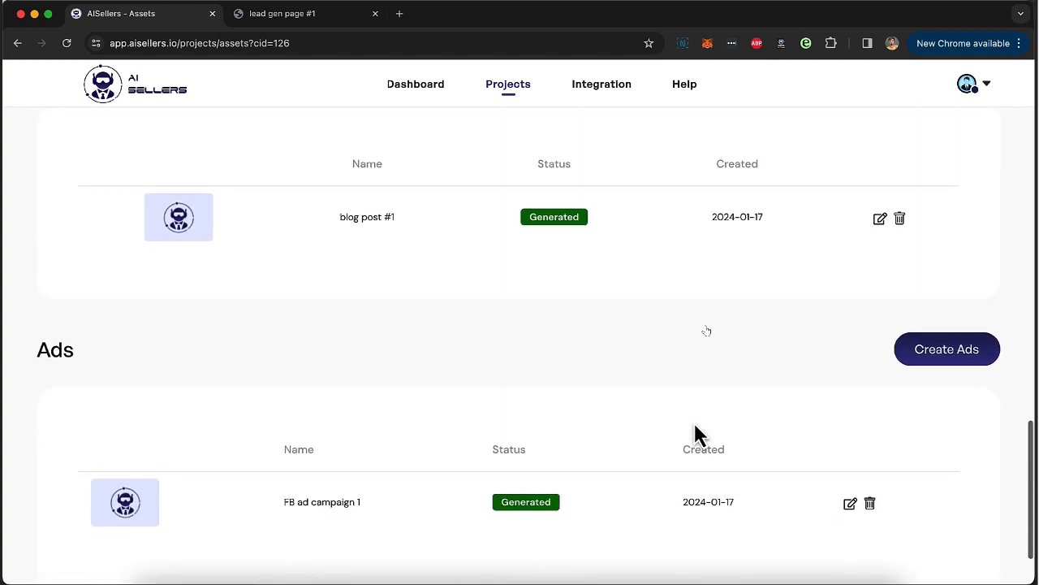
pyautogui.scroll(1, 695, 425)
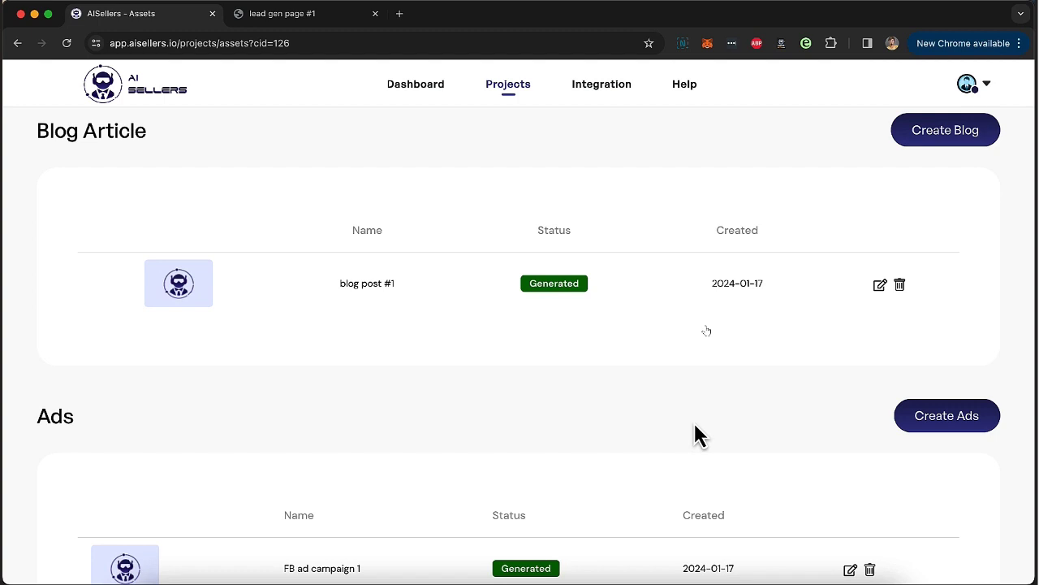
pyautogui.scroll(-1, 695, 423)
pyautogui.scroll(-2, 694, 423)
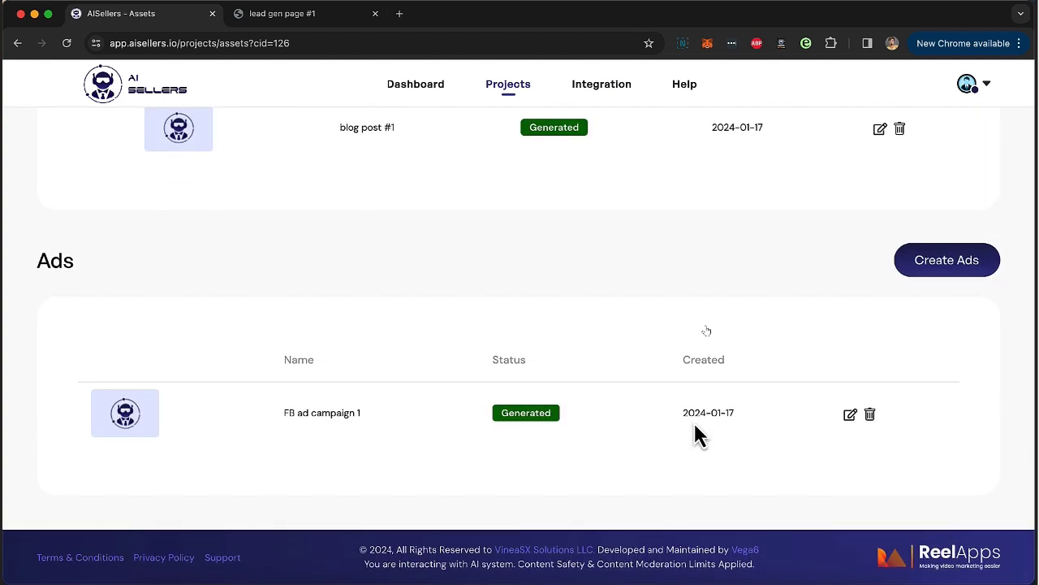
pyautogui.scroll(15, 694, 424)
pyautogui.scroll(2, 694, 424)
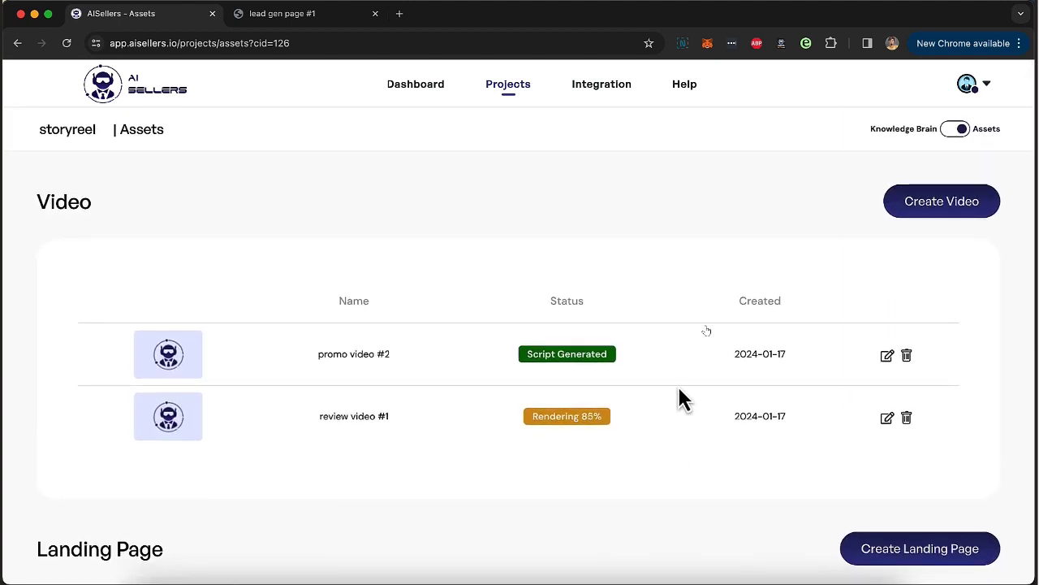
pyautogui.scroll(-3, 679, 390)
pyautogui.scroll(3, 679, 390)
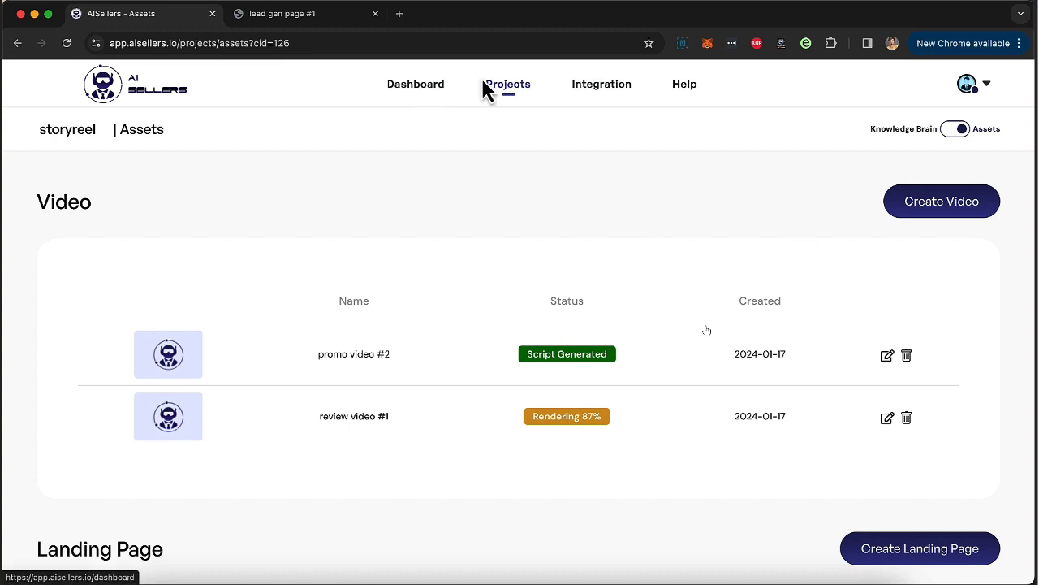
# Browse the Integration page's tiles and accounts, then go back to the Dashboard.
pyautogui.click(605, 86)
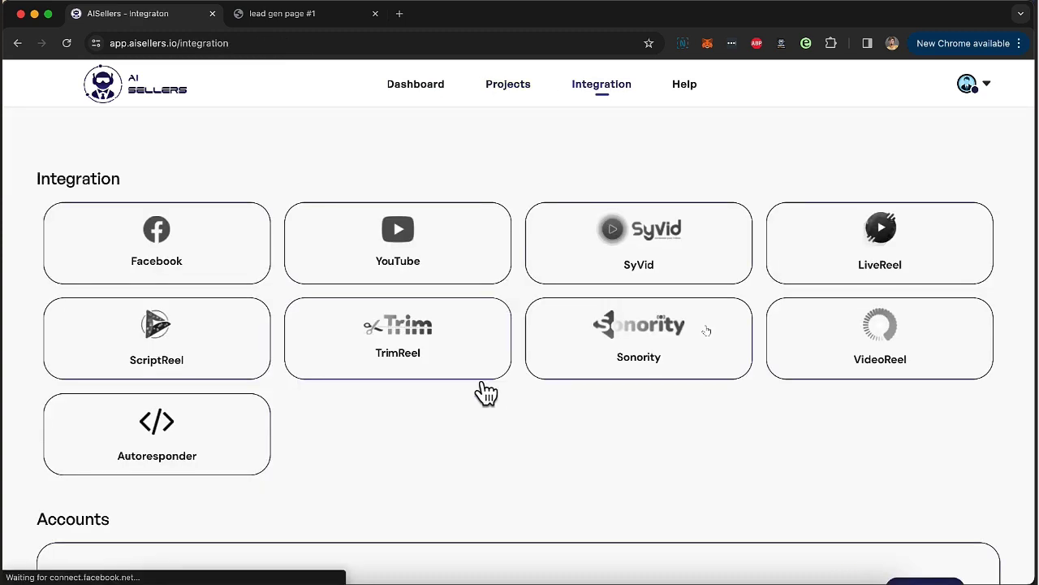
pyautogui.scroll(-5, 486, 394)
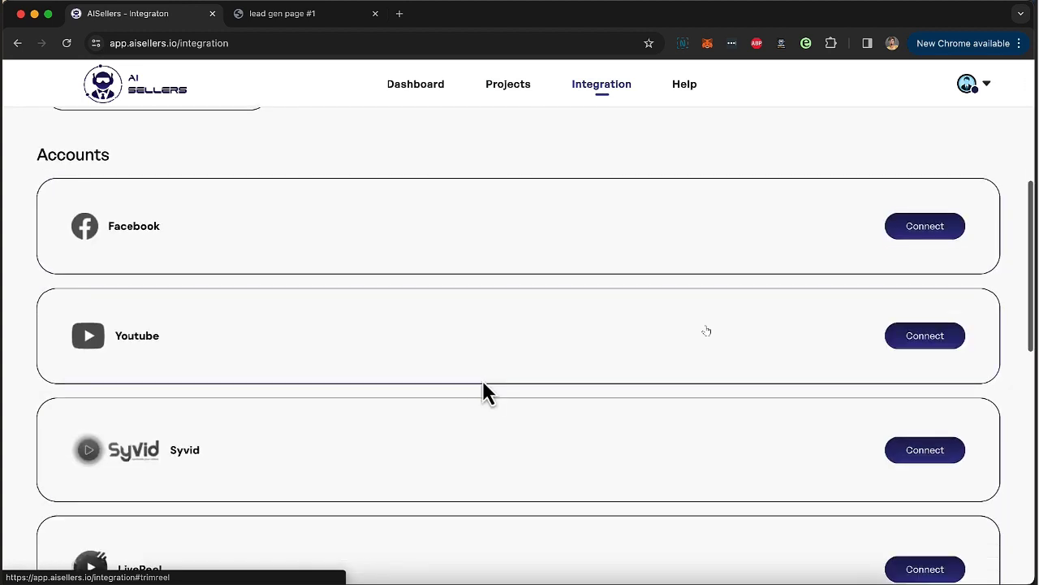
pyautogui.scroll(5, 486, 393)
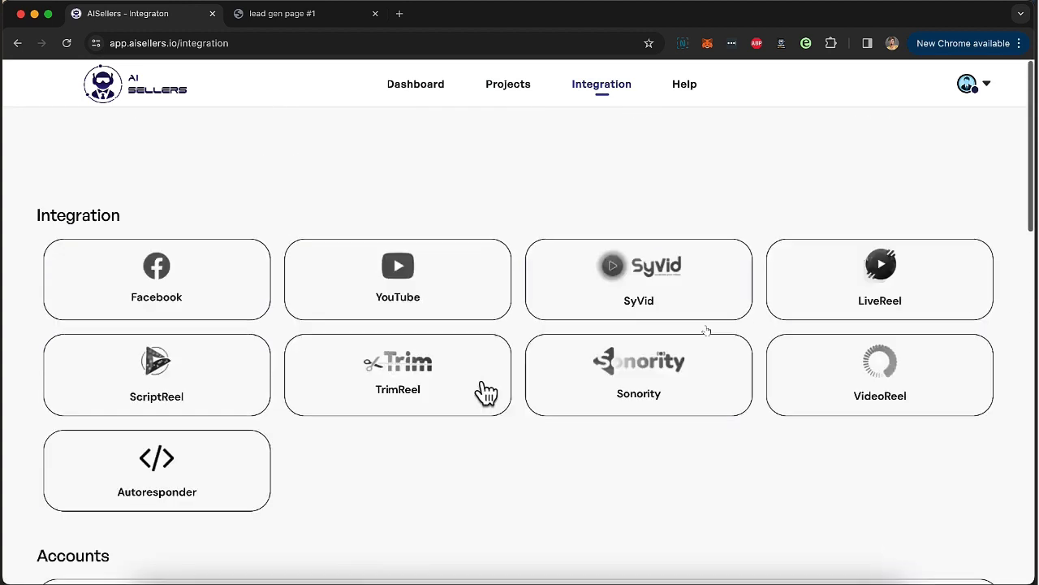
pyautogui.click(414, 89)
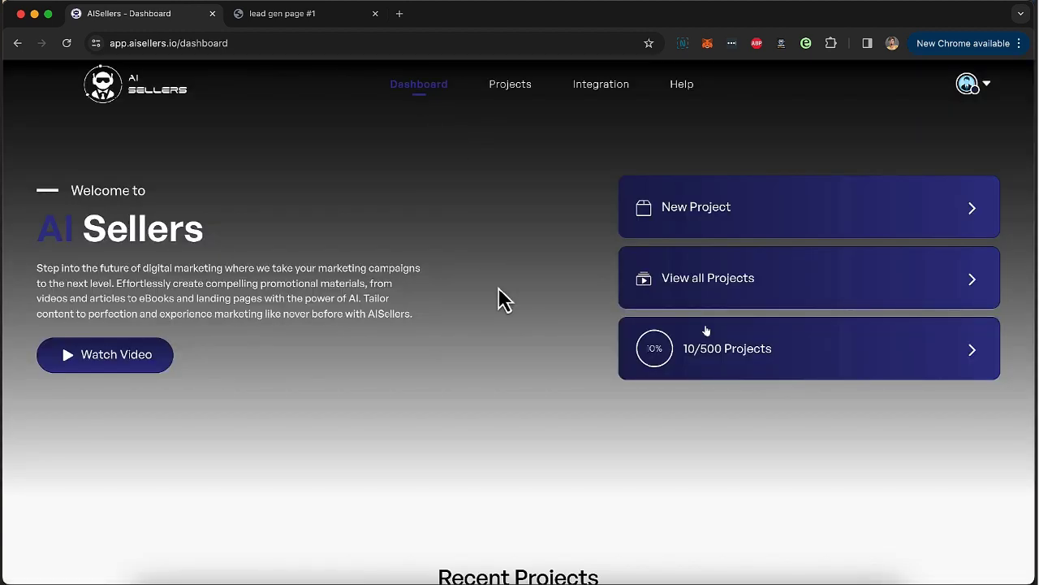